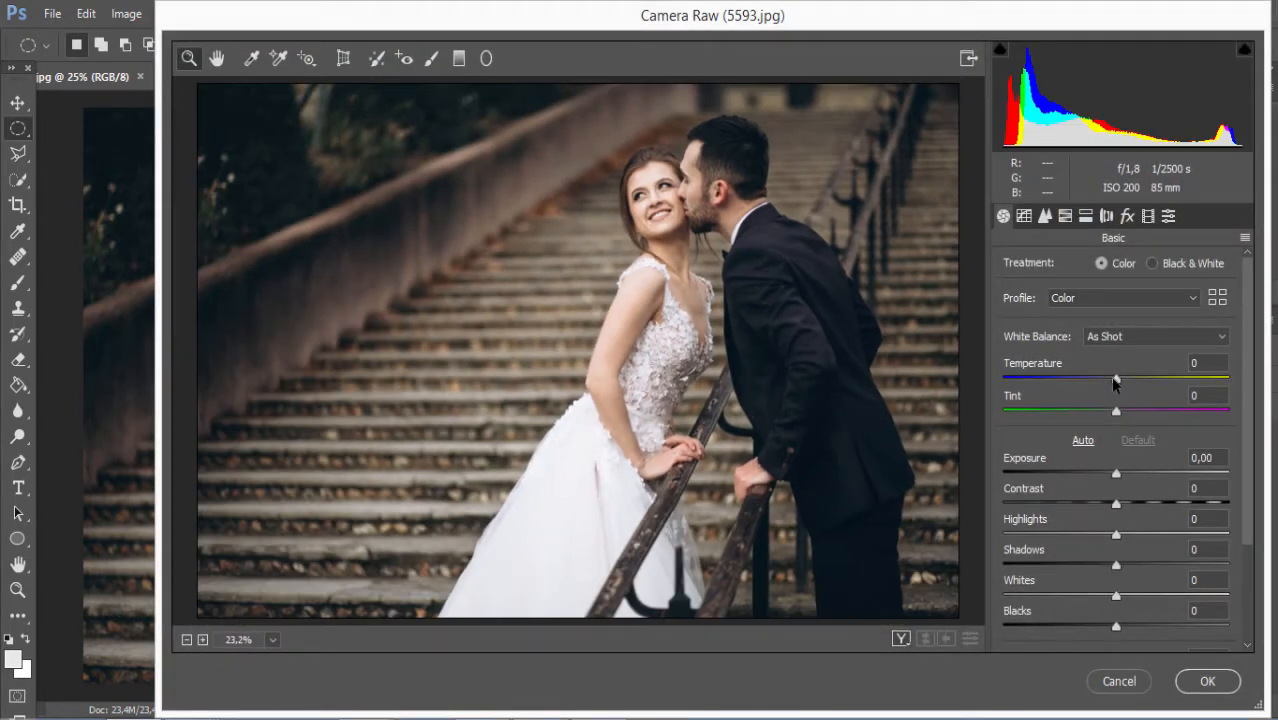
- Set the photo's Temperature to +6, Shadows to +48, Whites to -48, Blacks to -5 and Clarity to about +35
left_click_drag(1115, 380, 1120, 380)
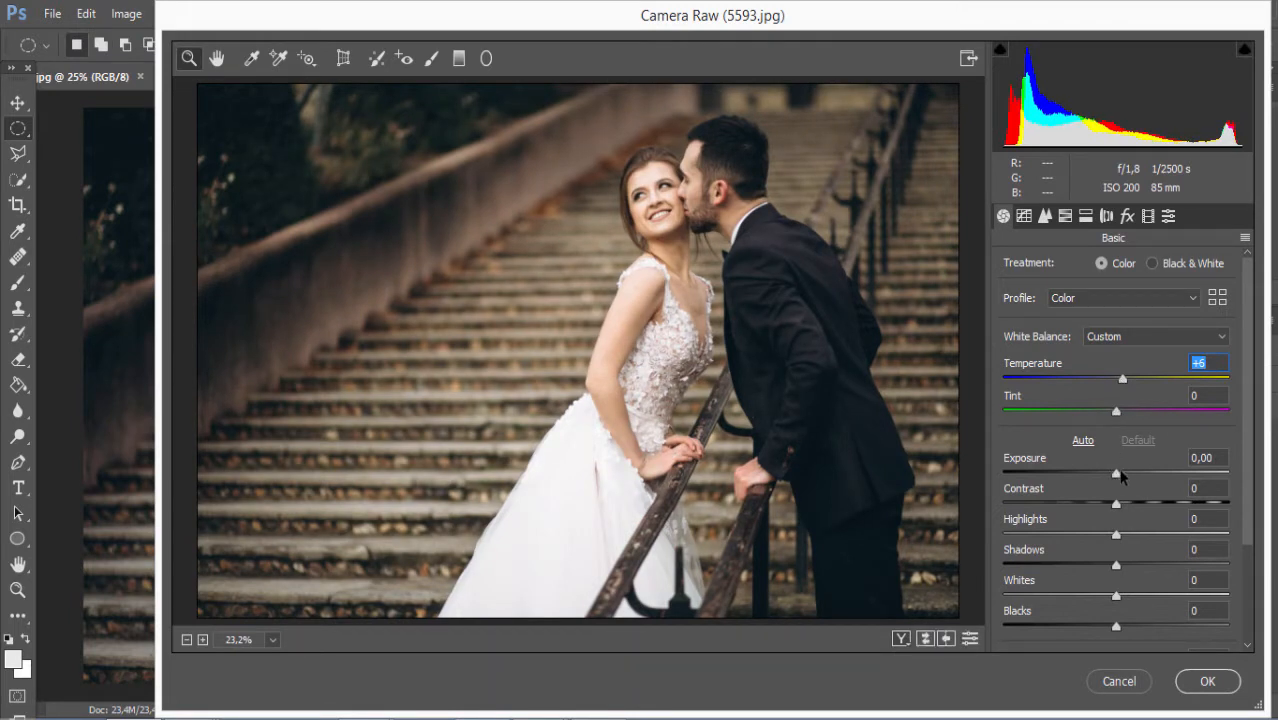
mouse_move(1116, 508)
left_mouse_down()
mouse_move(1158, 505)
mouse_move(1116, 511)
left_mouse_up()
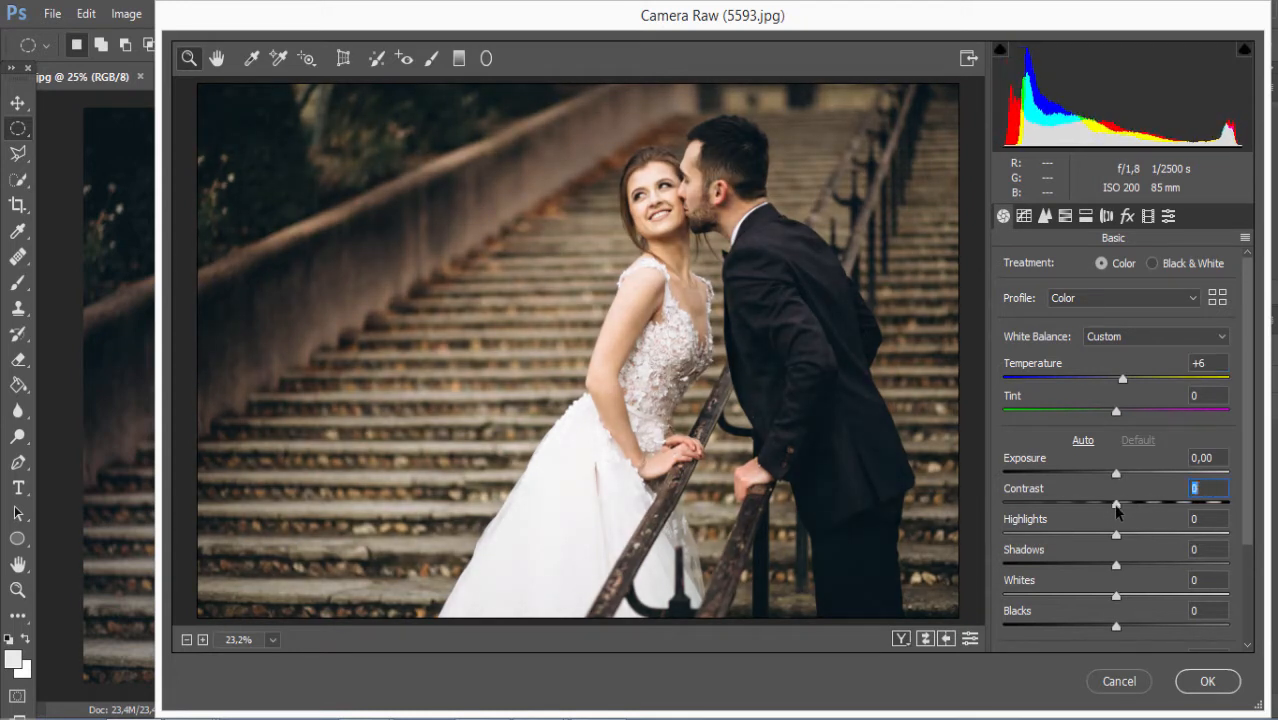
left_click_drag(1117, 566, 1113, 635)
scroll(1050, 575, "down", 3)
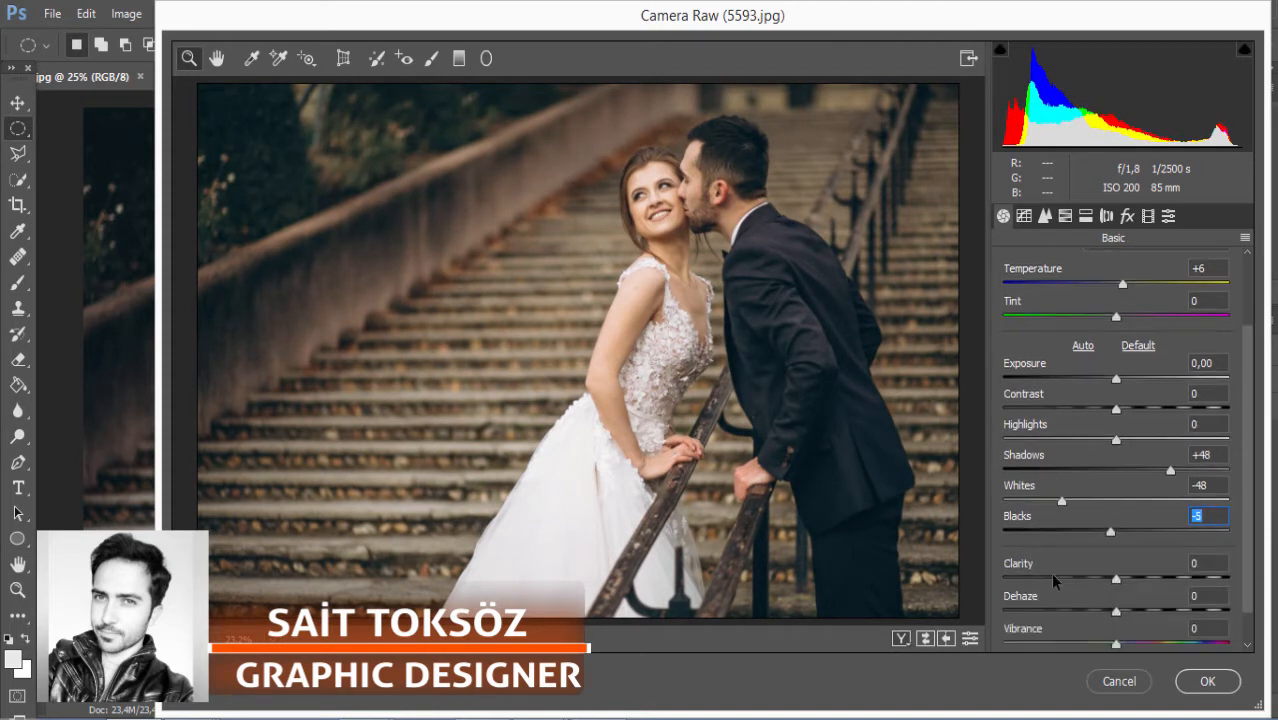
left_click_drag(1122, 582, 1160, 583)
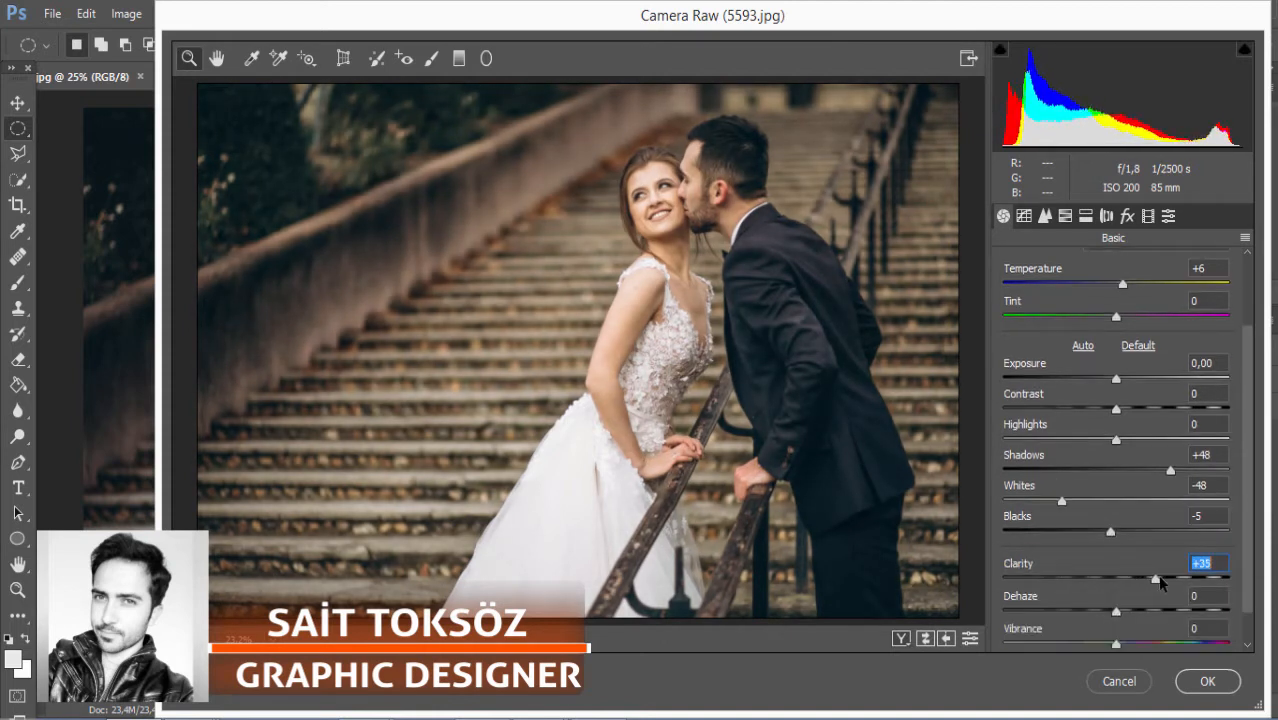
- Increase the sharpening amount slightly, add post-crop vignetting of -15, and apply the Camera Raw adjustments
left_click(1045, 216)
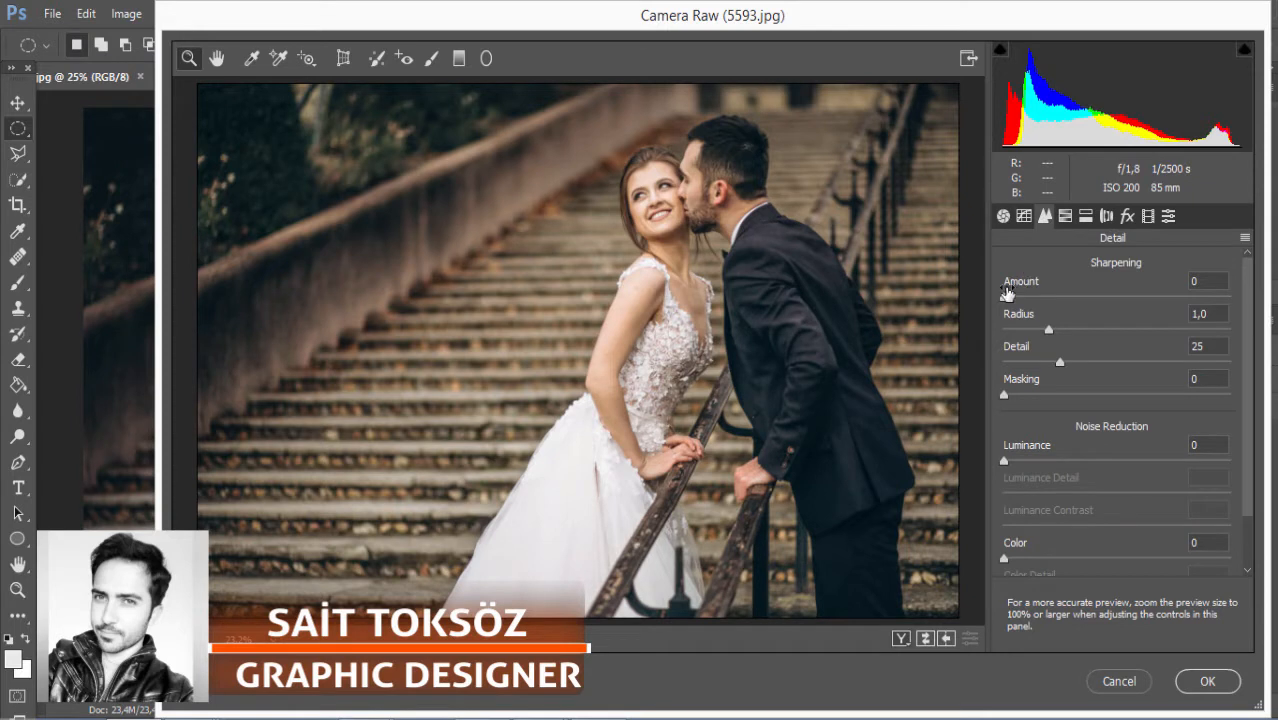
left_click_drag(1019, 298, 1044, 302)
left_click(1086, 218)
left_click(1126, 218)
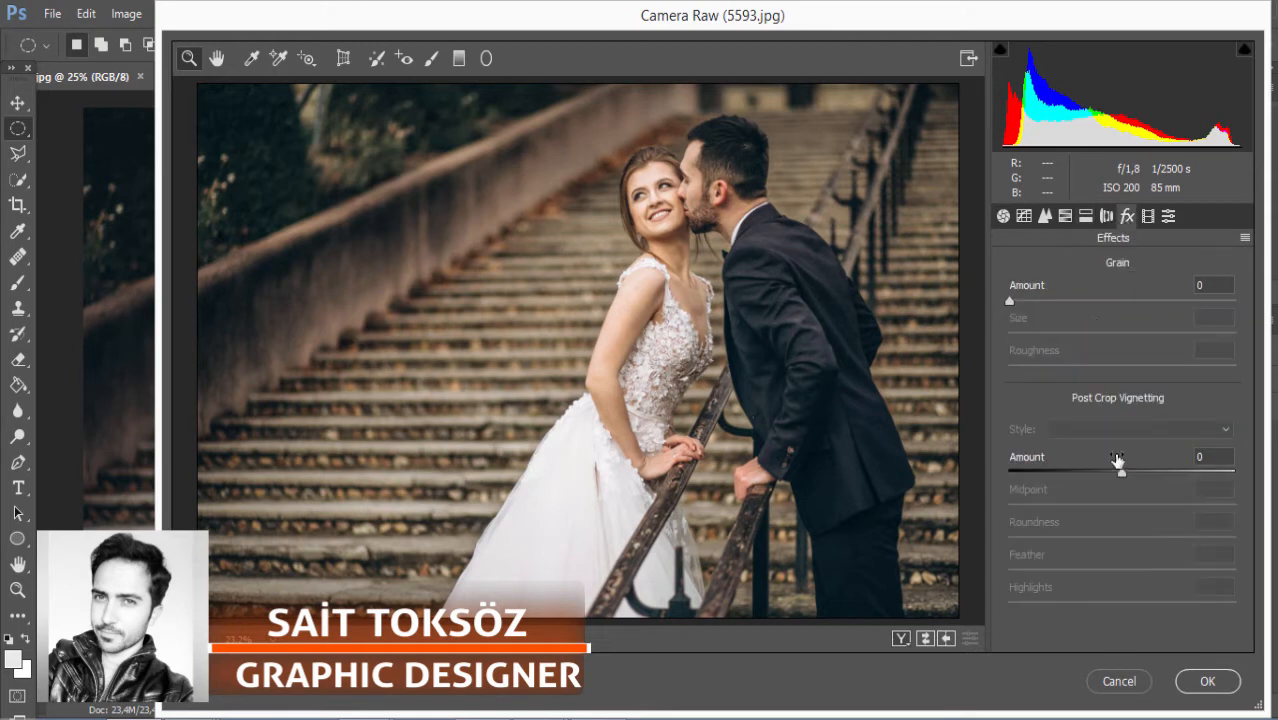
left_click_drag(1121, 476, 1104, 474)
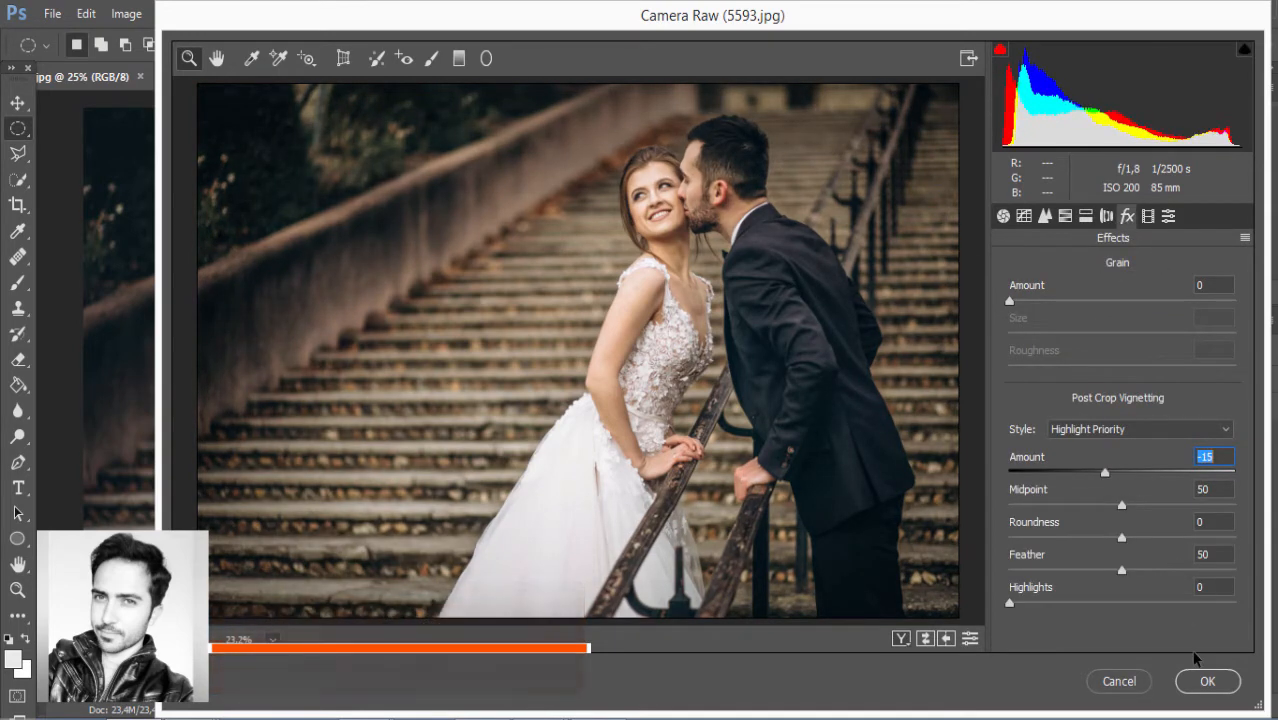
left_click(1206, 683)
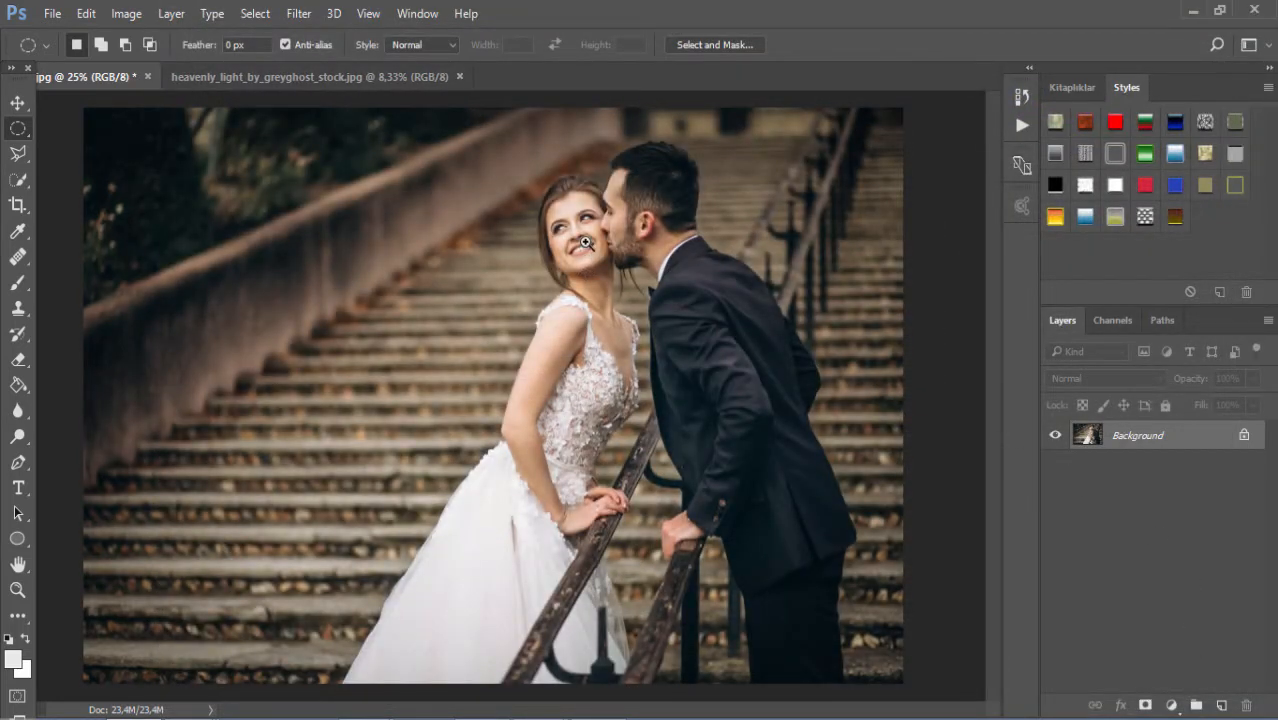
- Add a new layer and prepare a soft 10 px Brush with the colour sampled from the bride's upper lip
left_click_drag(586, 242, 580, 249)
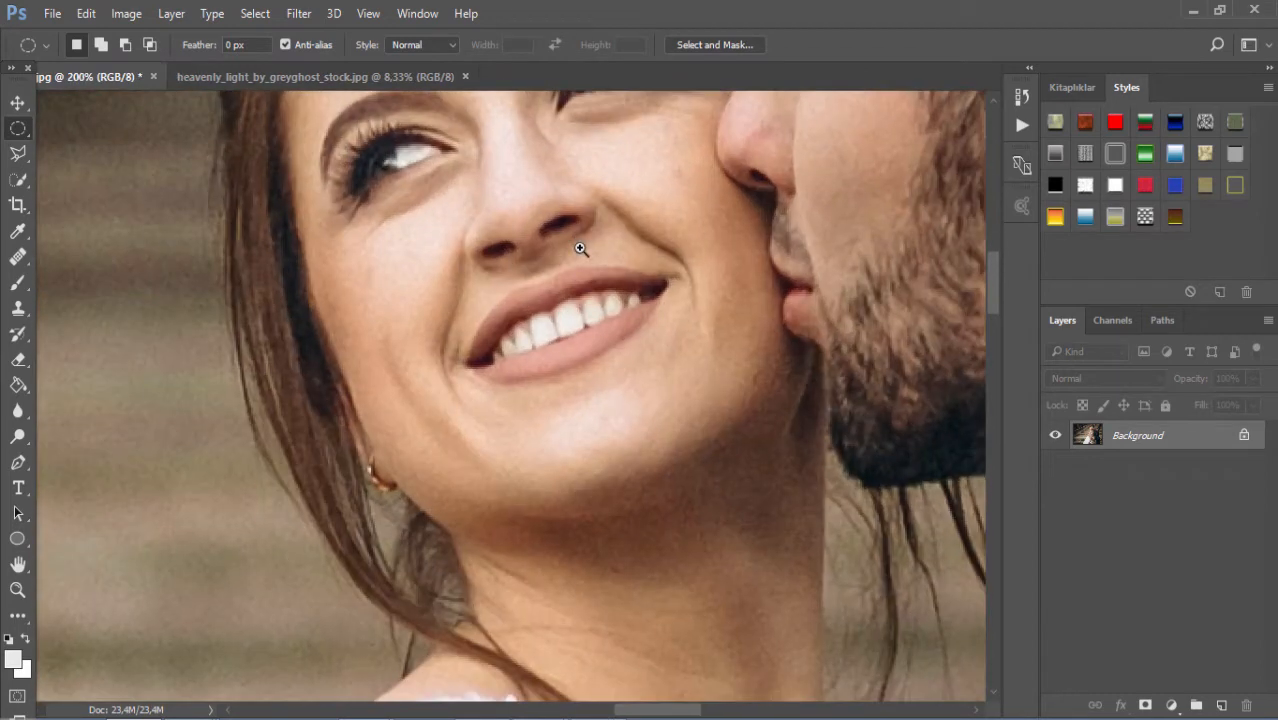
left_click(560, 286)
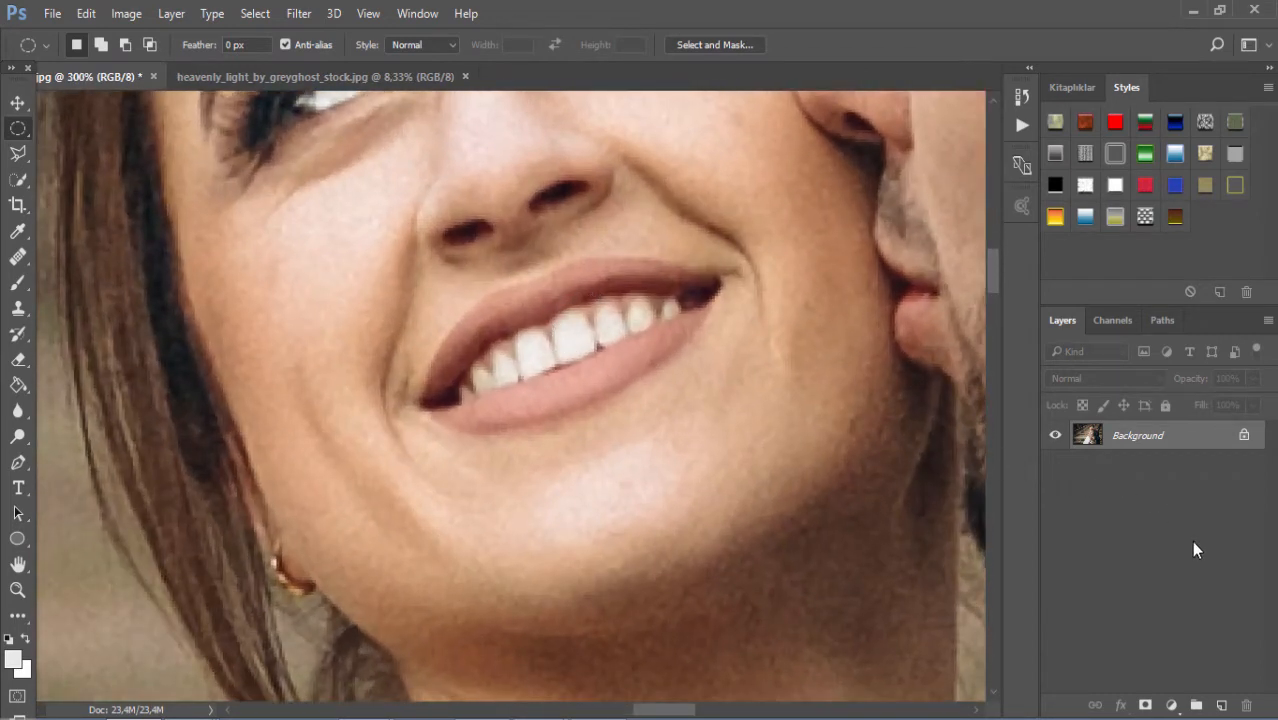
left_click(1218, 706)
left_click(18, 283)
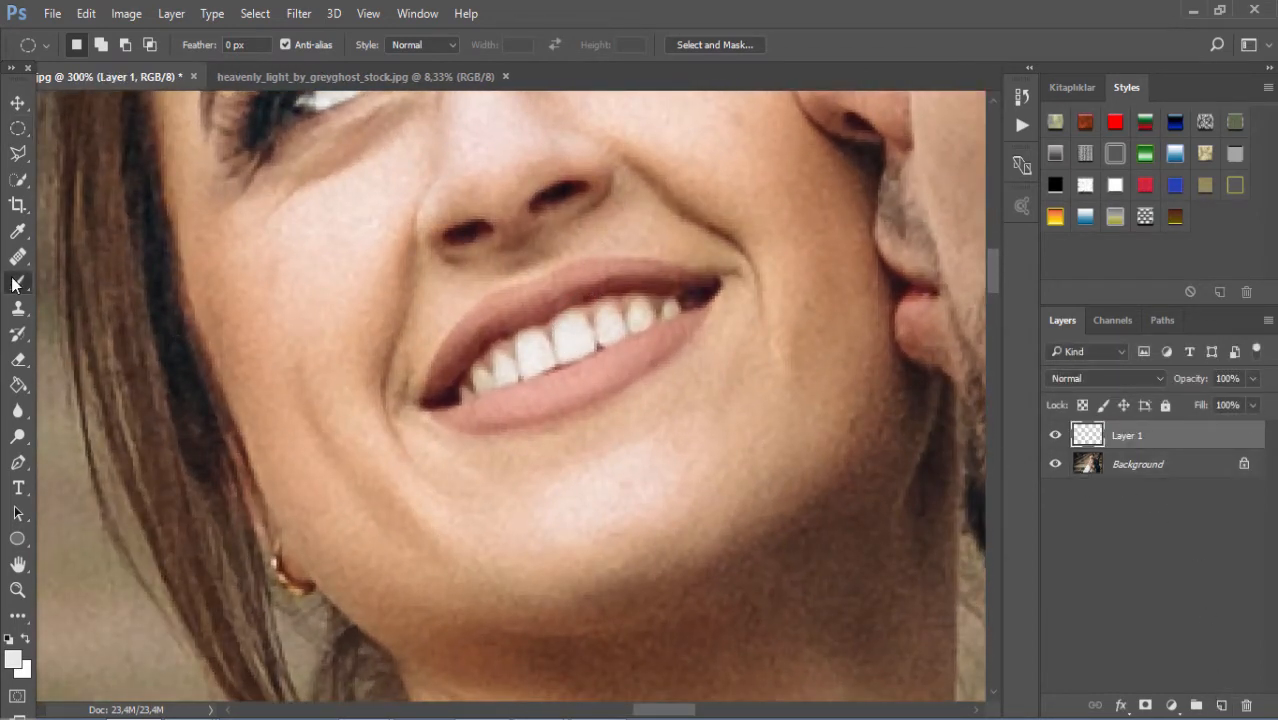
left_click(531, 300, "alt")
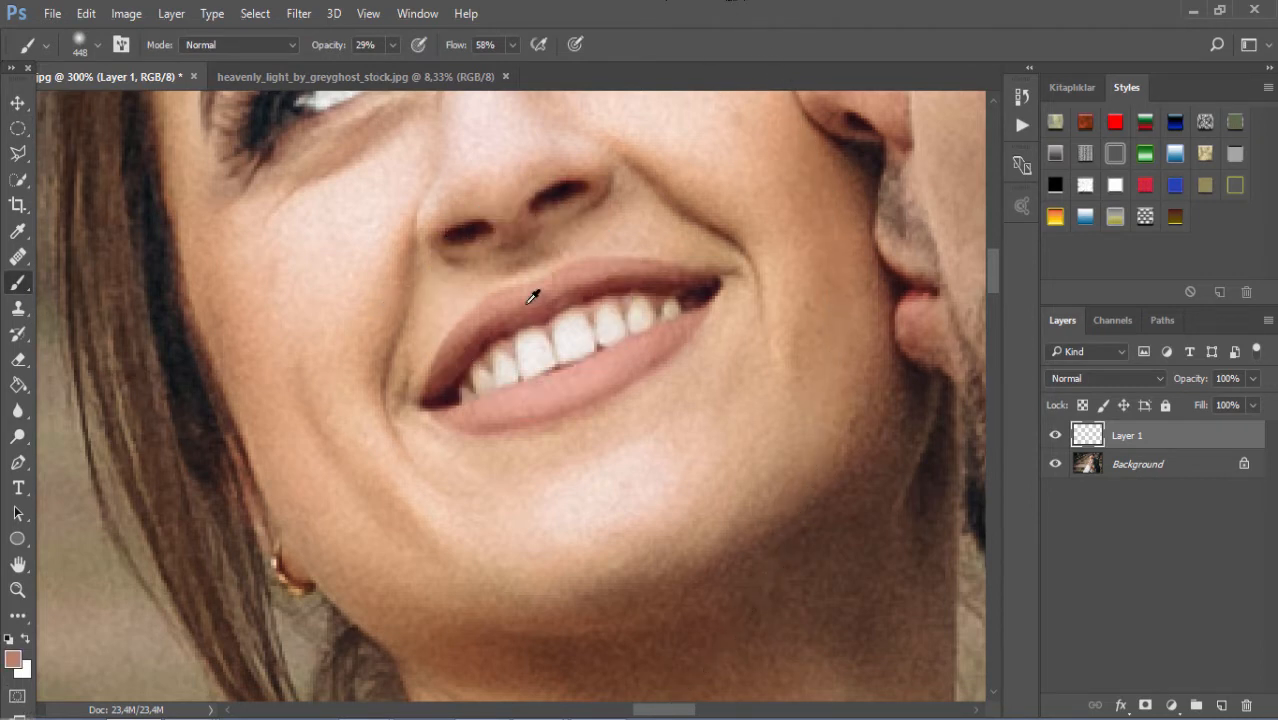
right_click(534, 303)
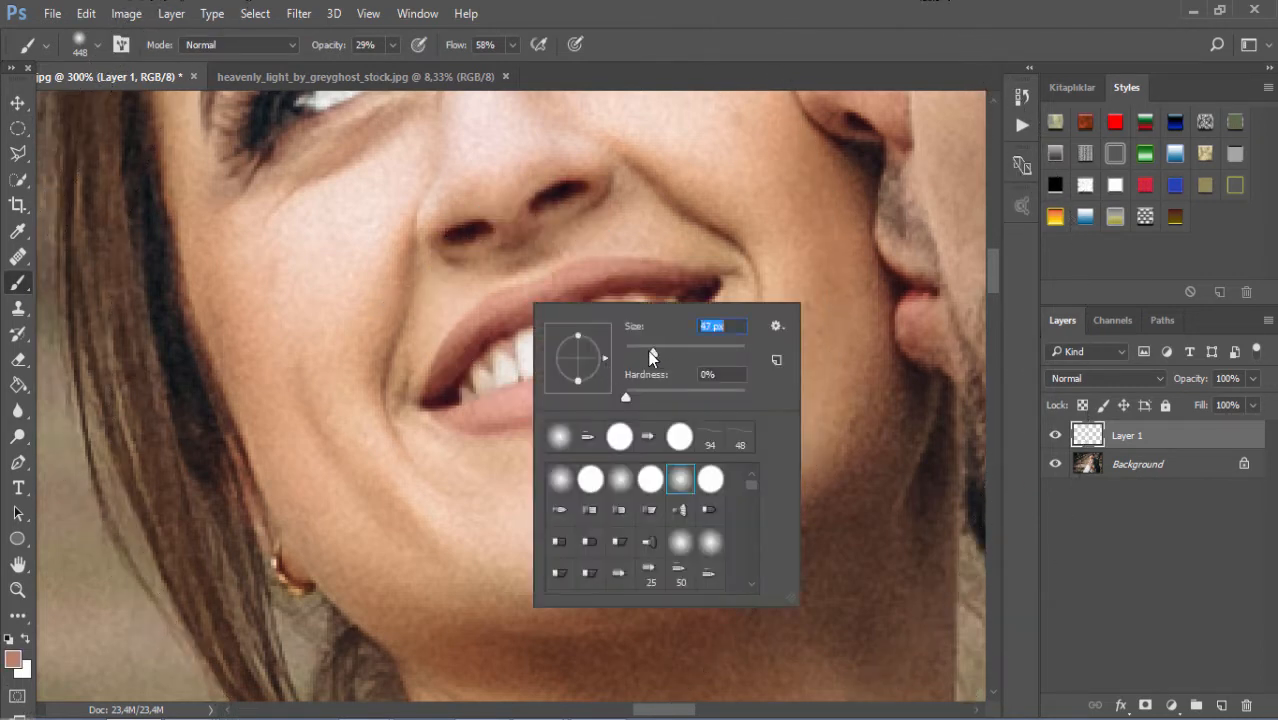
left_click_drag(651, 357, 631, 350)
- Darken the foreground colour to #ab7461 and set the new layer's blend mode to Overlay
left_click(13, 659)
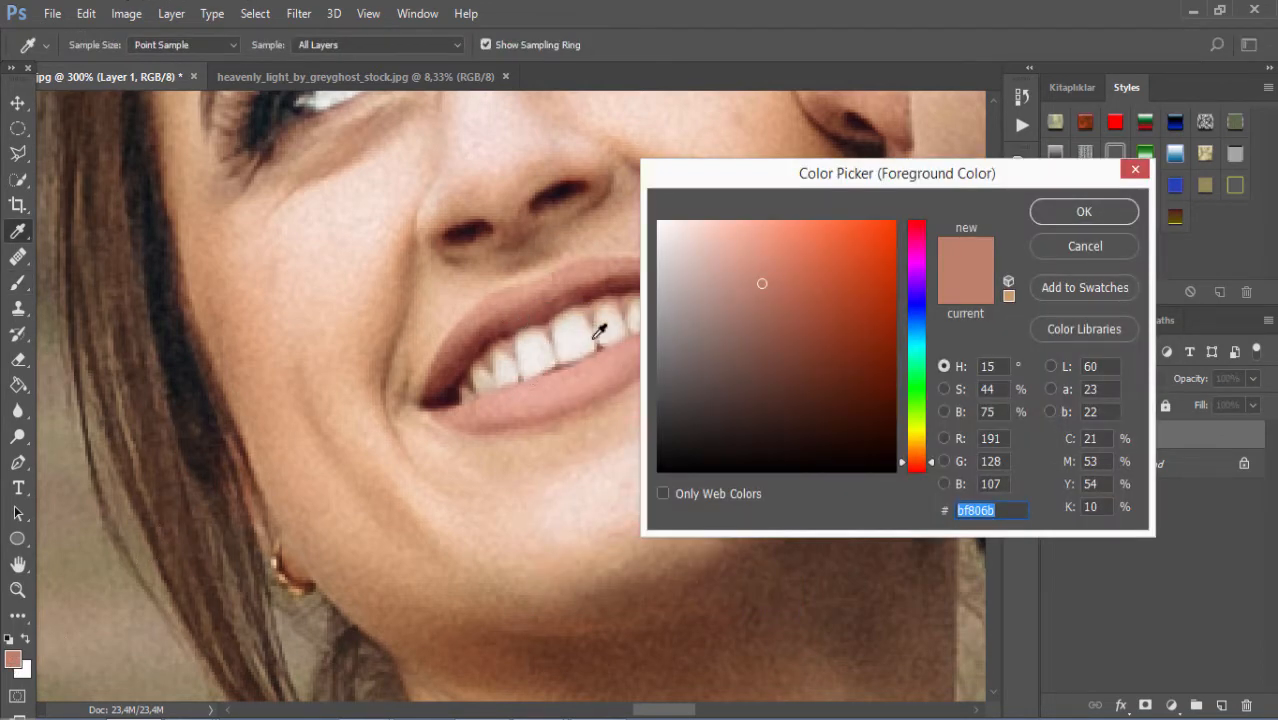
left_click_drag(763, 287, 760, 303)
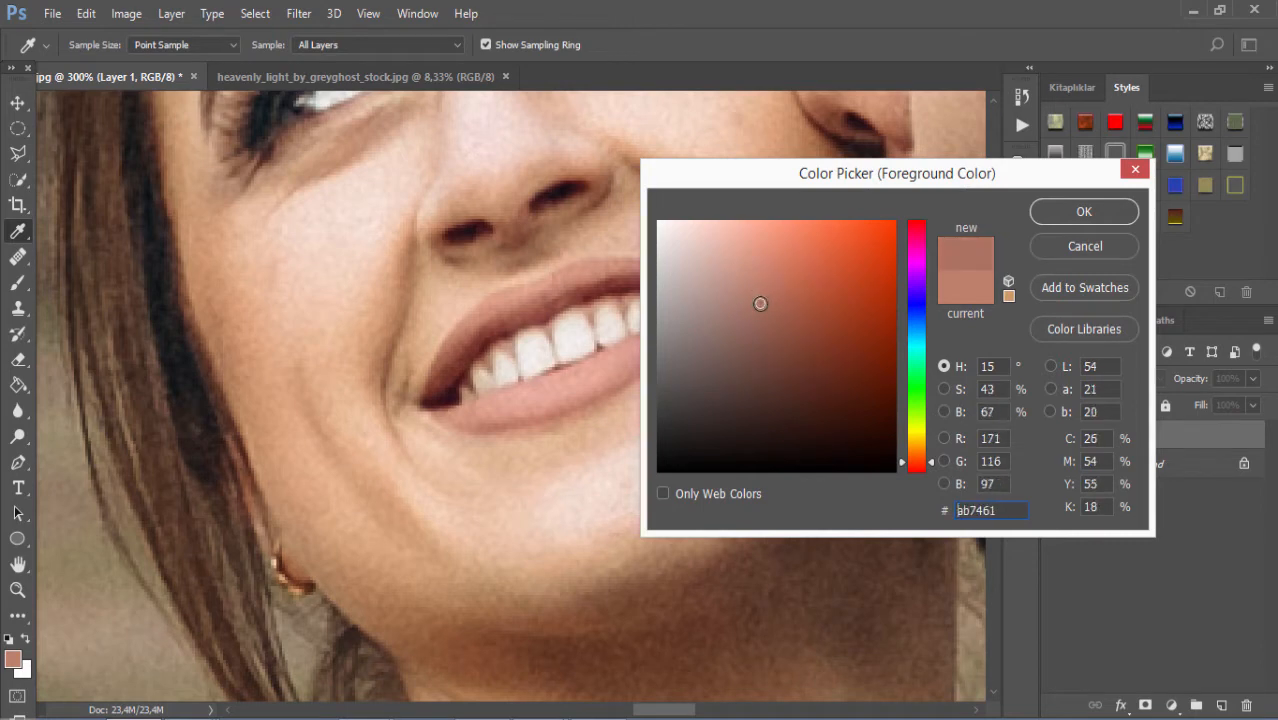
left_click(1045, 212)
left_click(1083, 373)
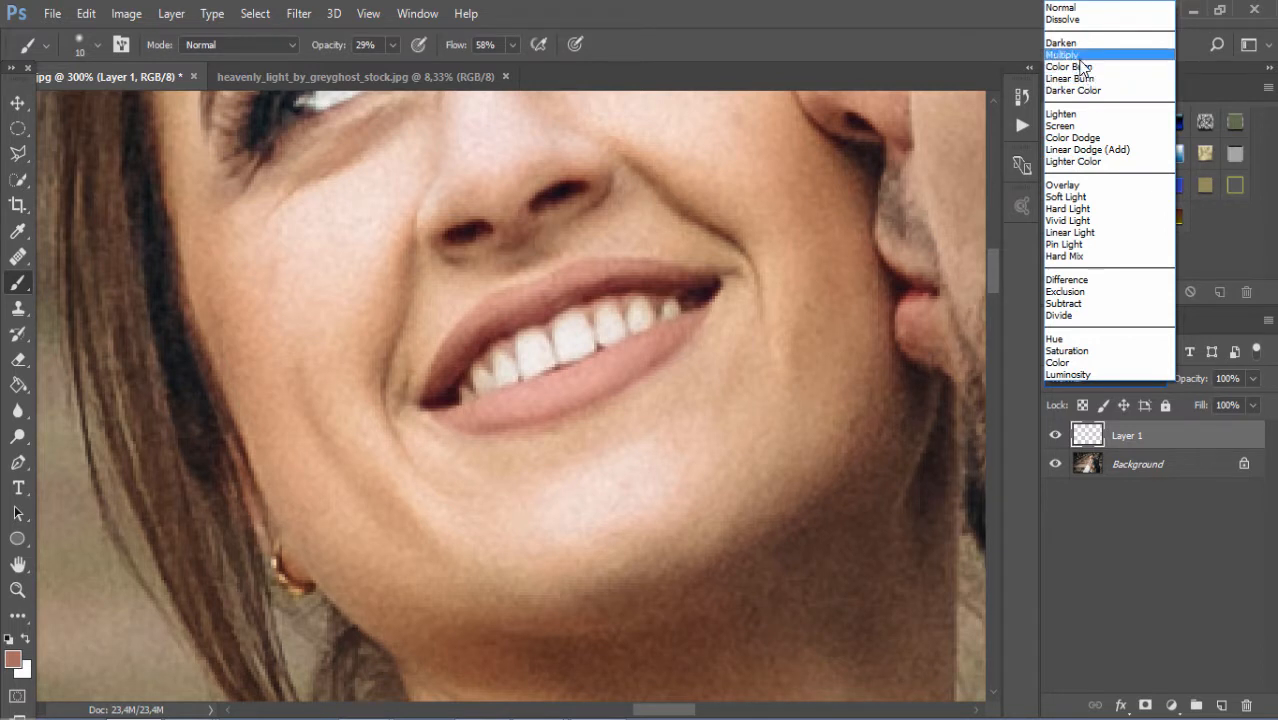
left_click(1063, 185)
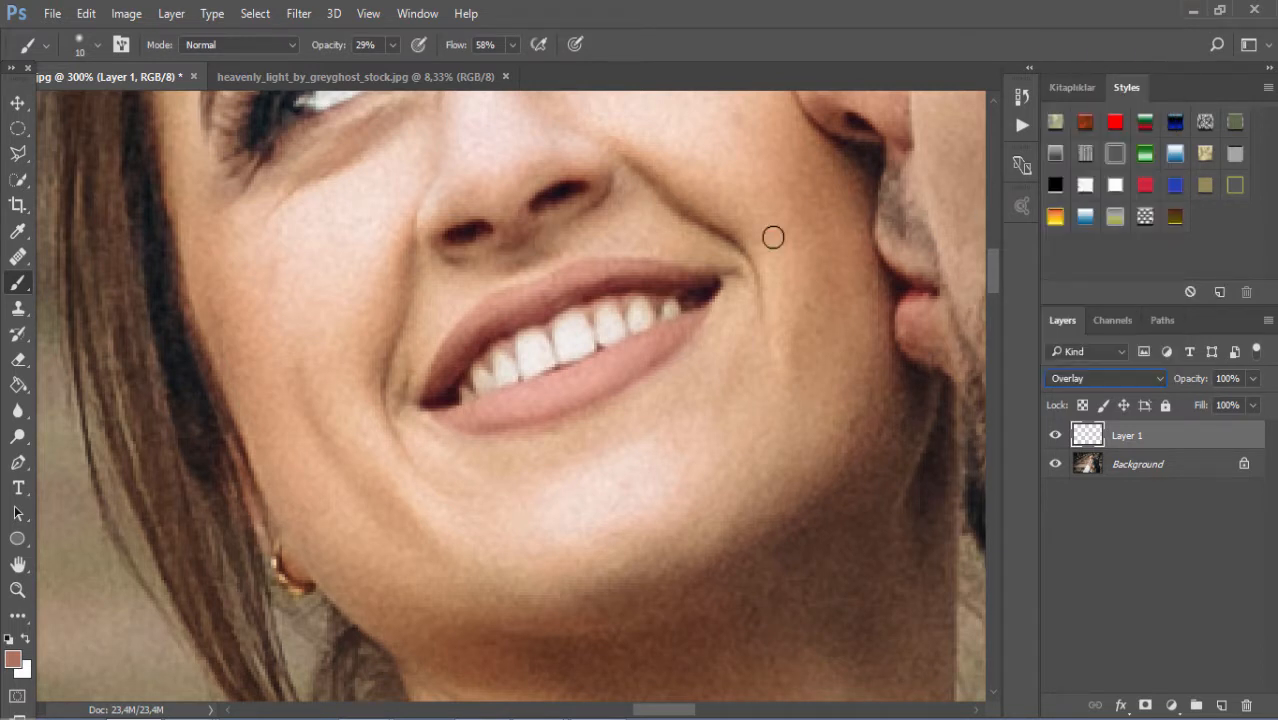
- Paint over the bride's lips and the groom's lips on the new layer, raising the brush opacity to 61%
mouse_move(493, 323)
left_mouse_down()
mouse_move(576, 296)
mouse_move(561, 277)
mouse_move(684, 284)
left_mouse_up()
left_click_drag(592, 281, 524, 300)
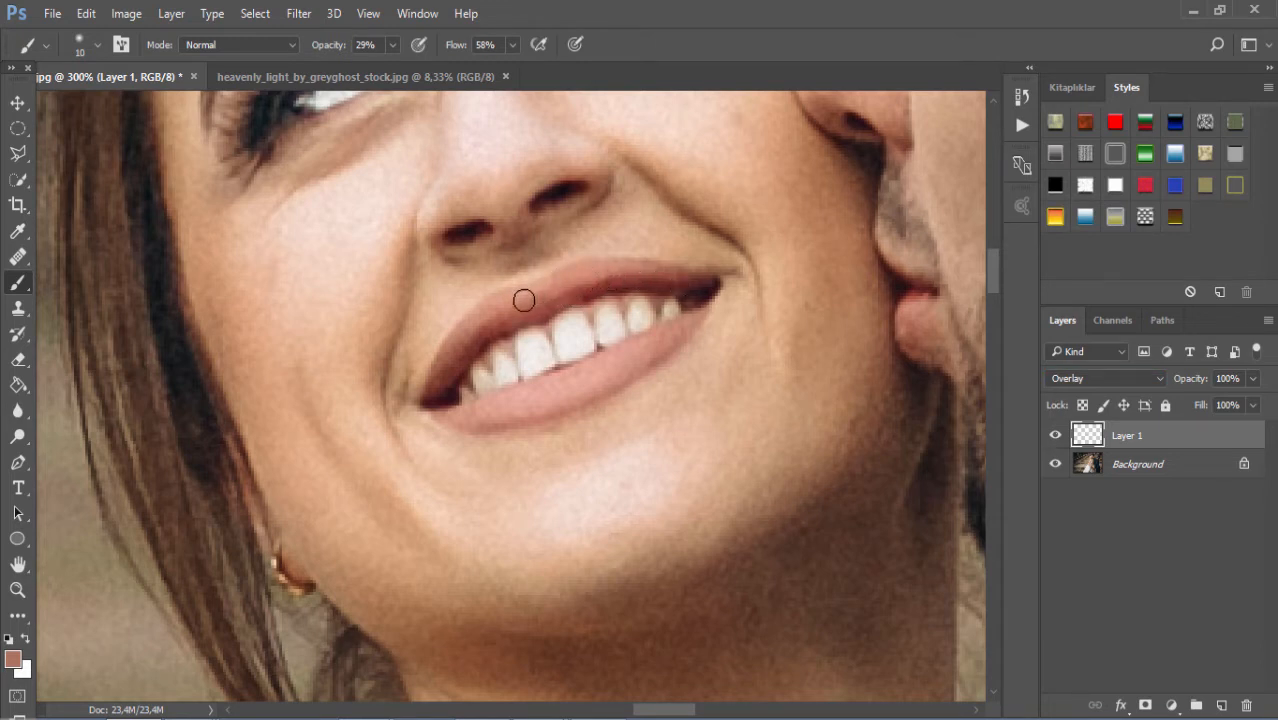
left_click(391, 46)
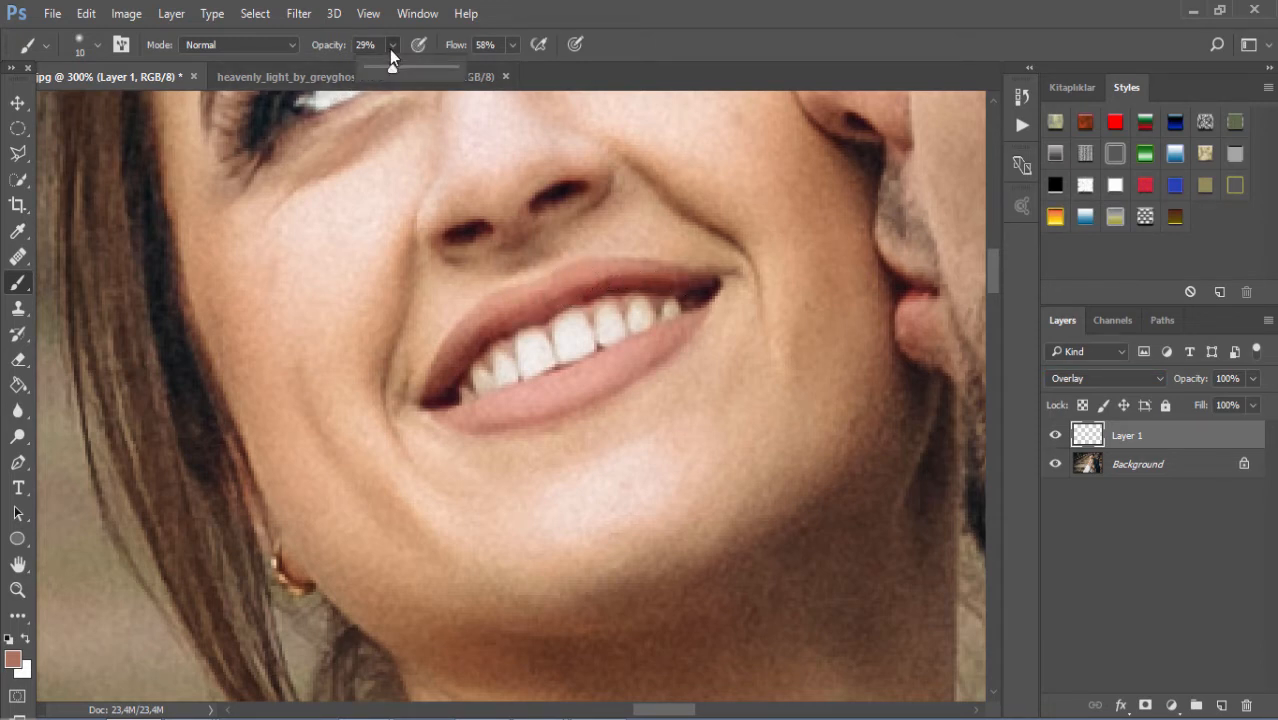
left_click(506, 303)
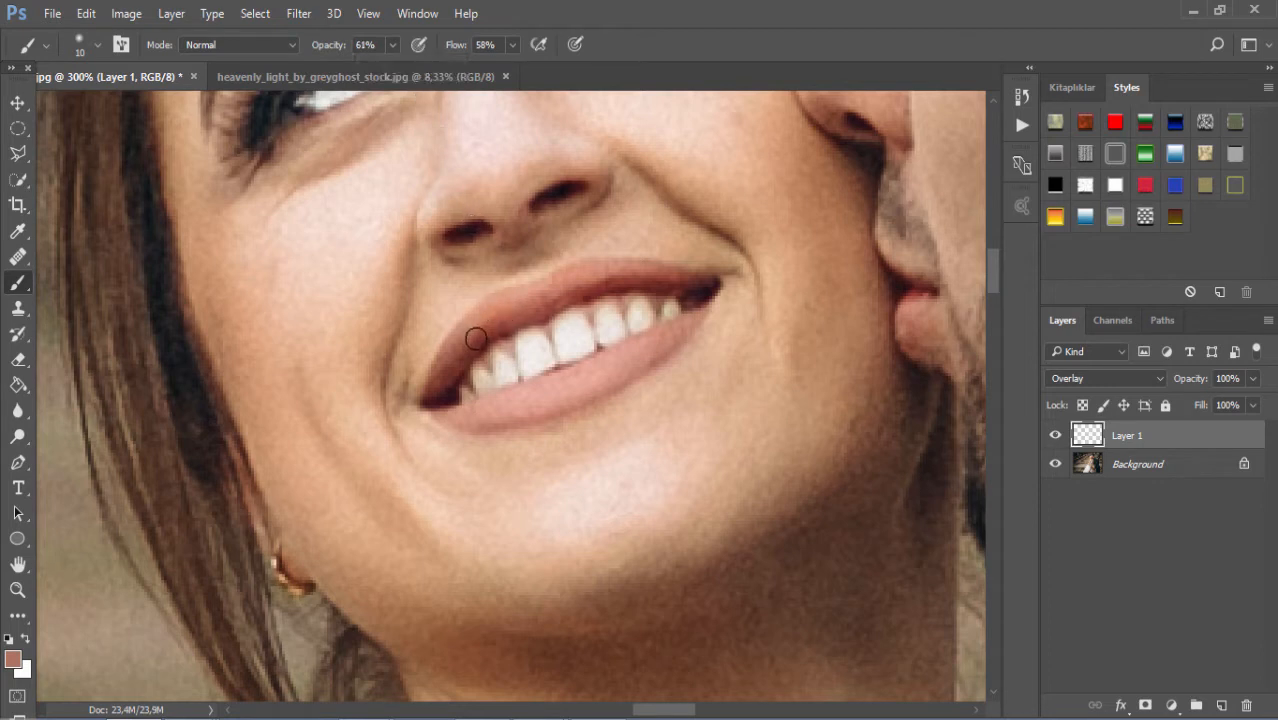
mouse_move(494, 318)
left_mouse_down()
mouse_move(440, 373)
mouse_move(472, 329)
mouse_move(434, 386)
mouse_move(450, 412)
mouse_move(576, 389)
mouse_move(681, 332)
mouse_move(622, 370)
mouse_move(583, 388)
mouse_move(557, 392)
mouse_move(609, 363)
mouse_move(551, 381)
mouse_move(485, 416)
mouse_move(549, 405)
mouse_move(641, 355)
mouse_move(667, 309)
mouse_move(698, 288)
left_mouse_up()
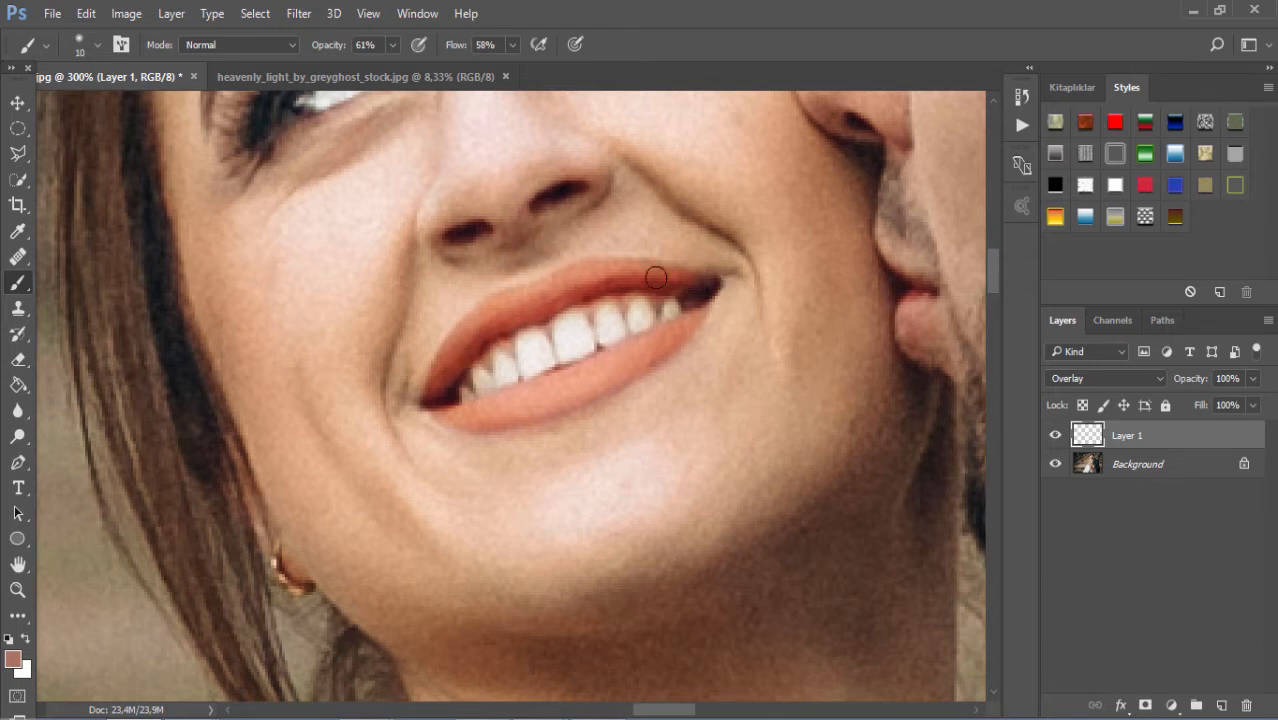
mouse_move(923, 307)
left_mouse_down()
mouse_move(907, 300)
mouse_move(907, 320)
mouse_move(920, 298)
left_mouse_up()
- Try the Multiply blend mode on the lip colour layer, and return it to Overlay
left_click(1070, 376)
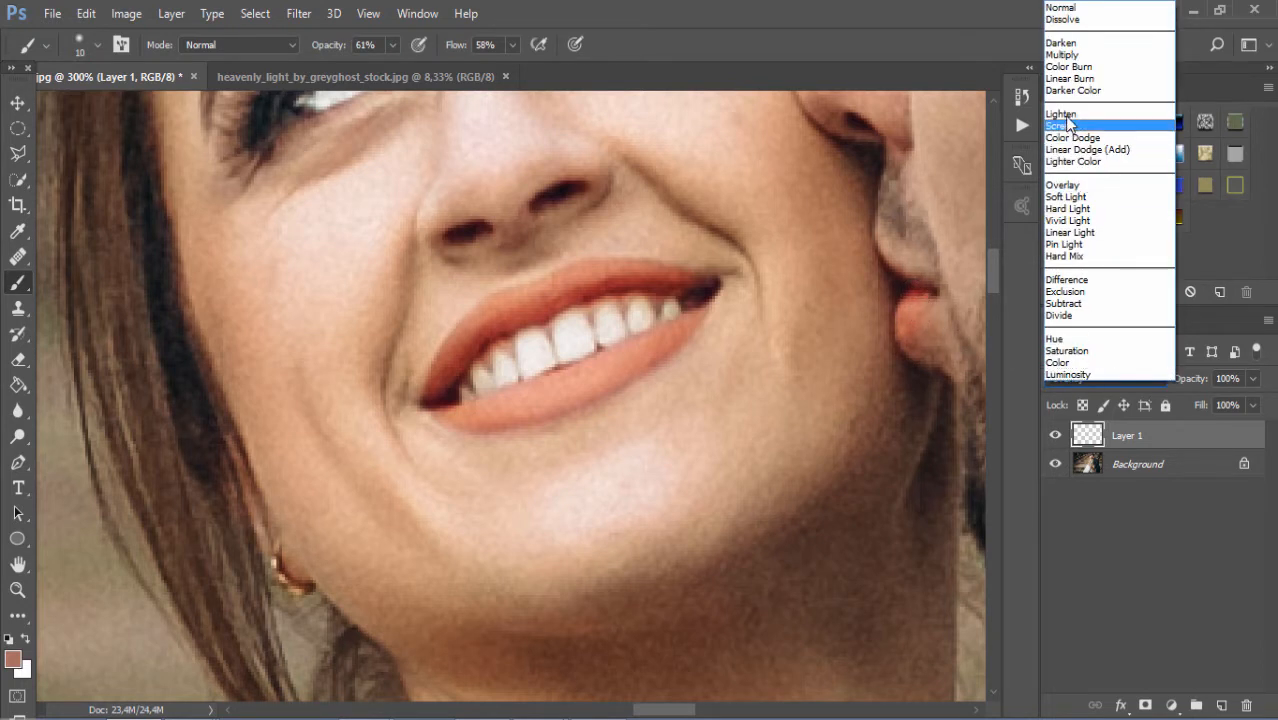
left_click(1067, 55)
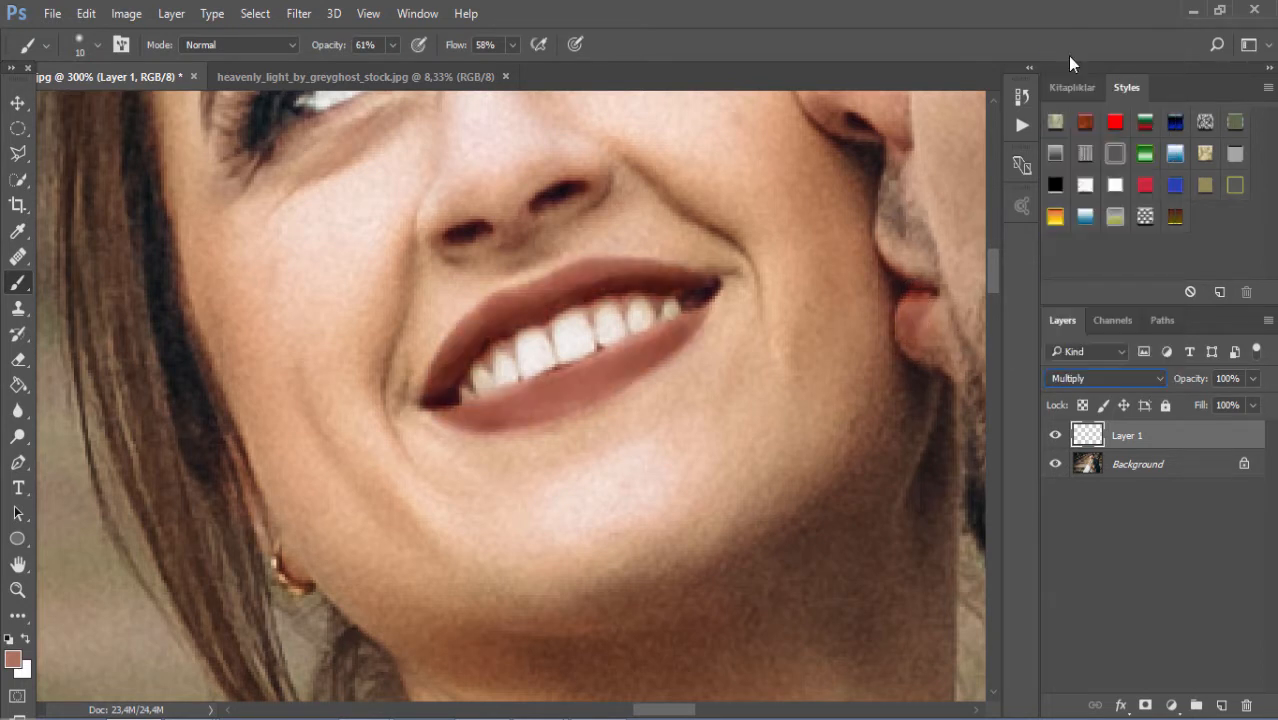
left_click(1109, 372)
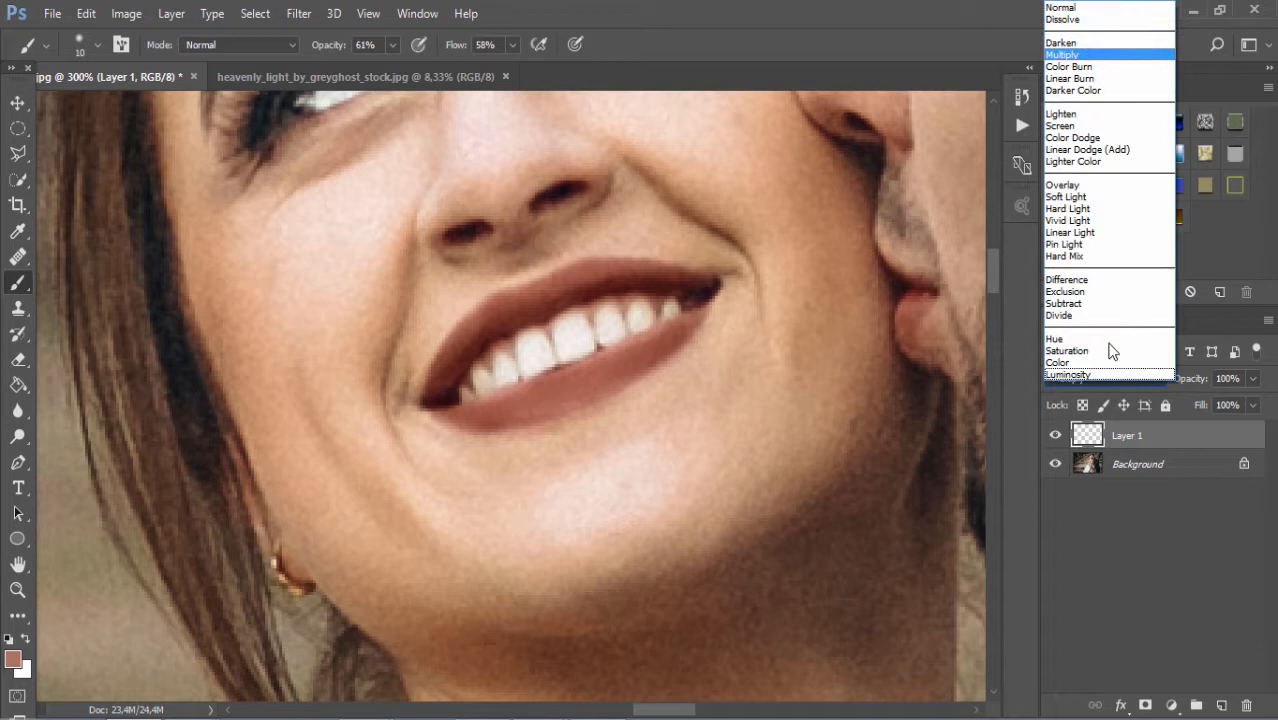
left_click(1081, 190)
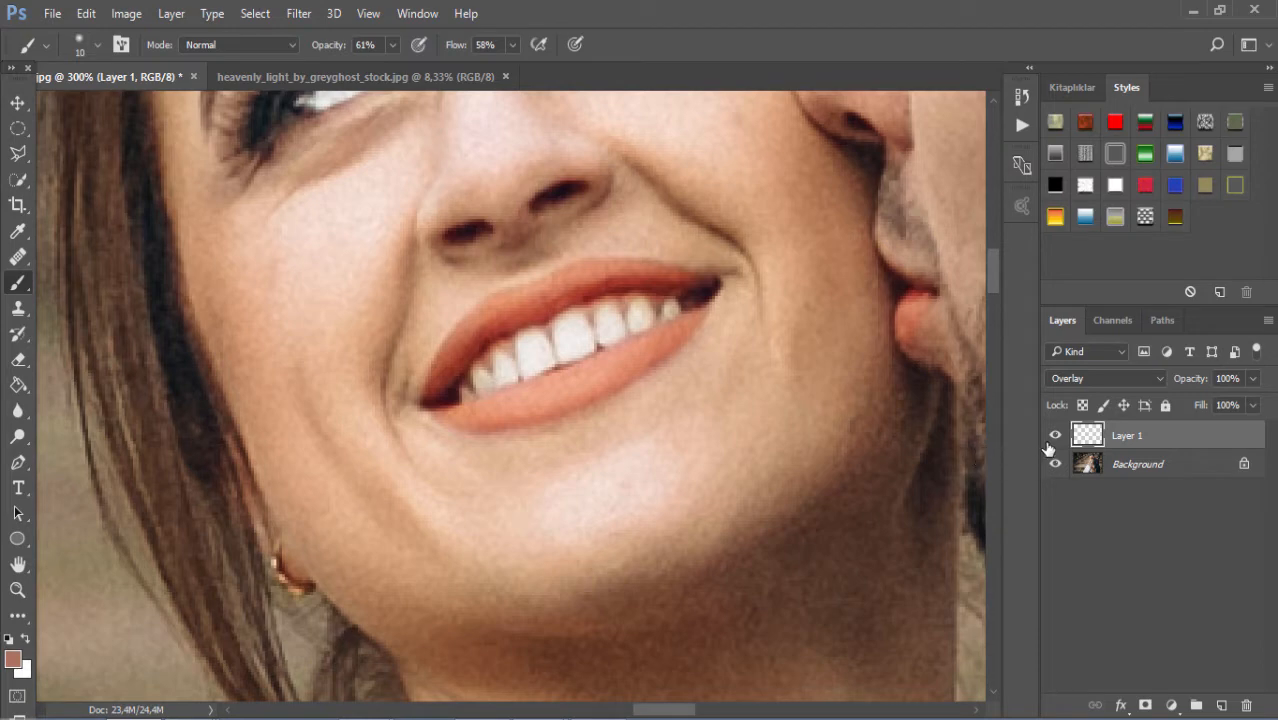
- Duplicate the Background layer directly beneath the lip colour layer for skin retouching
left_click(606, 359, "alt")
left_click(608, 357, "alt")
left_click(614, 353, "alt")
left_click(655, 343, "alt")
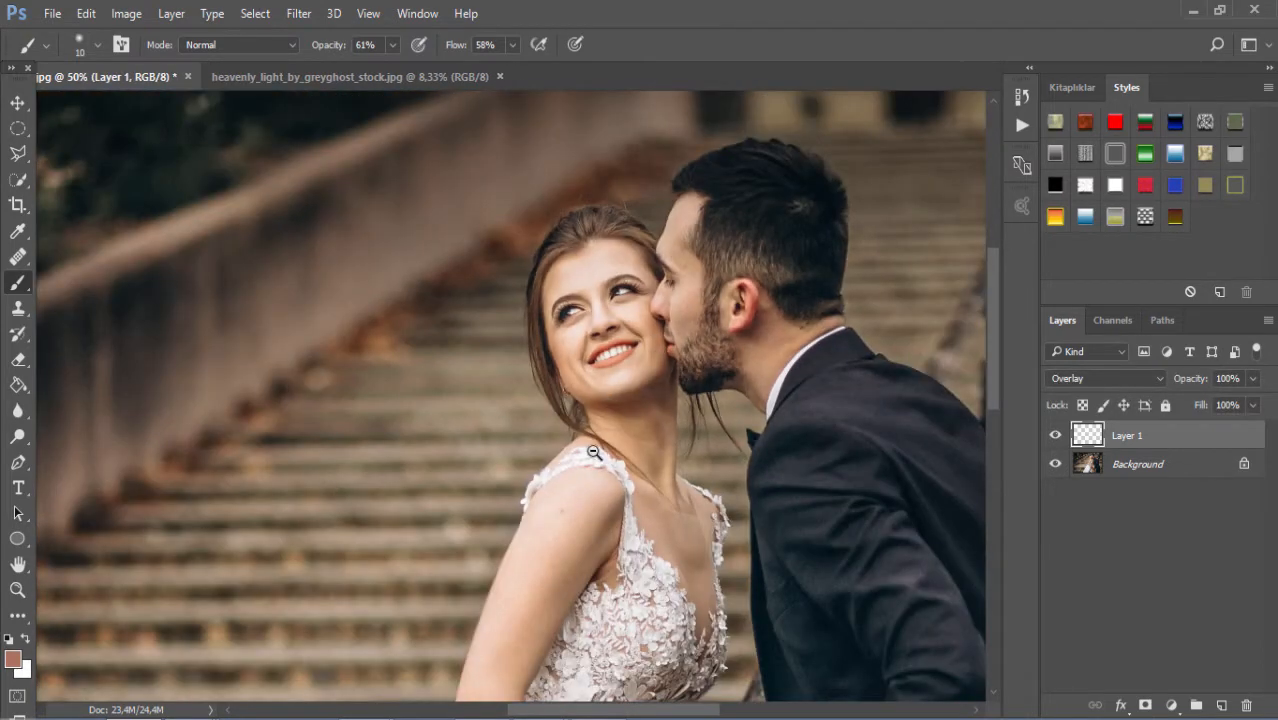
left_click(558, 522, "ctrl")
left_click(558, 522, "ctrl")
left_click(559, 522, "ctrl")
left_click(559, 522, "ctrl")
left_click(559, 522, "ctrl")
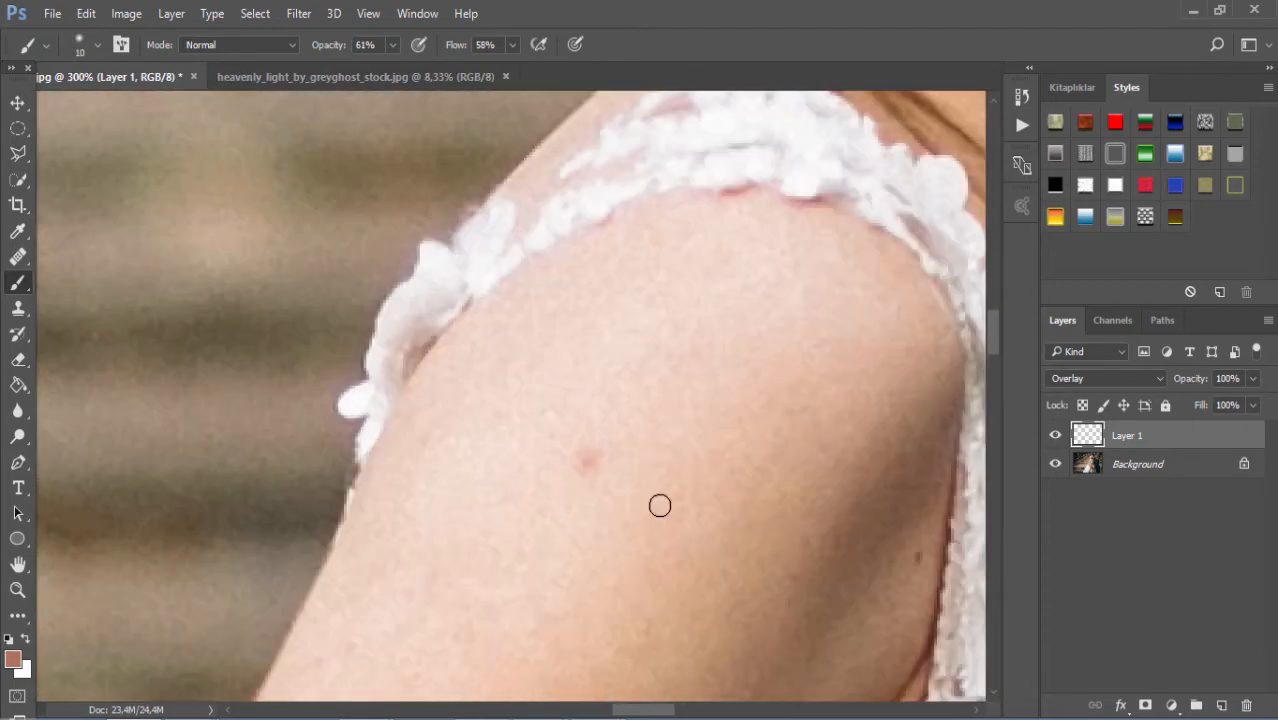
left_click(1145, 468)
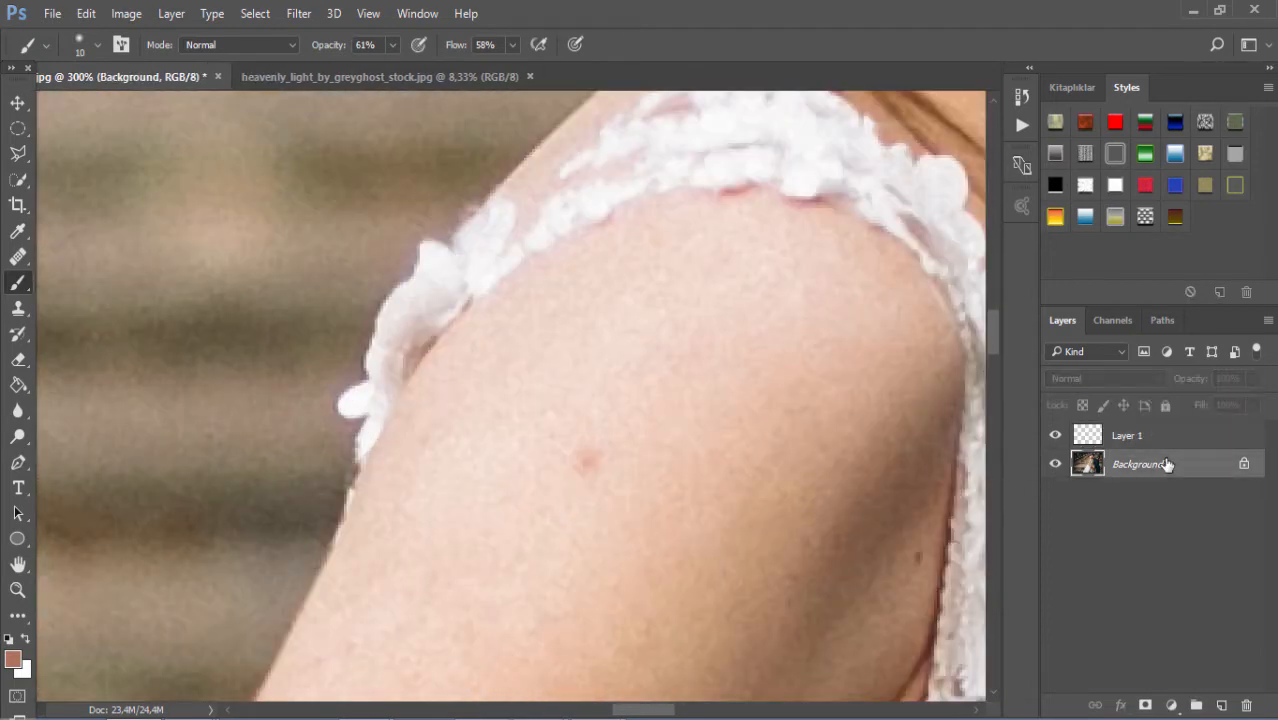
left_click_drag(1165, 466, 1221, 705)
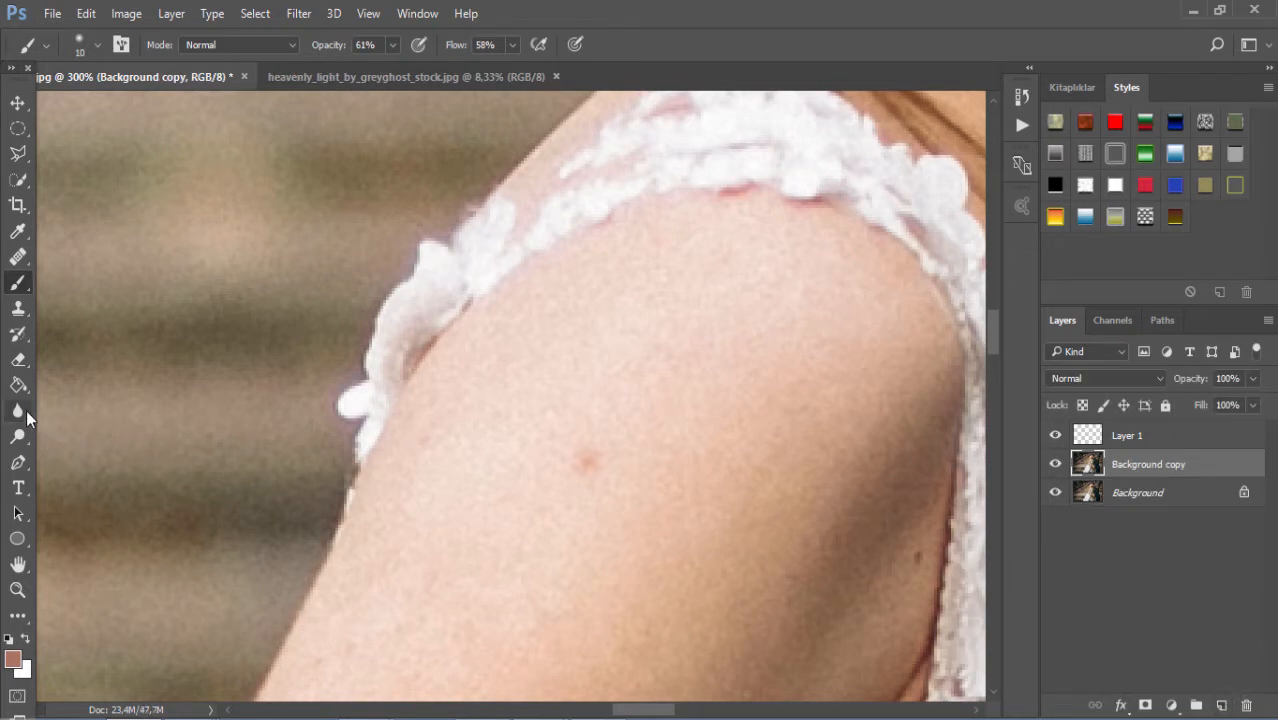
- Remove the red spot on the bride's shoulder with the Healing Brush, sampling clean skin just above it
left_click(18, 256)
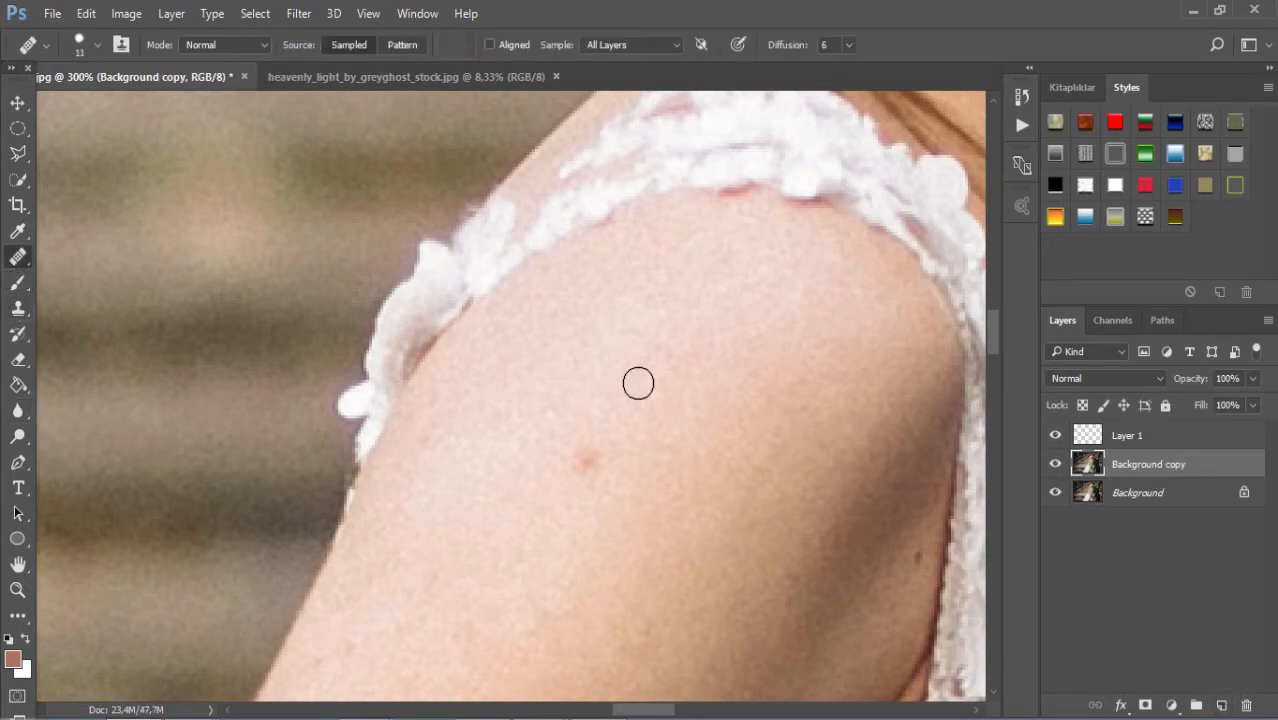
left_click(589, 468)
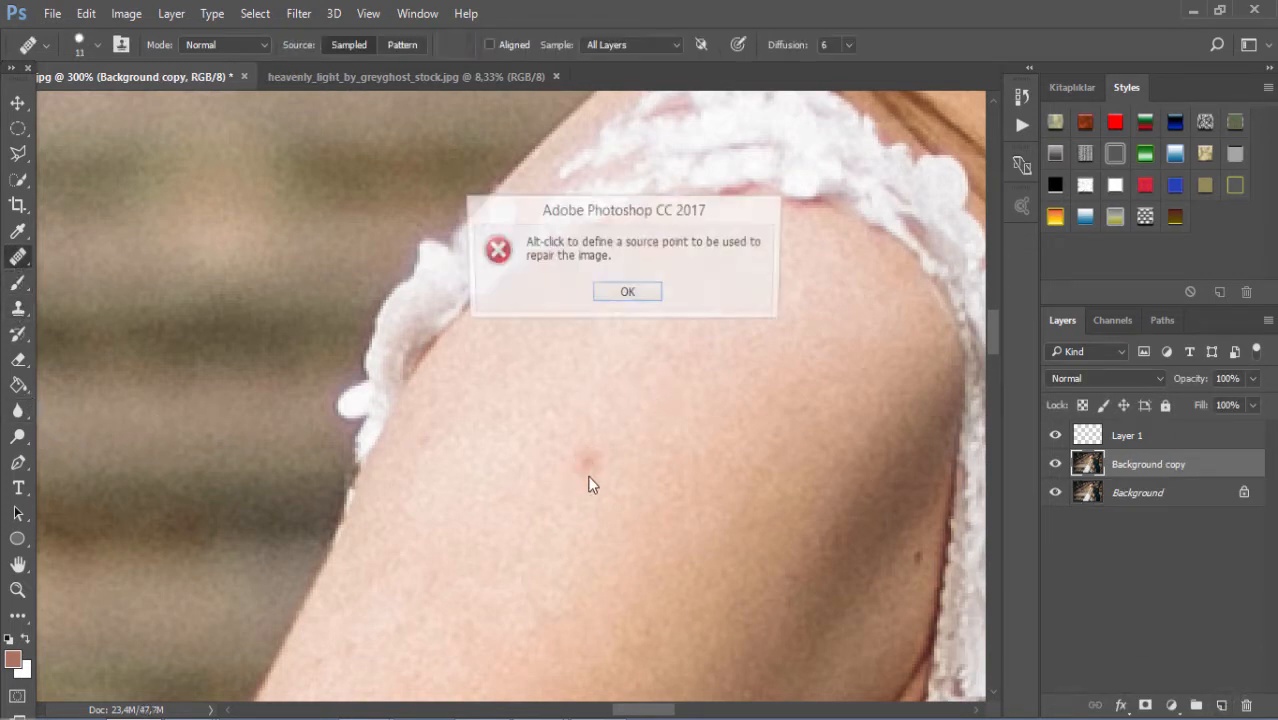
left_click(635, 298)
left_click(575, 399, "alt")
left_click_drag(594, 456, 572, 486)
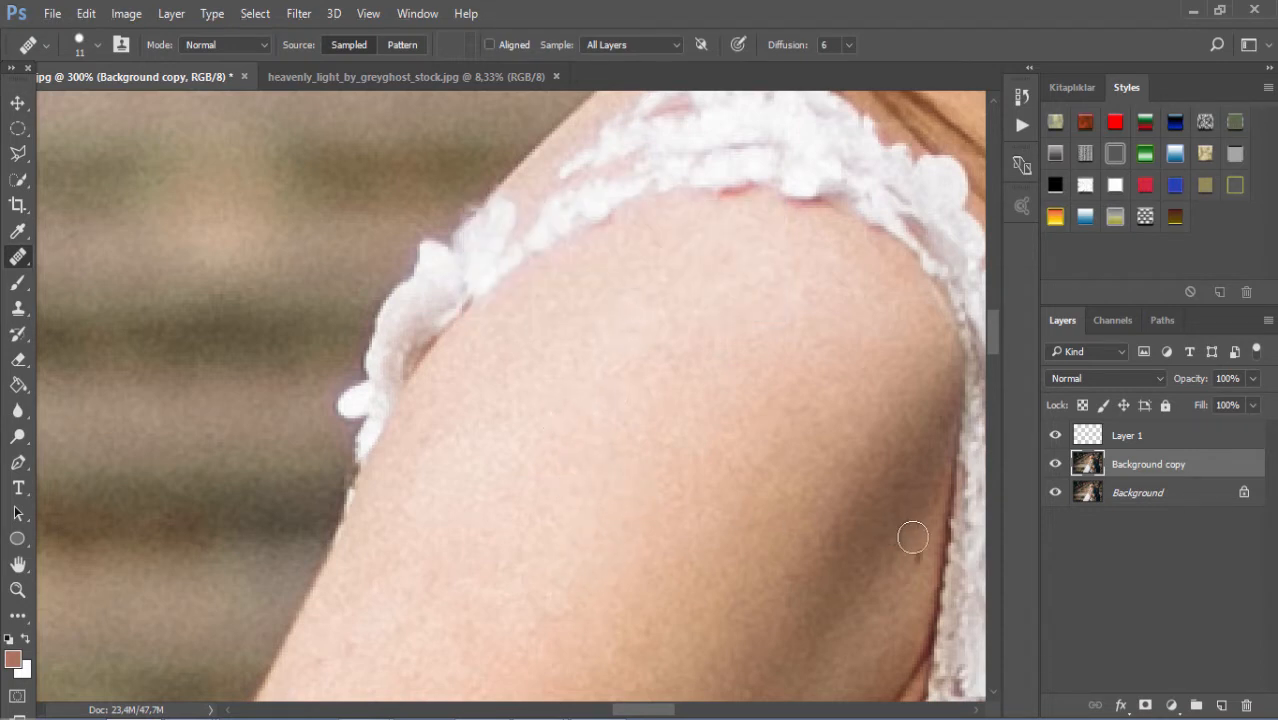
- Heal the small dark spot on the bride's neck
scroll(771, 388, "up", 2)
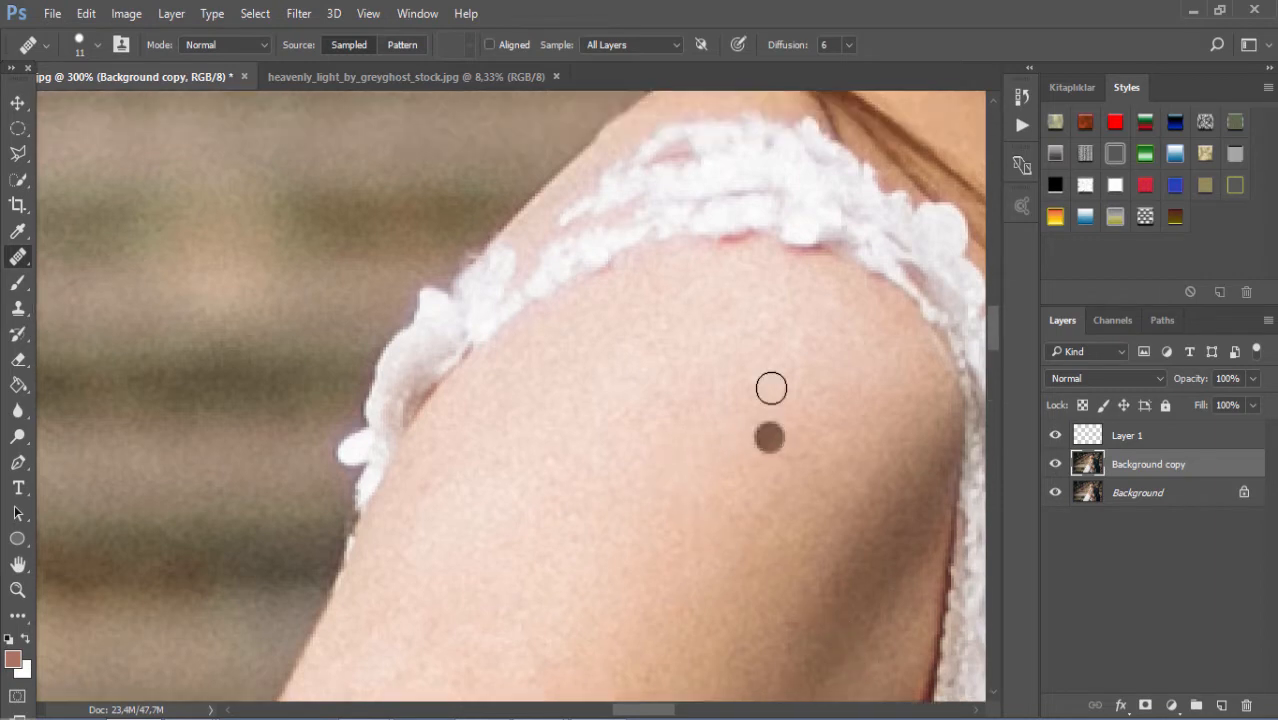
scroll(771, 388, "up", 3)
left_click_drag(765, 354, 531, 590)
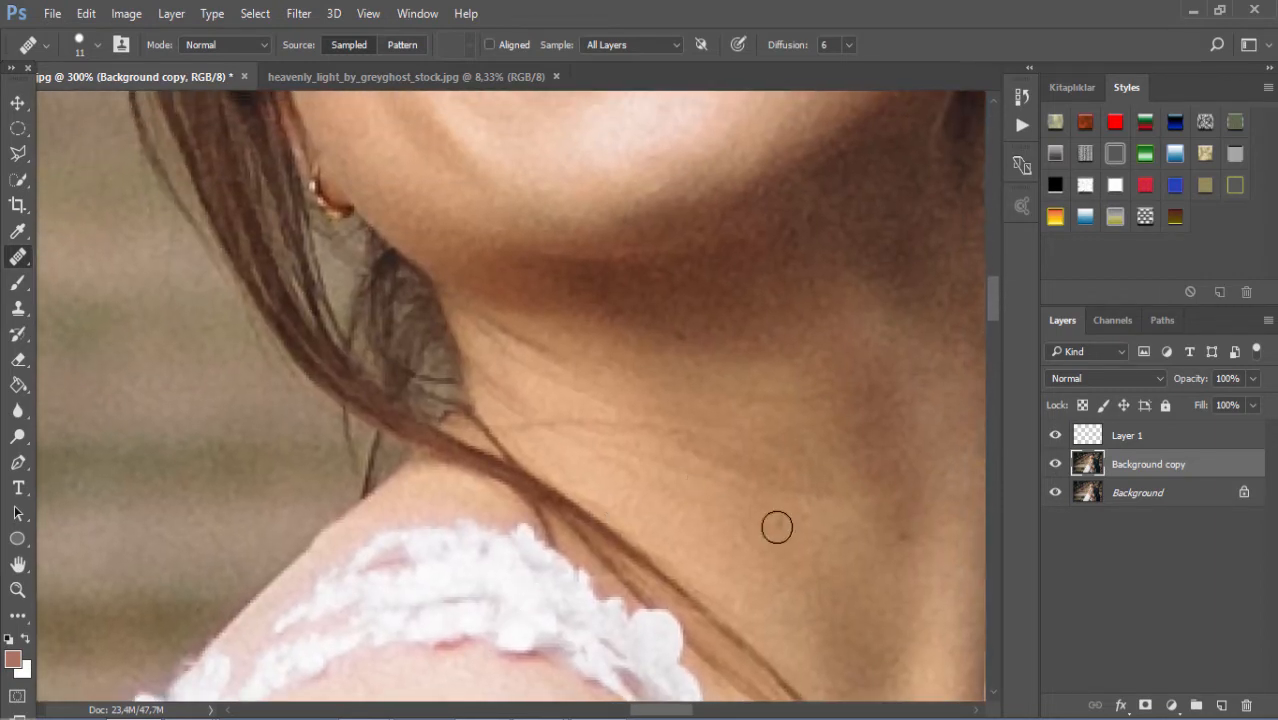
left_click(902, 536)
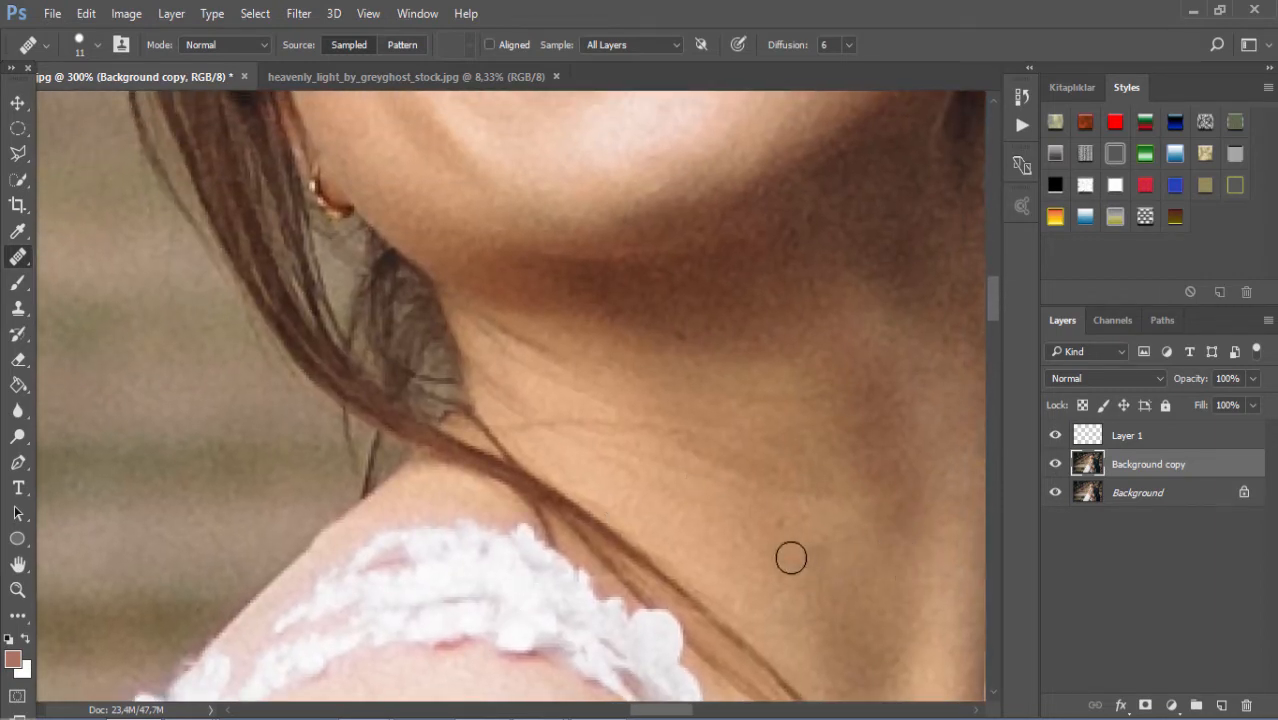
- Check the bride's face from chin to forehead for remaining blemishes, sampling clean skin between the eyebrows
scroll(719, 445, "up", 4)
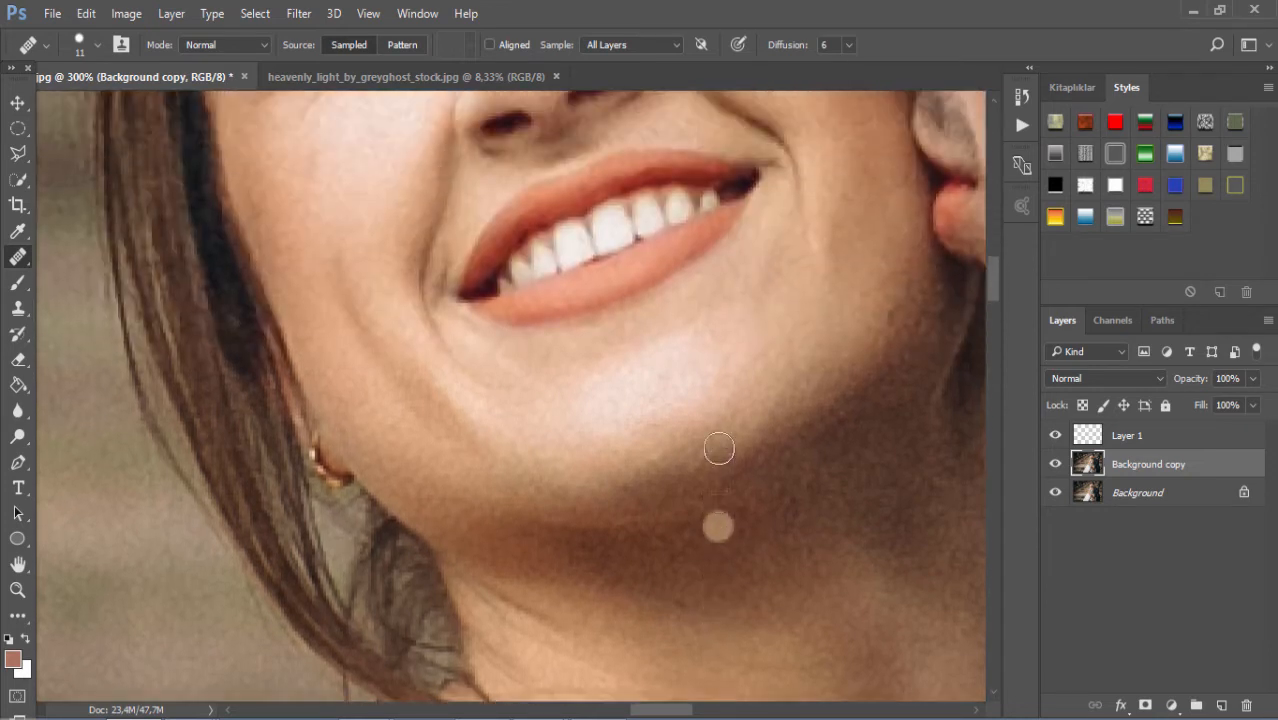
scroll(719, 449, "up", 3)
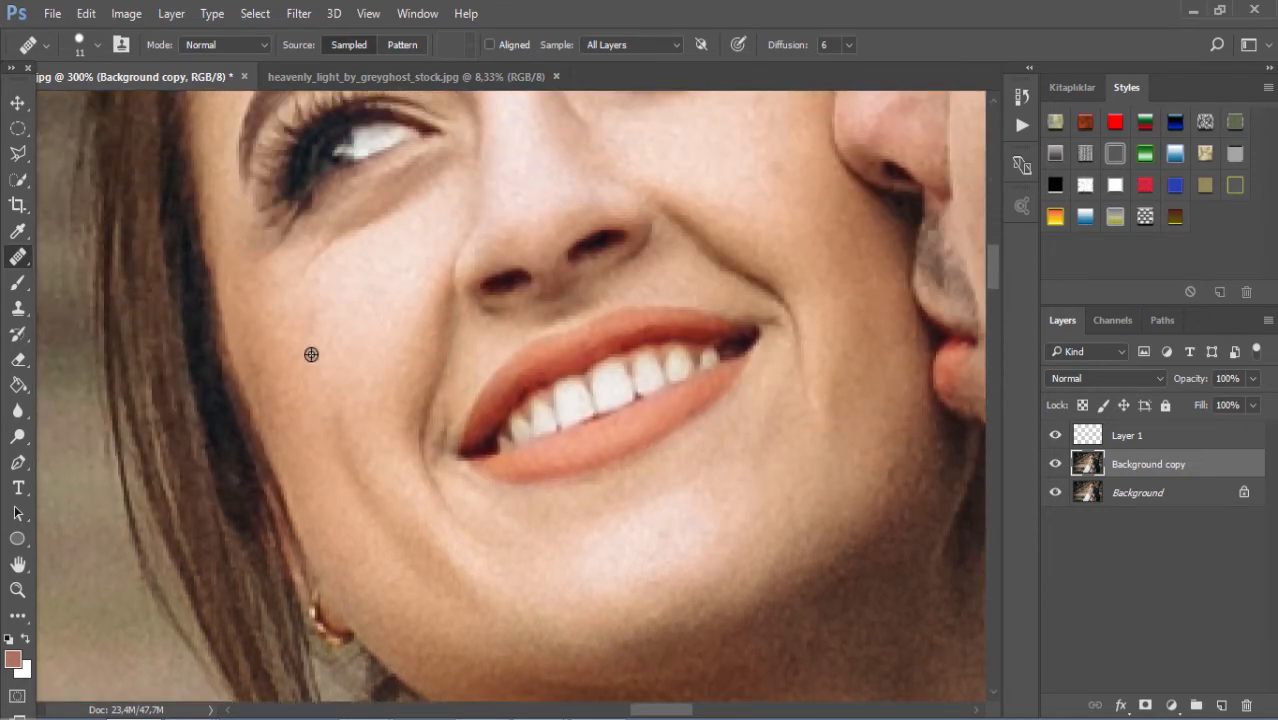
scroll(765, 343, "up", 3)
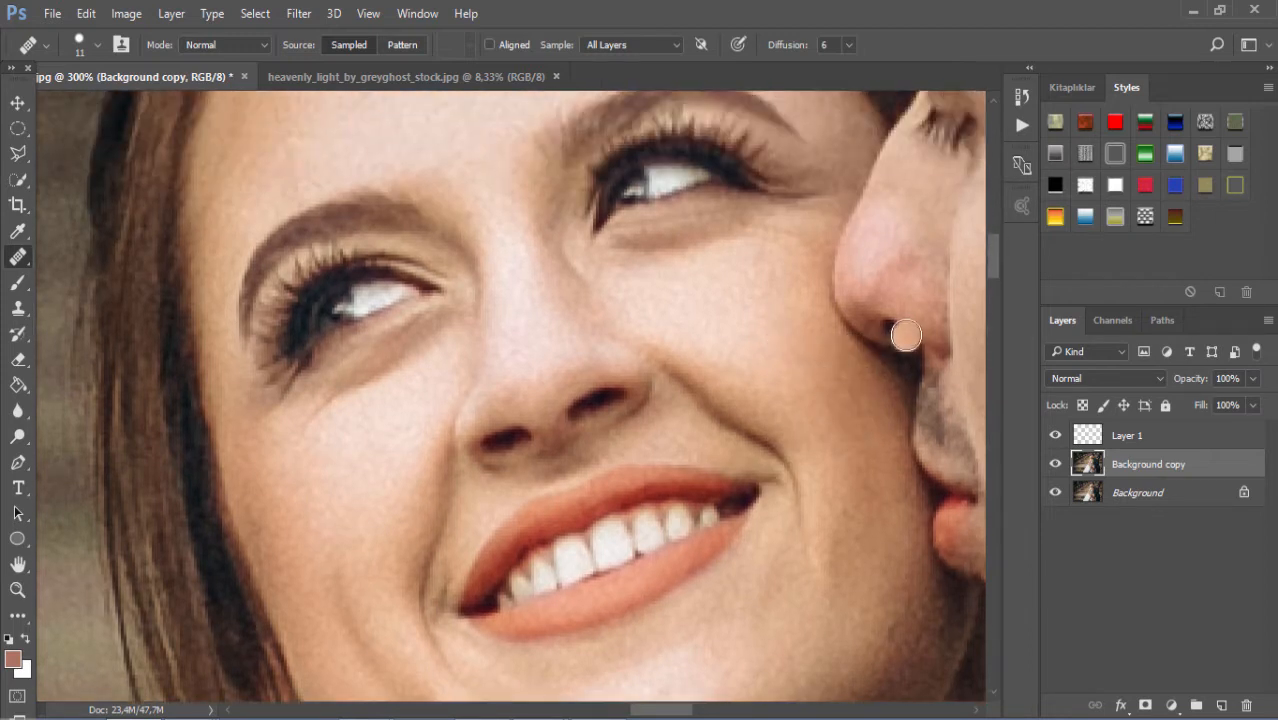
scroll(950, 265, "up", 4)
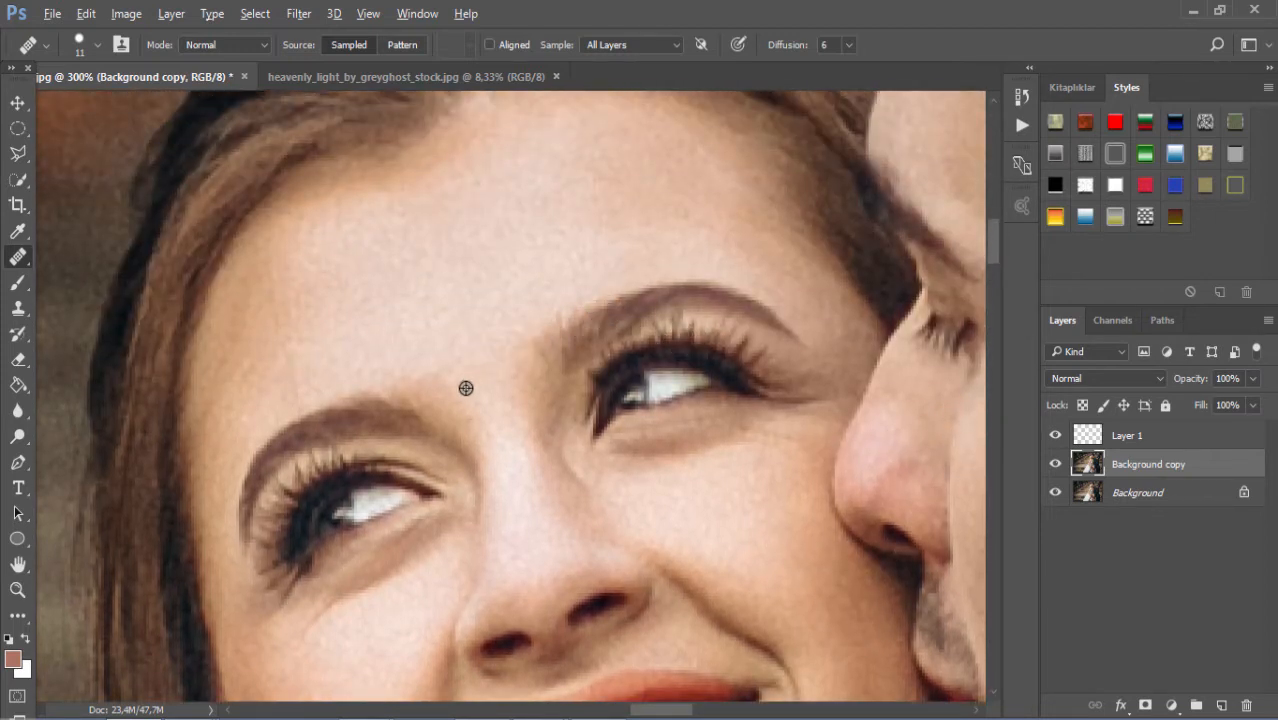
left_click(456, 399, "alt")
scroll(493, 351, "down", 6)
scroll(493, 351, "down", 1)
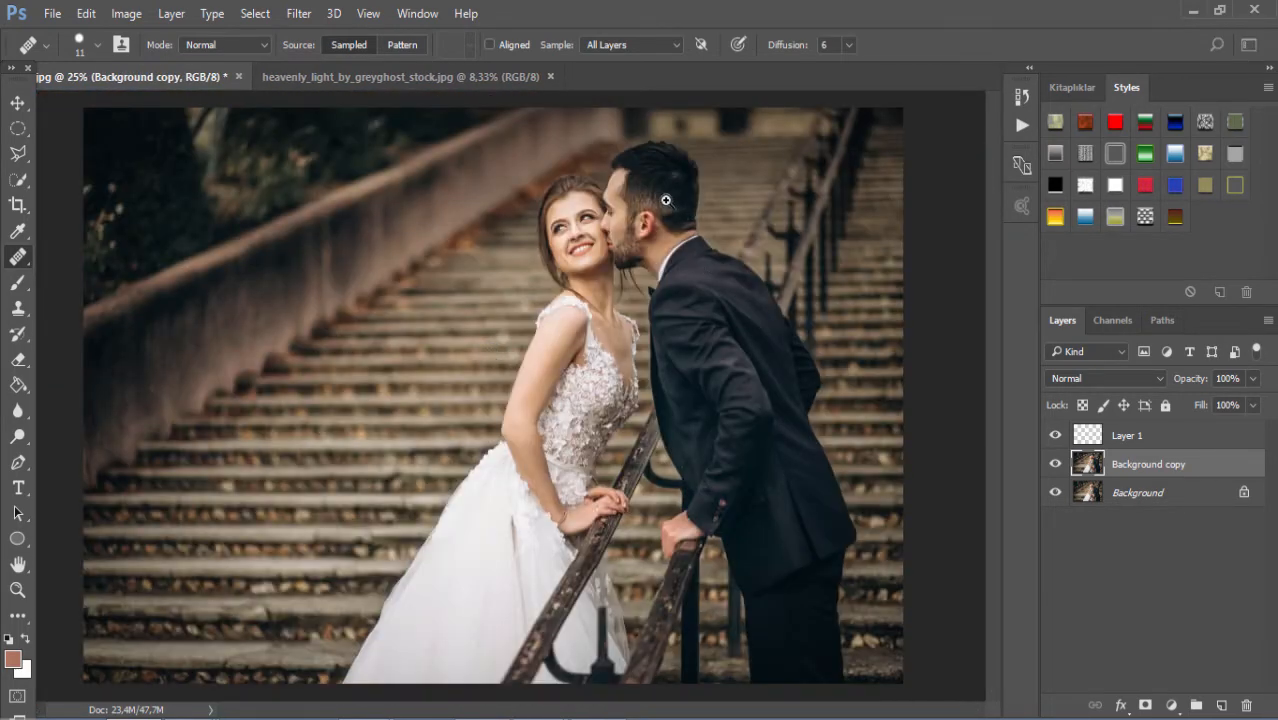
- Compare the couple's faces with the lip colour layer hidden and shown, and heal the dark mole on the groom's neck
scroll(665, 200, "up", 4)
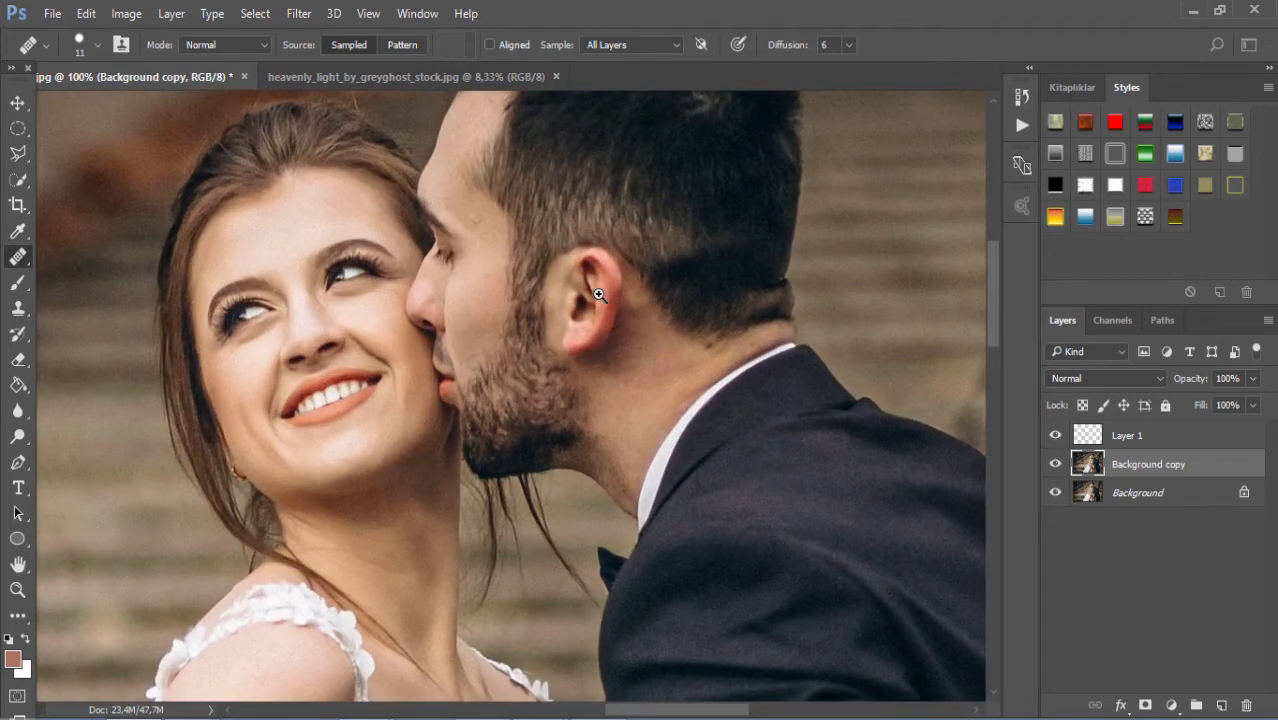
scroll(598, 295, "up", 1)
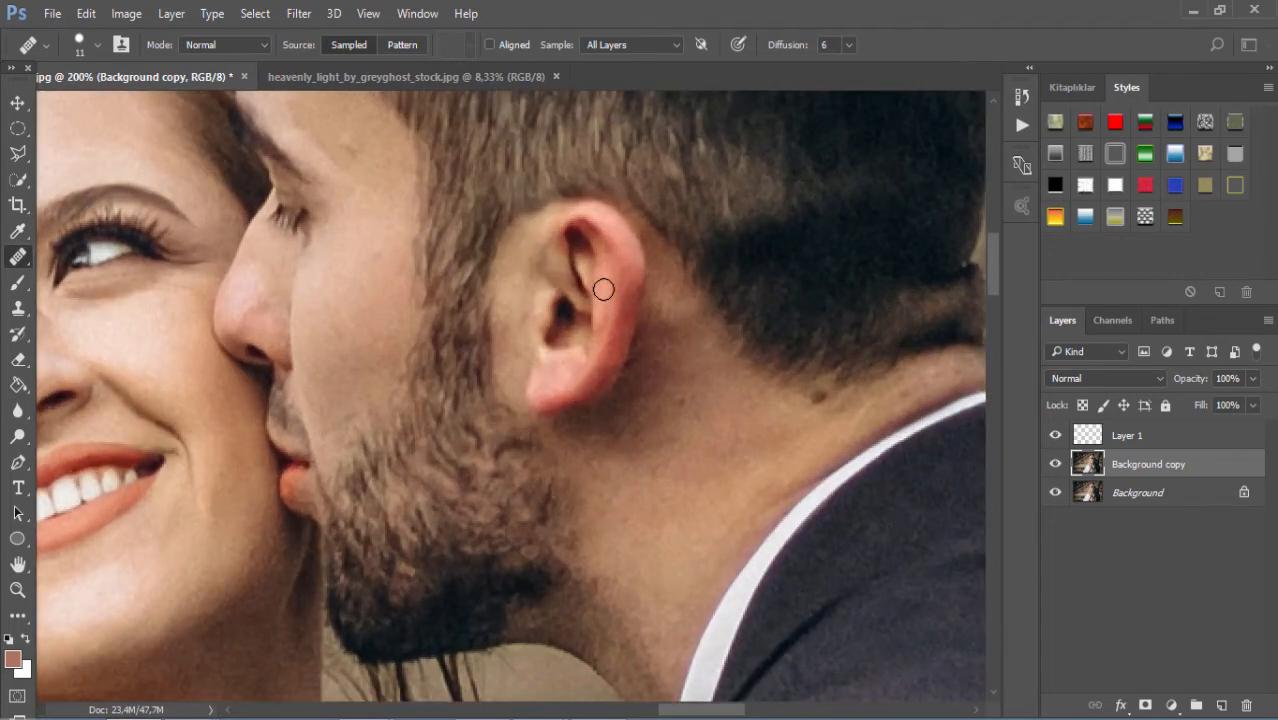
left_click(1055, 464)
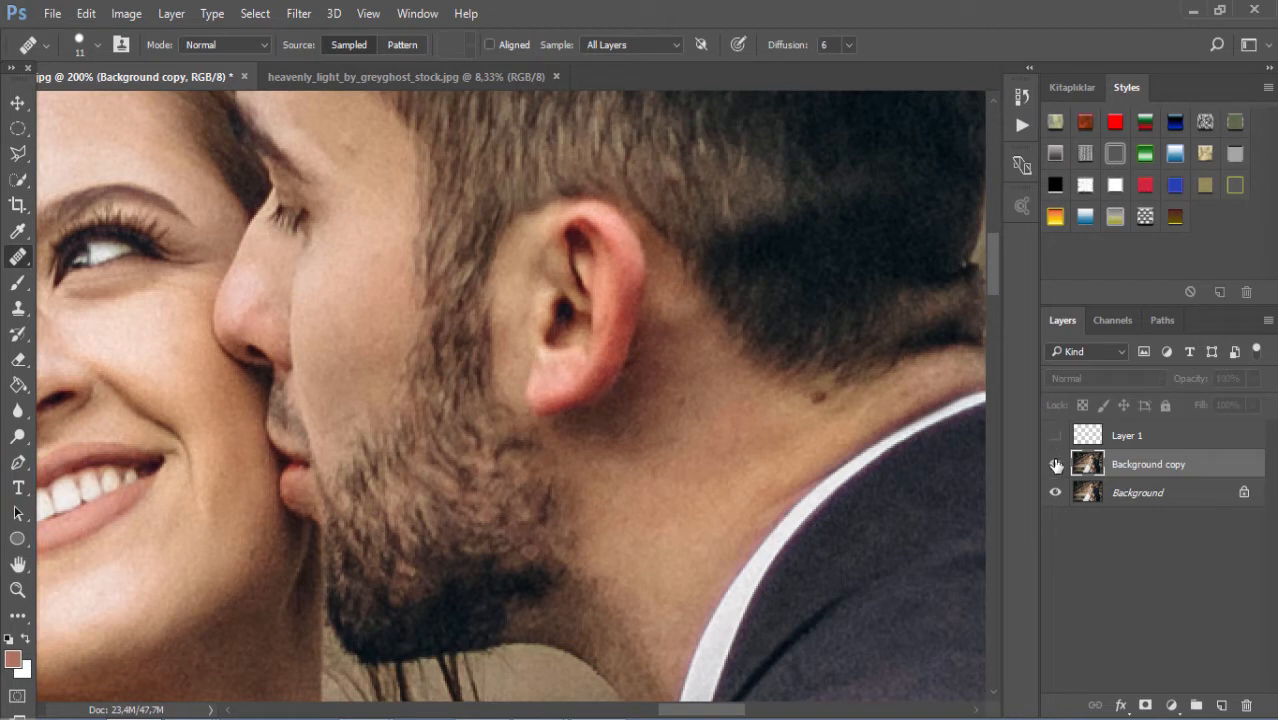
left_click(1055, 464)
left_click(1055, 435)
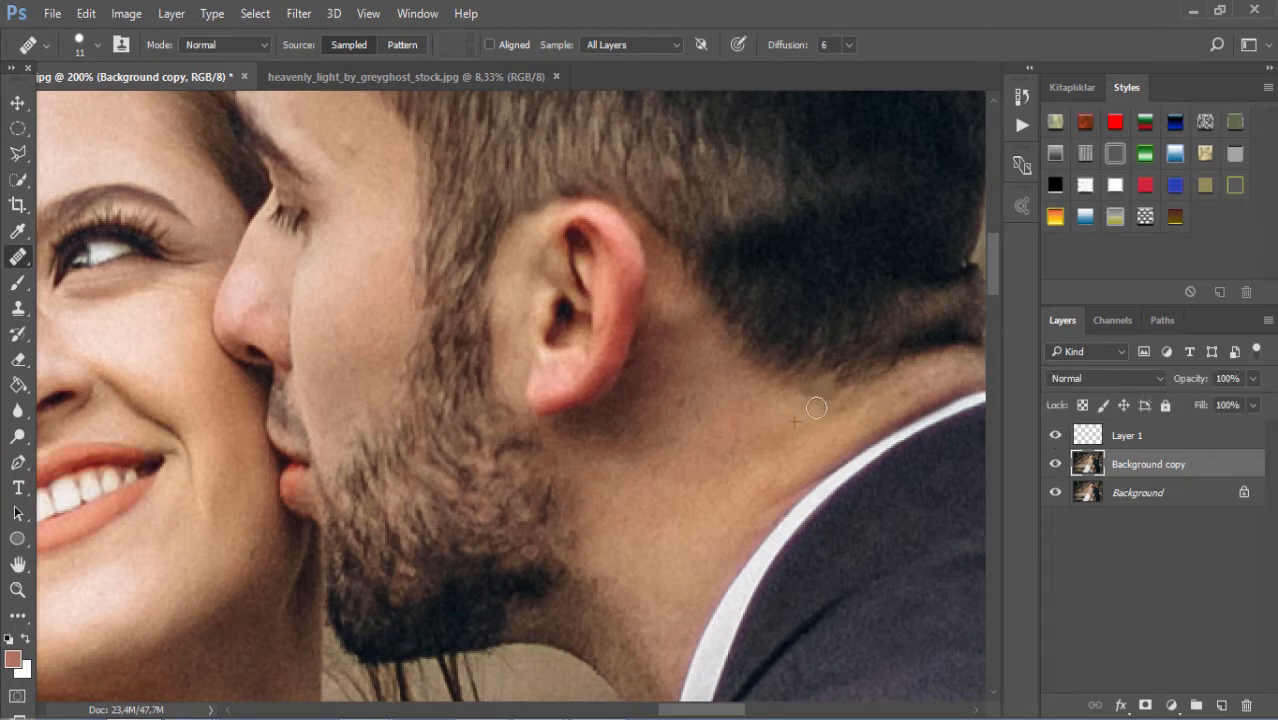
- Bring the heavenly_light_by_greyghost_stock.jpg image into the wedding photo directly above Background copy and set its blend mode to Screen
left_click(498, 391, "alt")
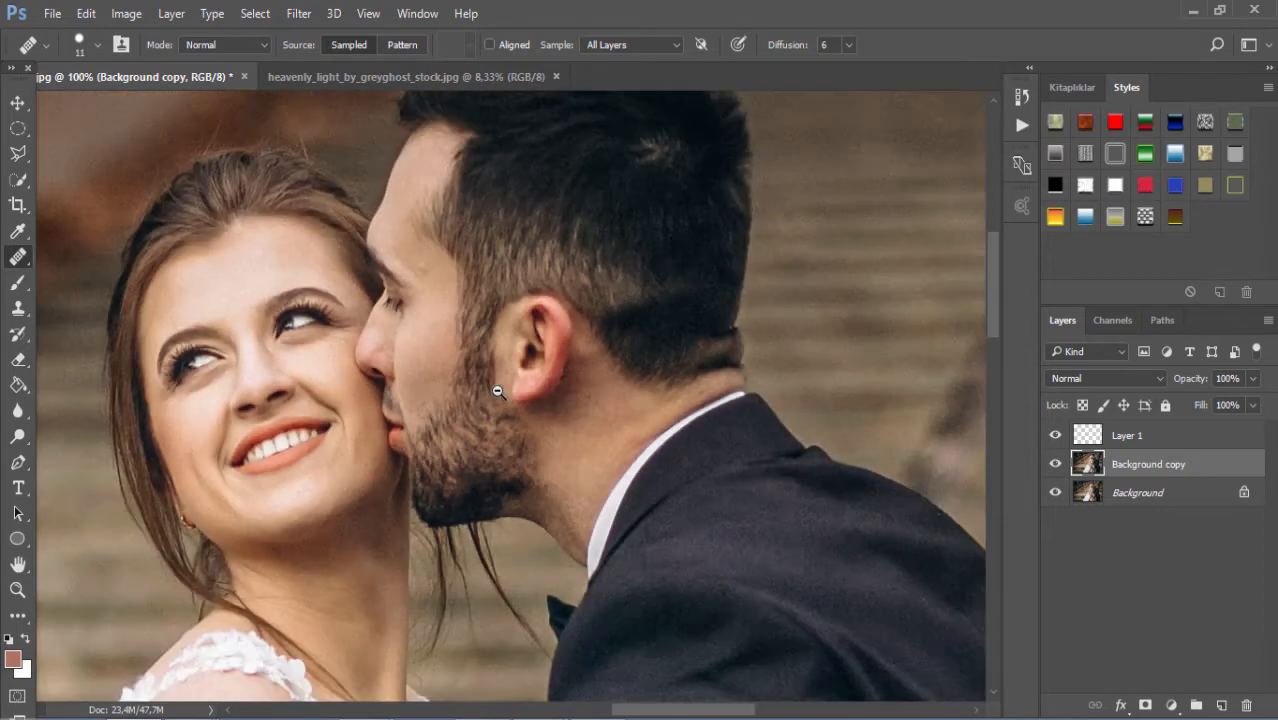
left_click(498, 391, "alt")
left_click(498, 391, "alt")
left_click(498, 391, "alt")
left_click(498, 391, "alt")
left_click(498, 392, "alt")
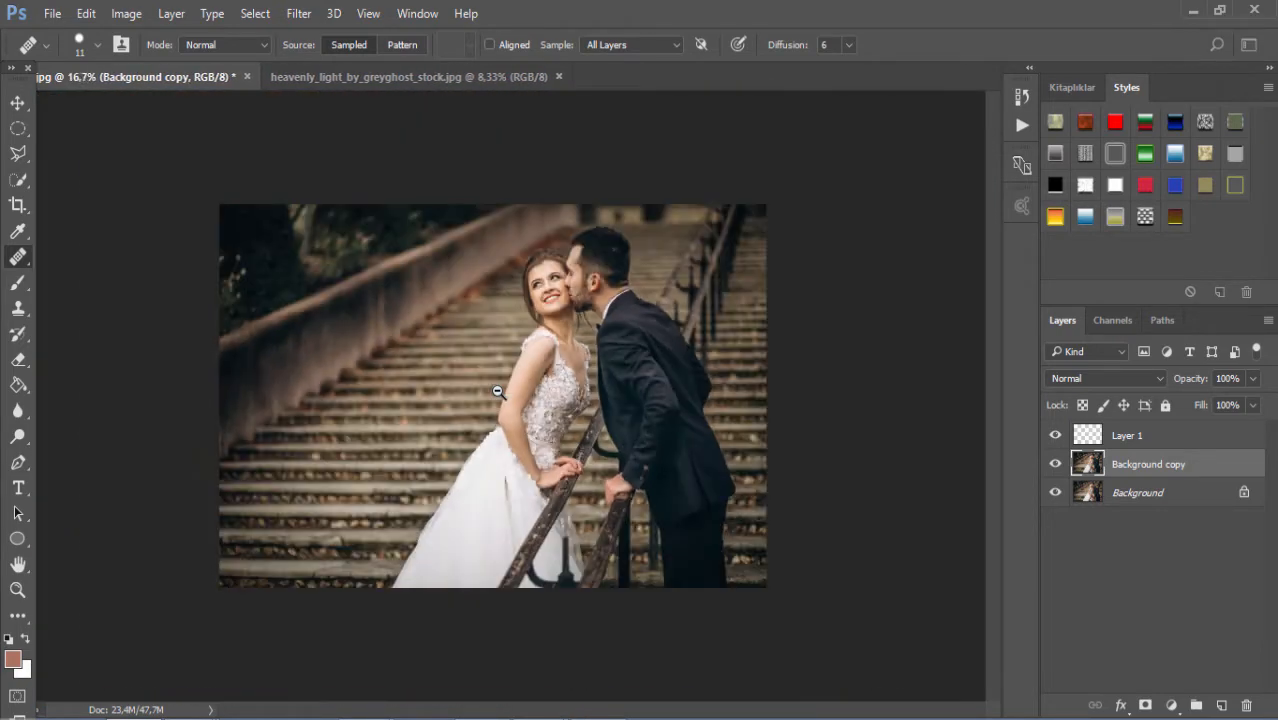
left_click(452, 84)
left_click_drag(1096, 437, 391, 264)
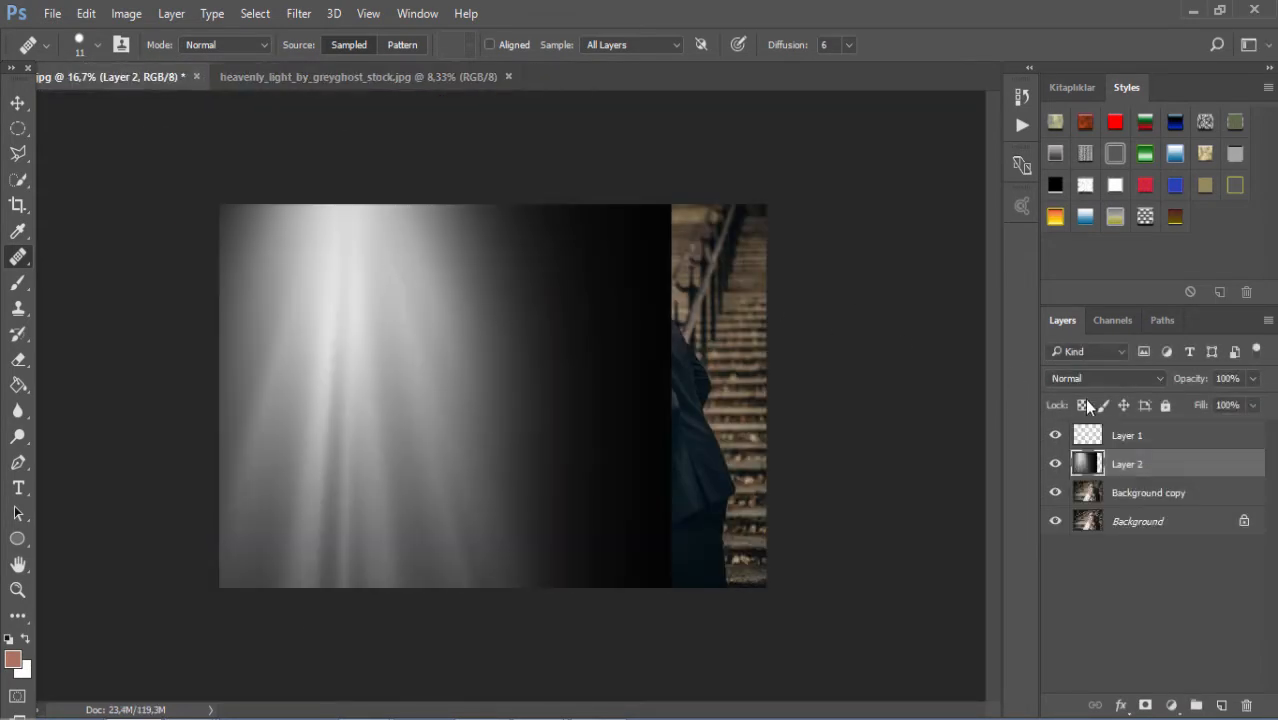
left_click(1100, 378)
left_click(1066, 127)
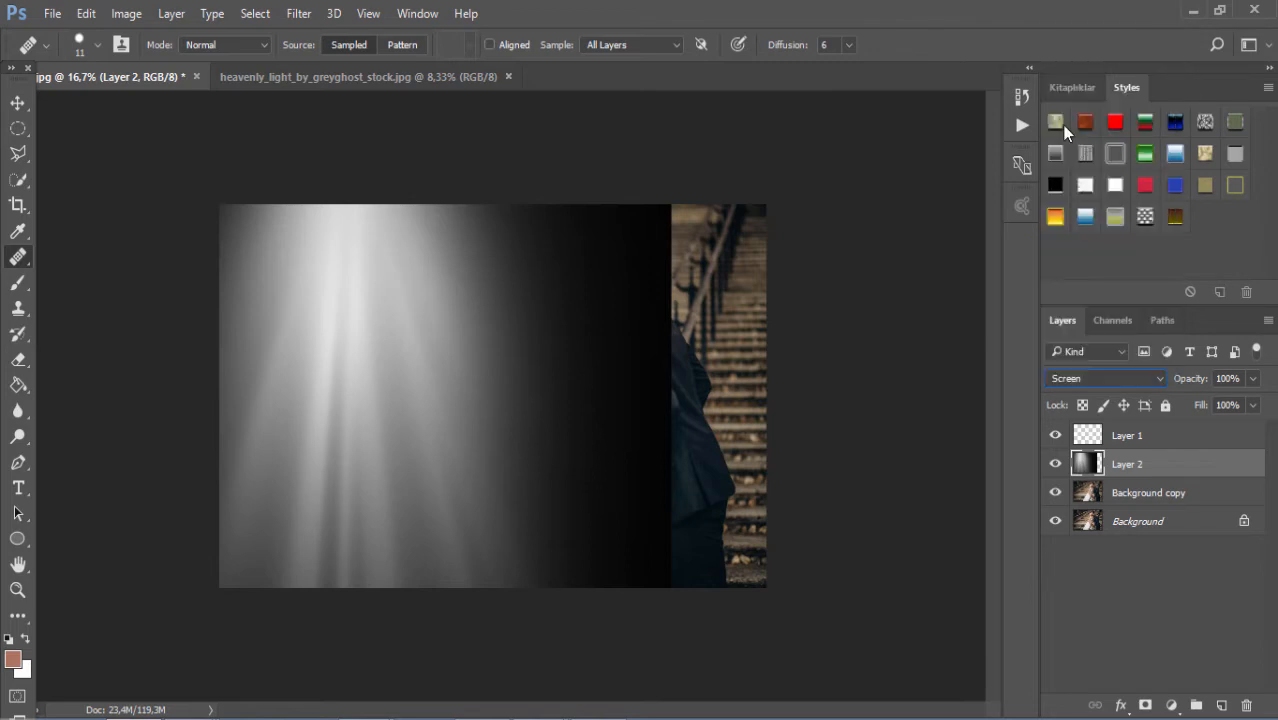
- Scale the light layer to about 67%, rotate it about -57° and position its rays to shine from the photo's upper-left corner
left_click(17, 102)
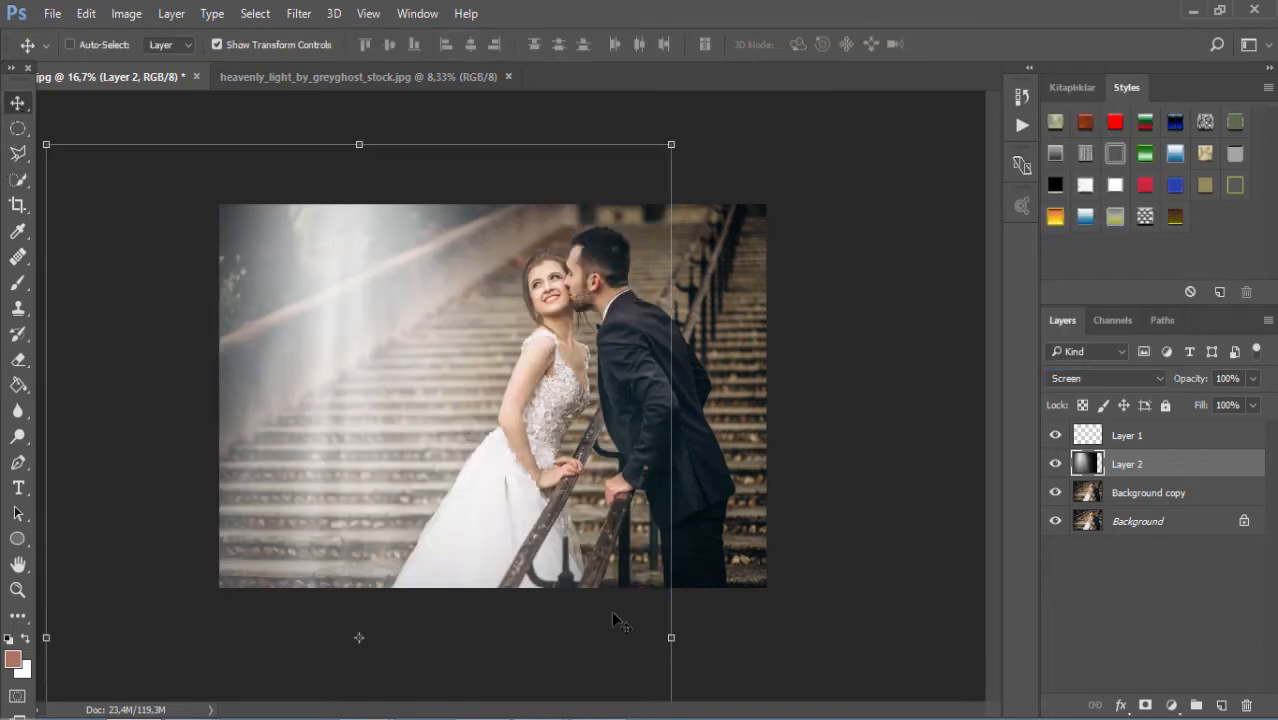
left_click(673, 144)
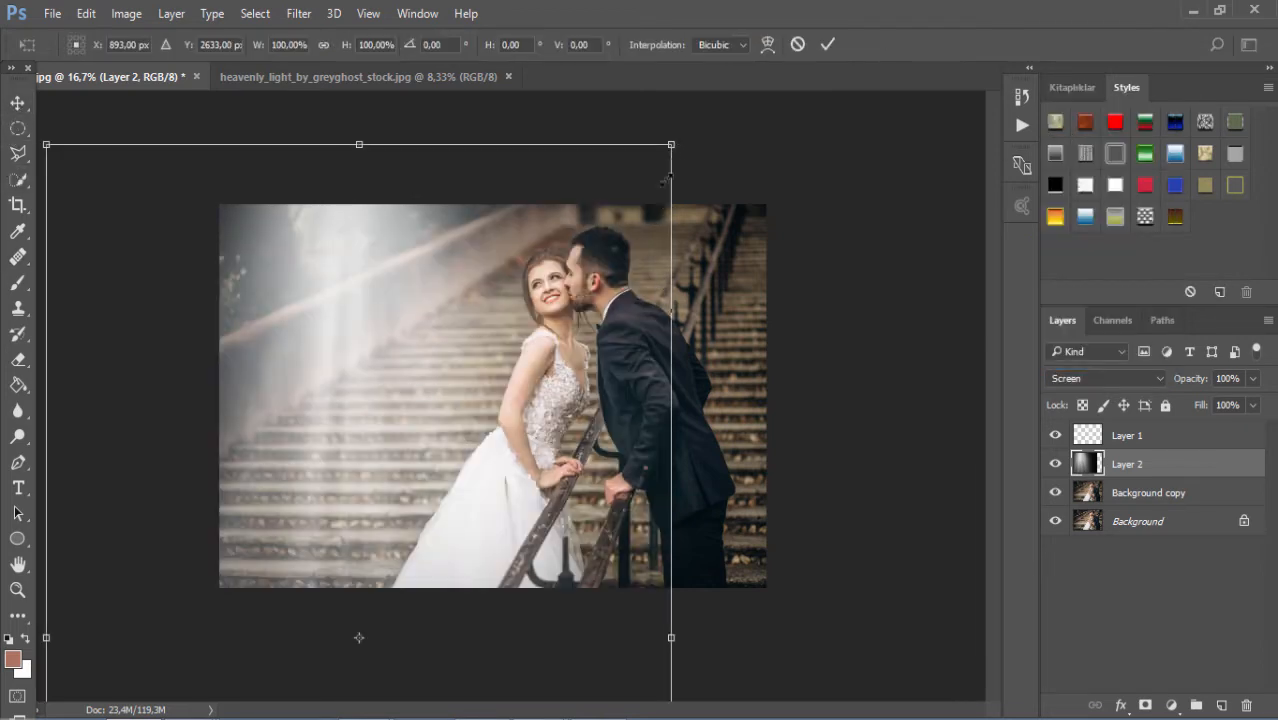
left_click_drag(671, 146, 465, 469)
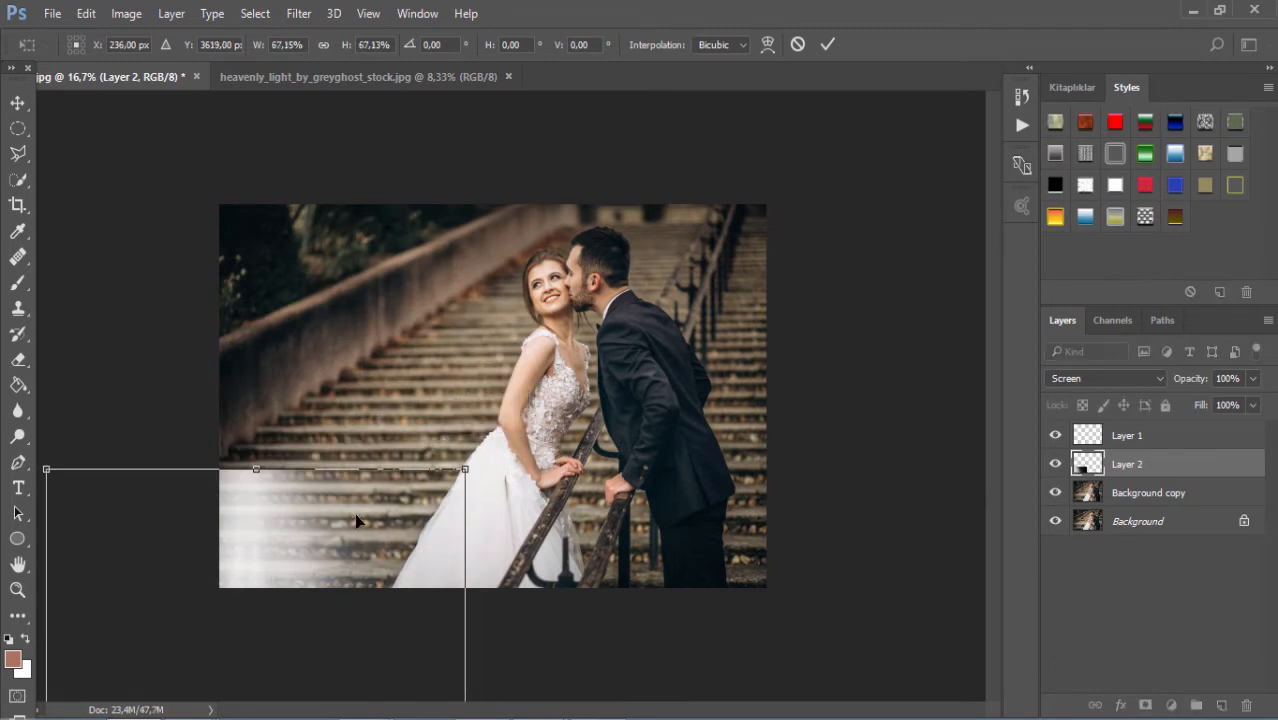
left_click_drag(356, 520, 424, 217)
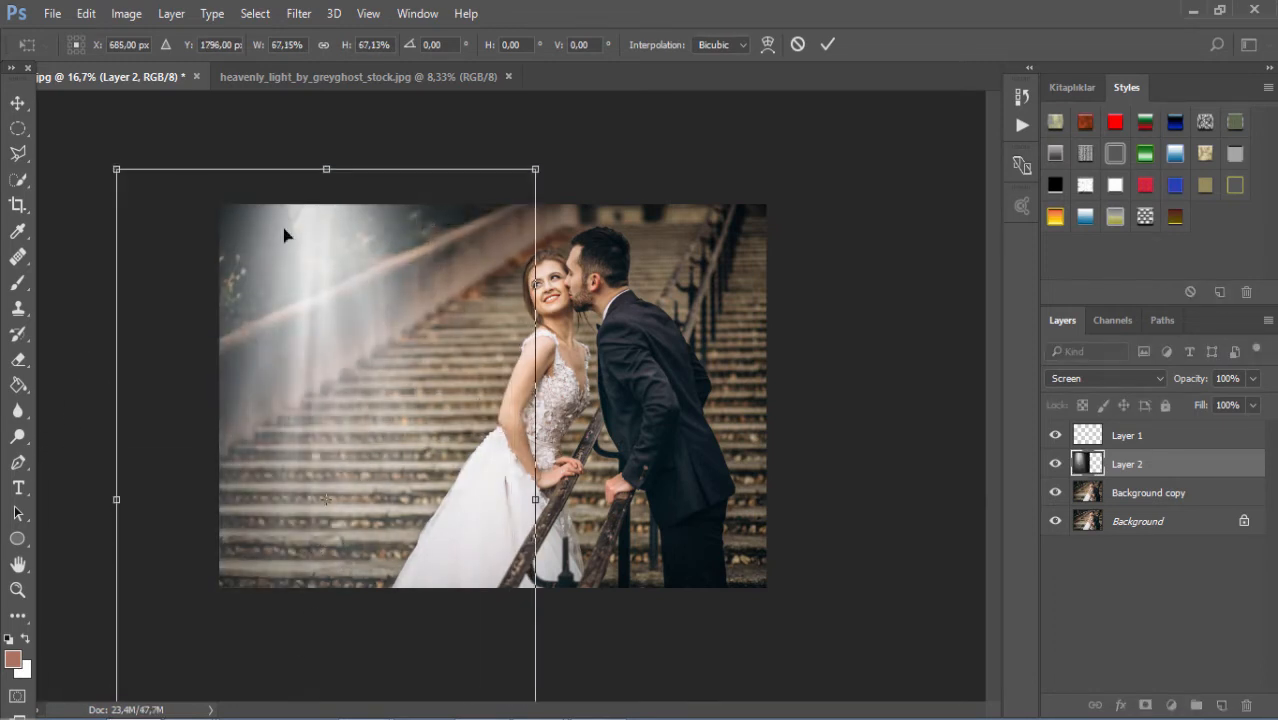
left_click_drag(93, 137, 48, 505)
left_click_drag(280, 443, 446, 298)
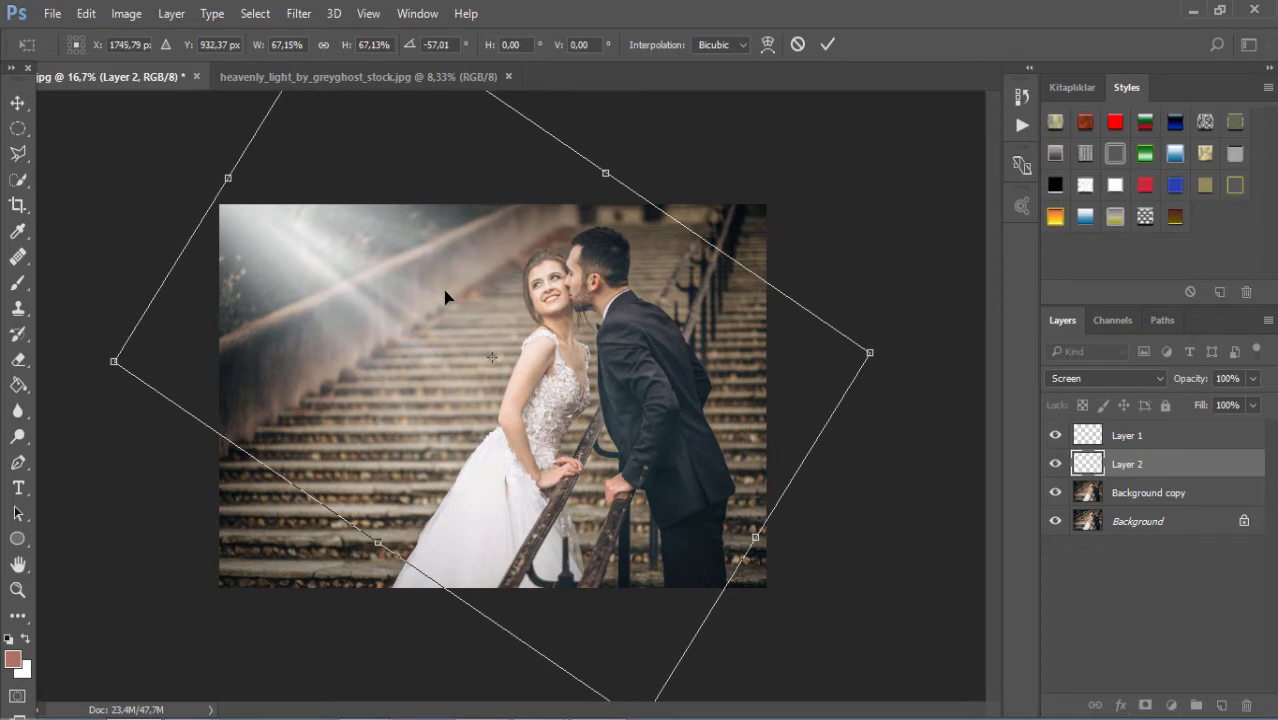
left_click(828, 44)
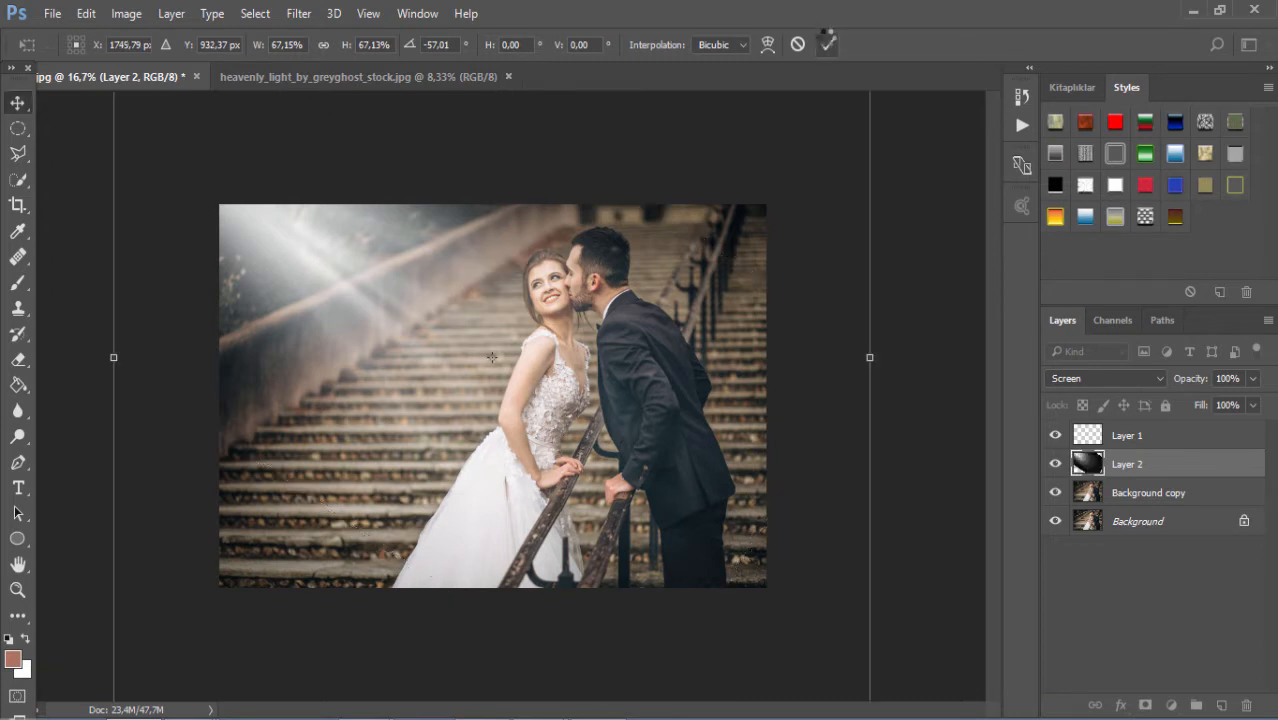
- Apply a Gaussian Blur with an 18 pixel radius to the light layer
left_click(313, 17)
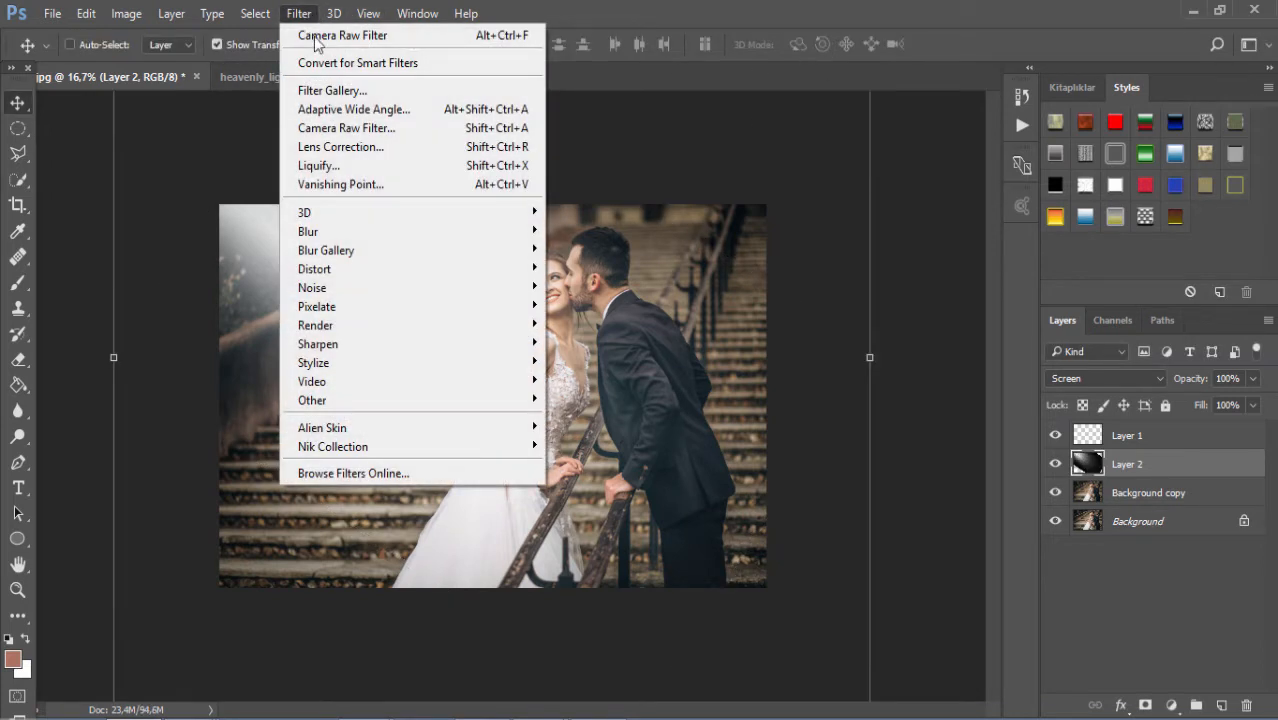
mouse_move(379, 233)
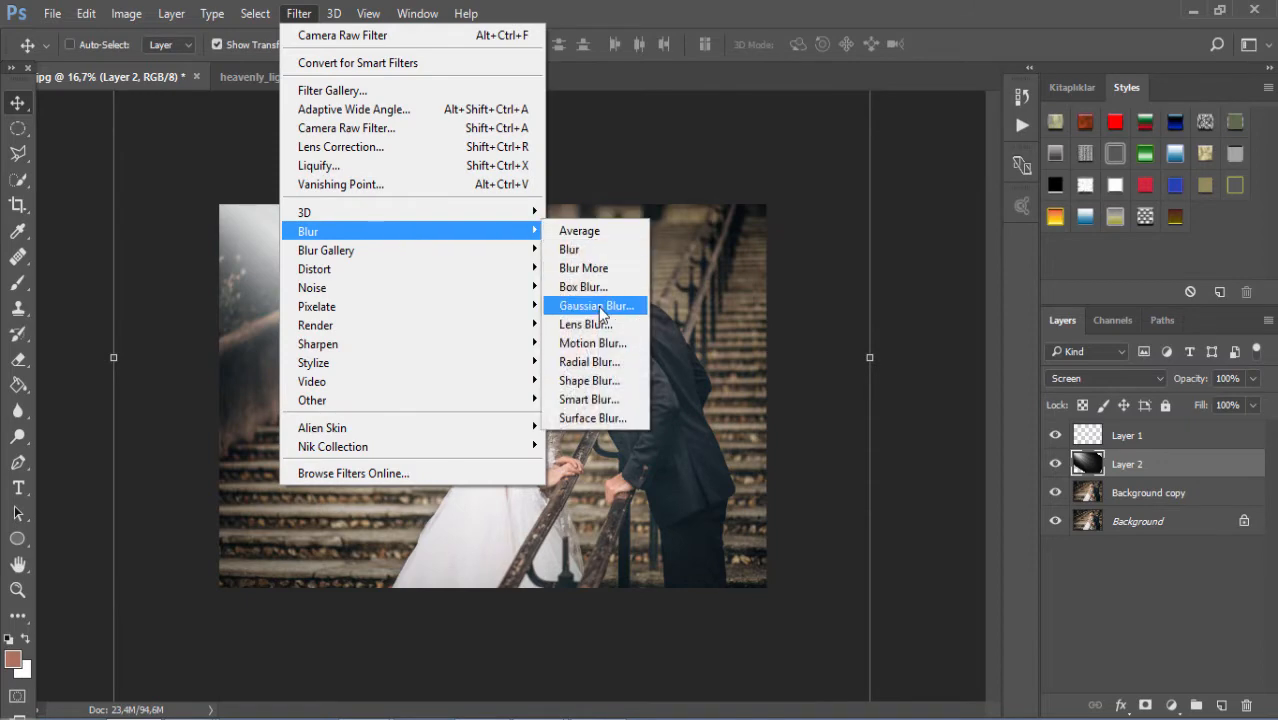
left_click(596, 305)
left_click(385, 297)
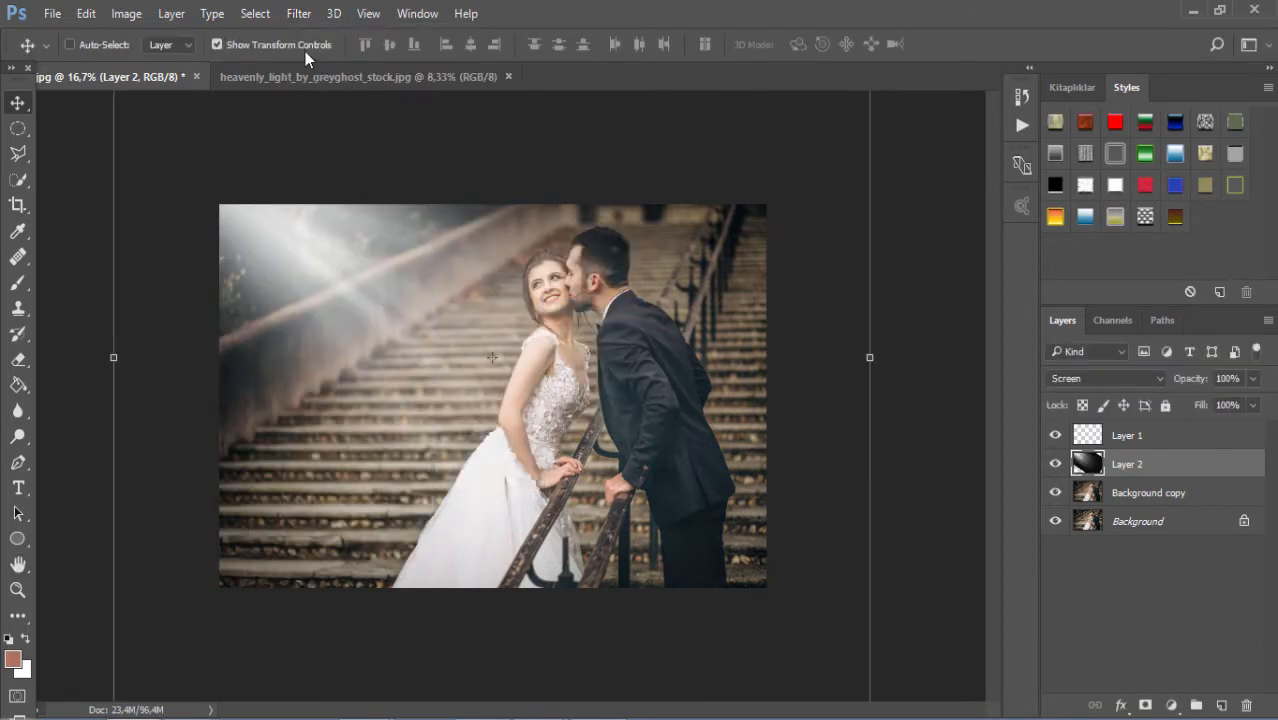
- Soften the light layer further with a second Gaussian Blur at a radius of 78.4 pixels
left_click(255, 13)
mouse_move(210, 15)
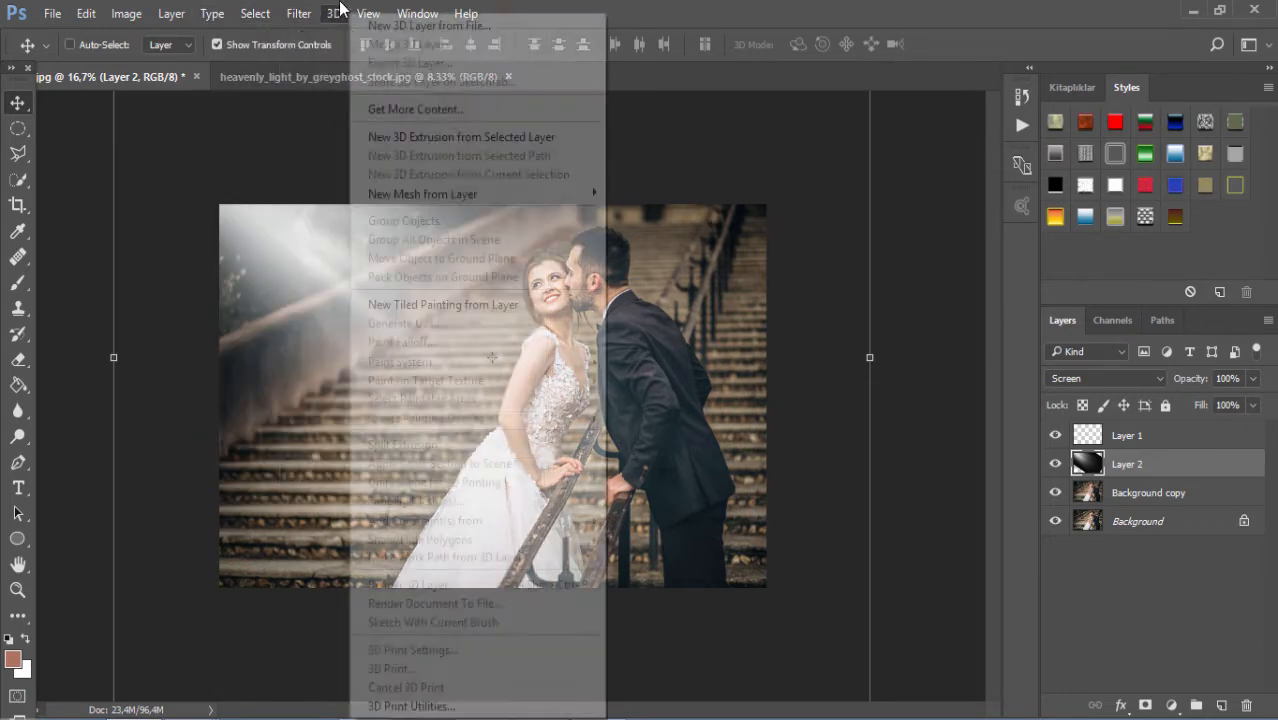
mouse_move(299, 14)
mouse_move(350, 231)
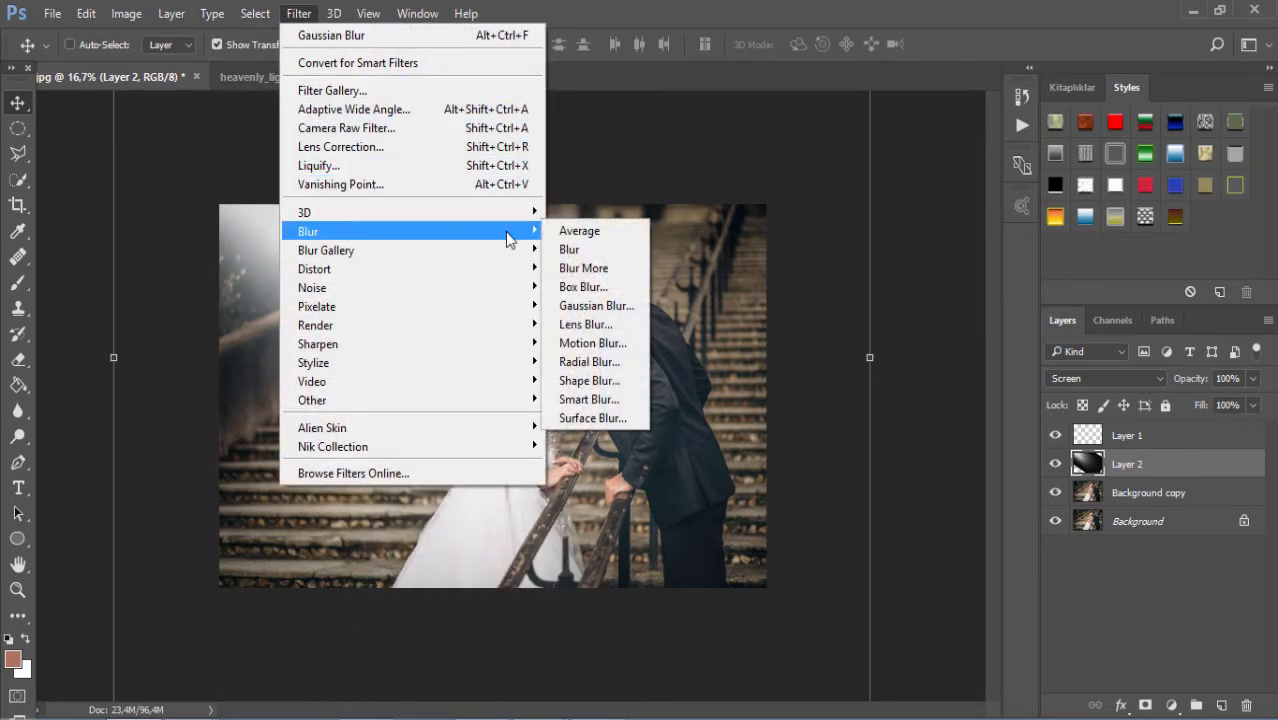
left_click(575, 306)
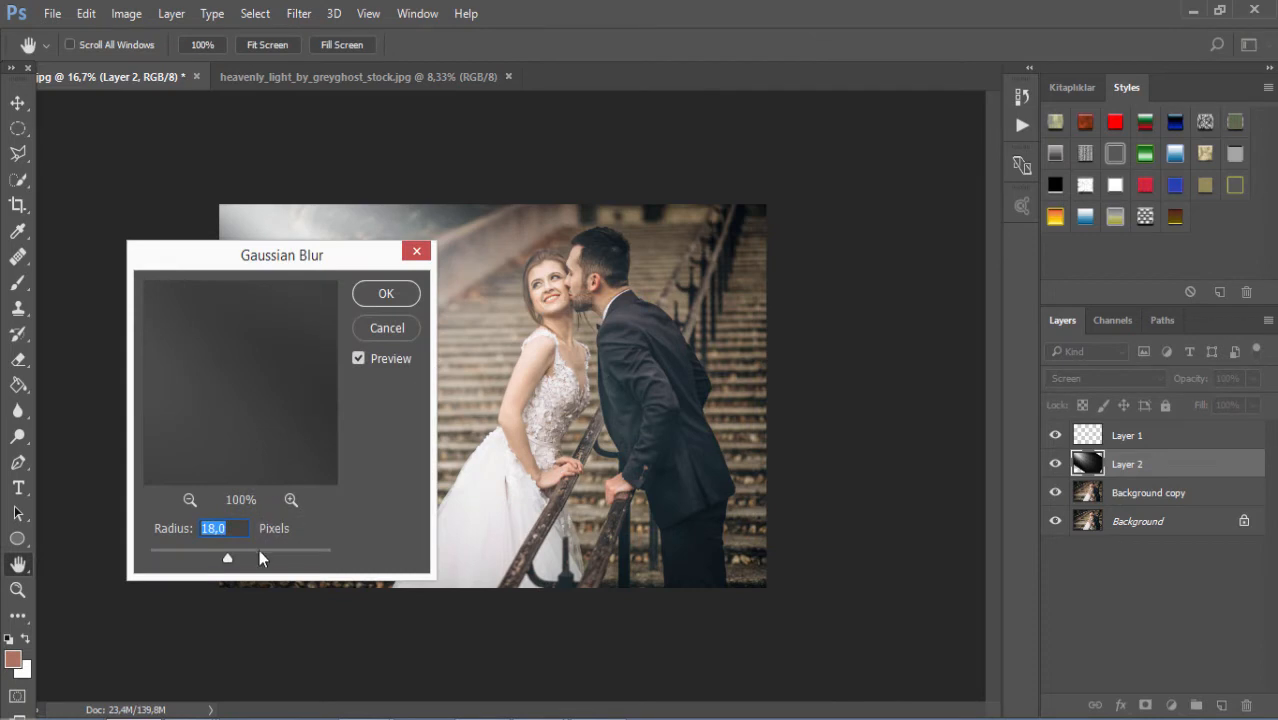
left_click_drag(330, 263, 744, 318)
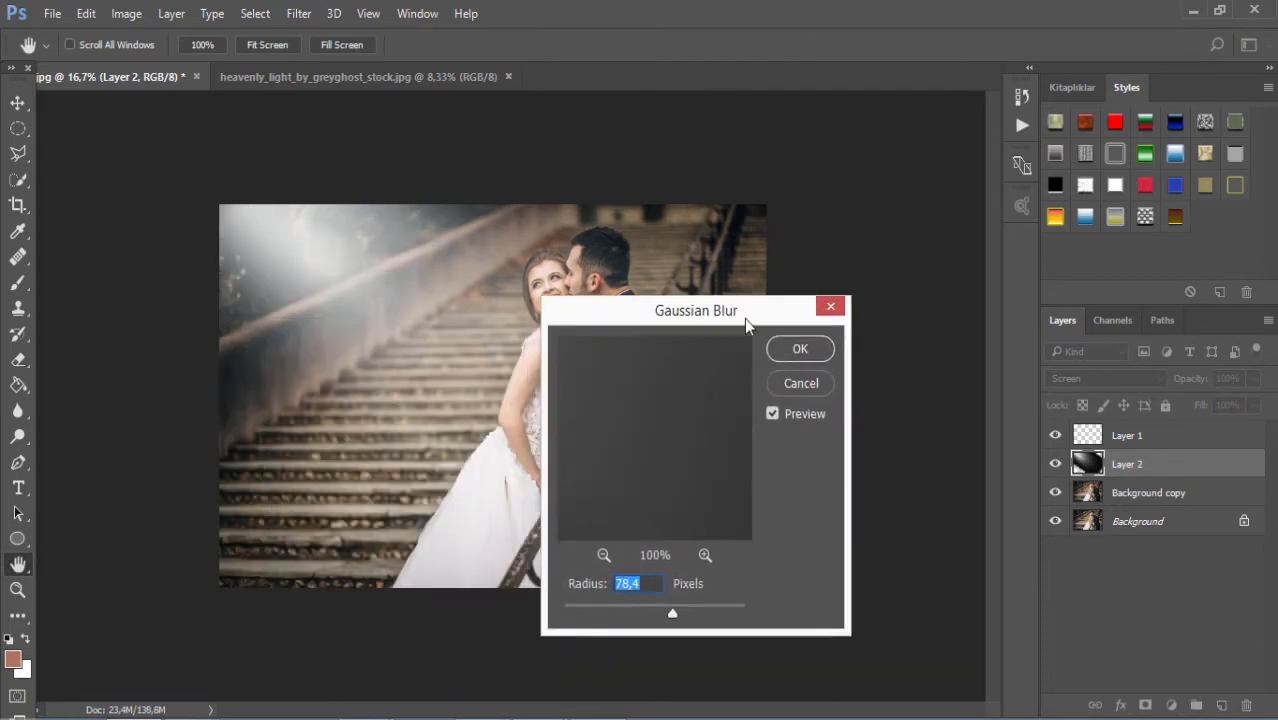
left_click(781, 349)
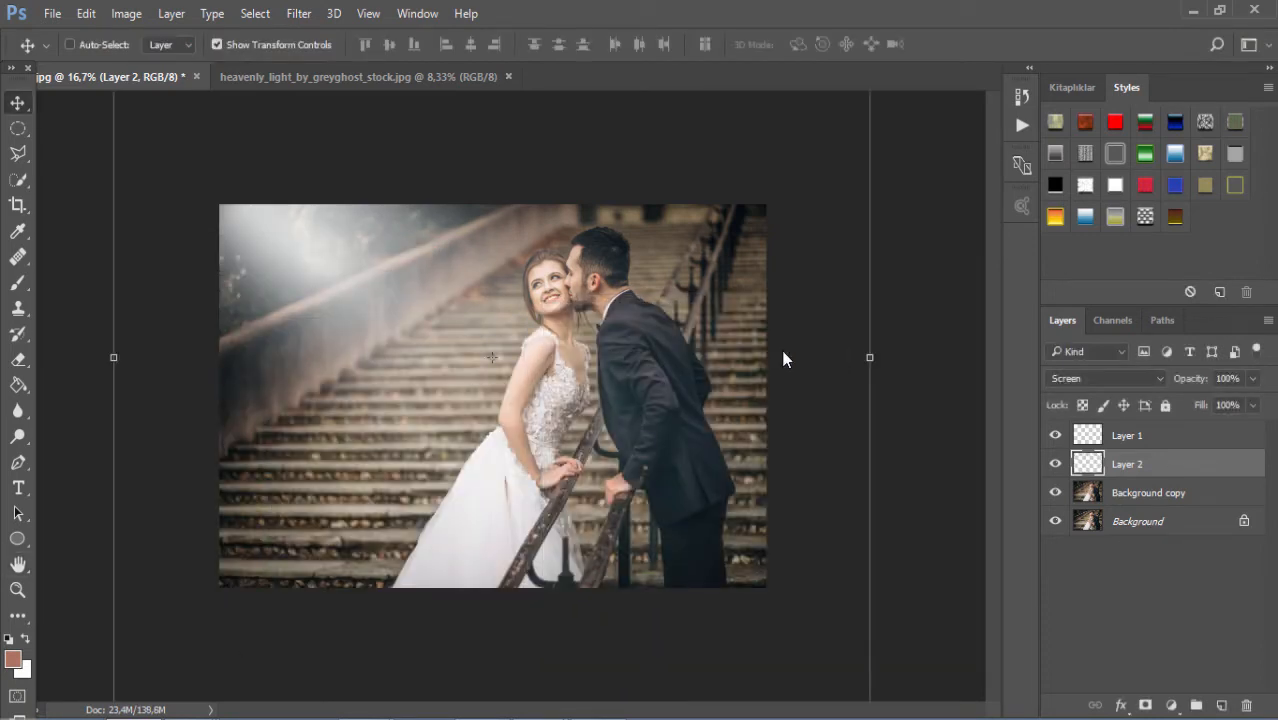
- Lower the light layer's opacity to 80% and move the lip colour layer directly beneath it
left_click(1255, 378)
left_click_drag(1233, 397, 1230, 398)
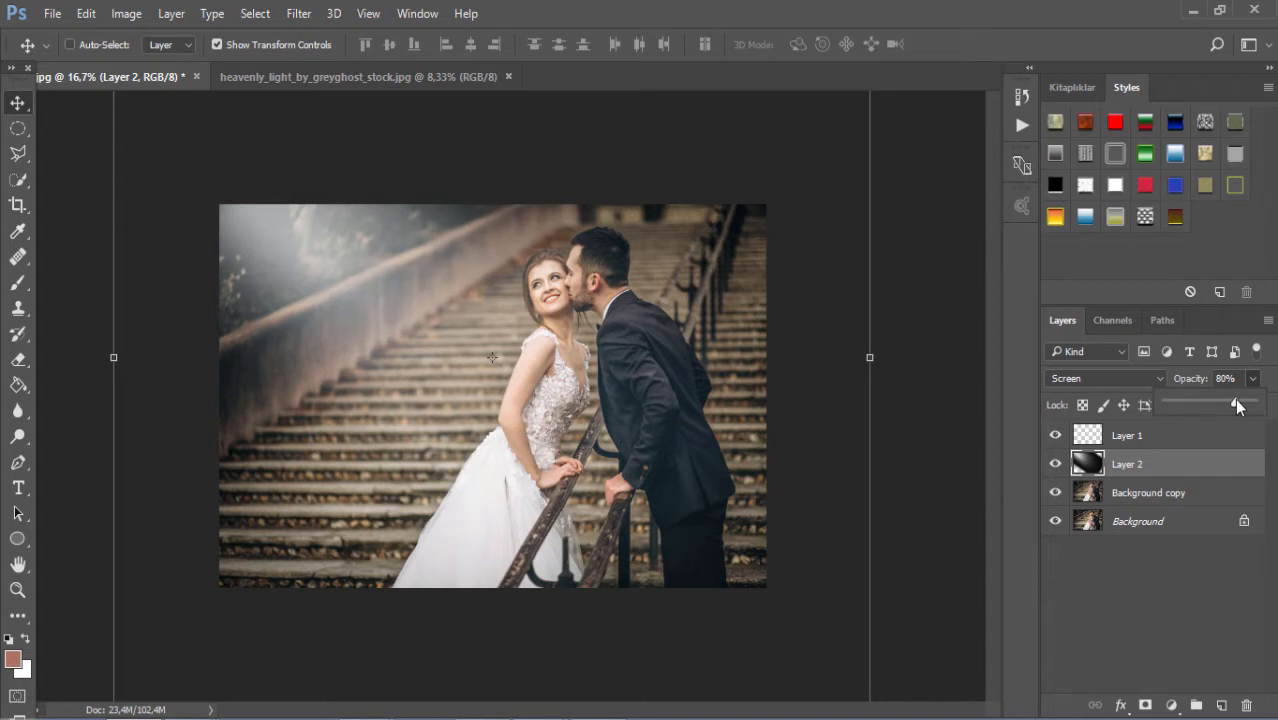
left_click(1160, 510)
left_click(1155, 497)
left_click(1147, 441)
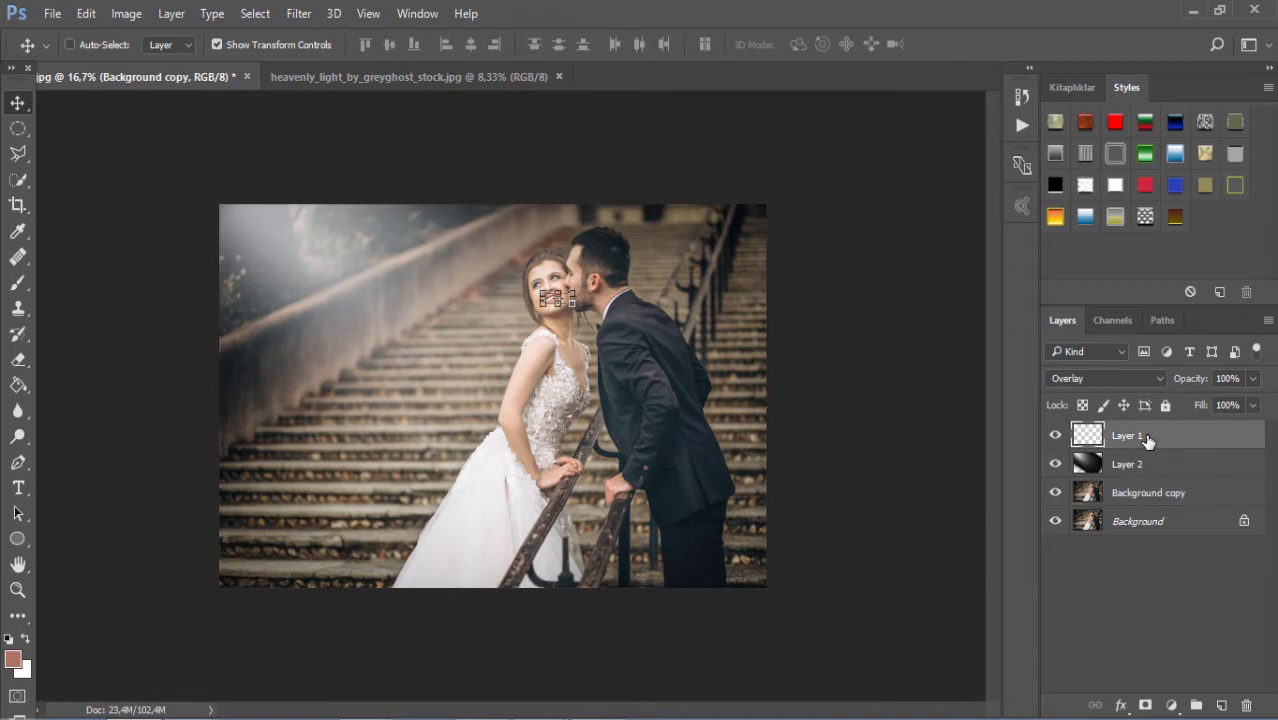
left_click_drag(1148, 444, 1157, 474)
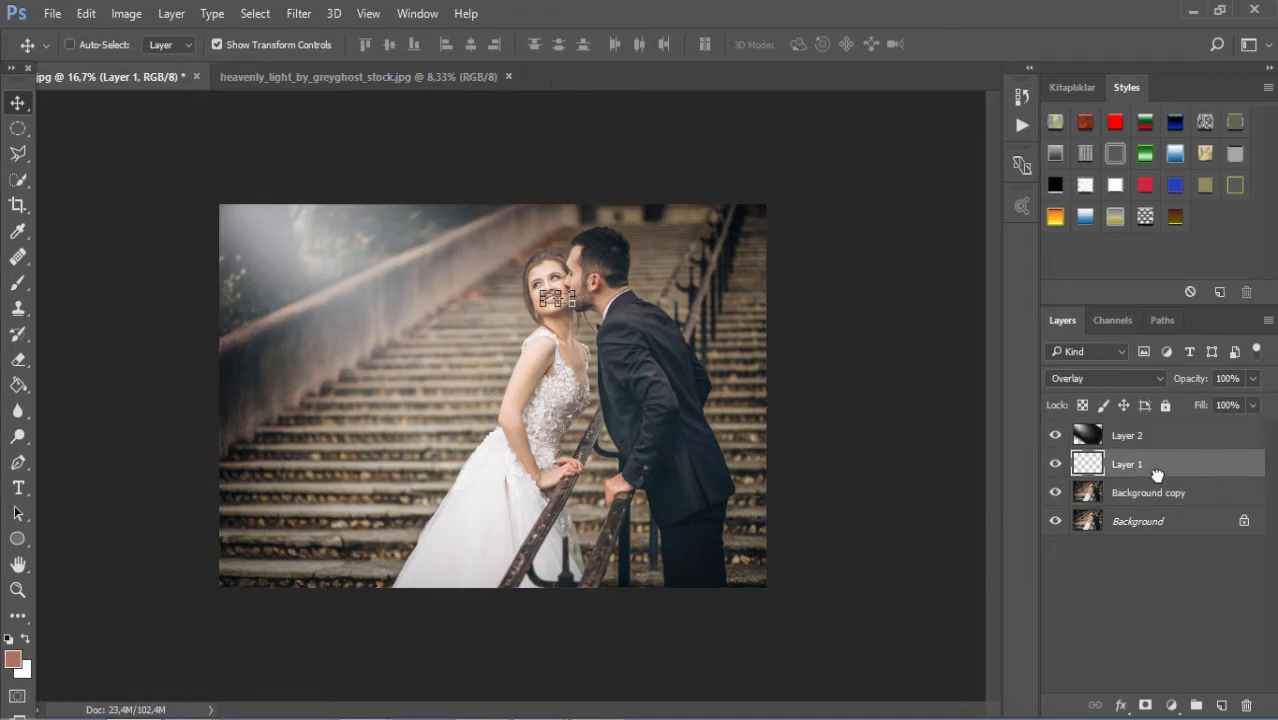
- Add a Color Lookup adjustment layer above the lip colour layer with the HorrorBlue.3DL 3D LUT
left_click(18, 134)
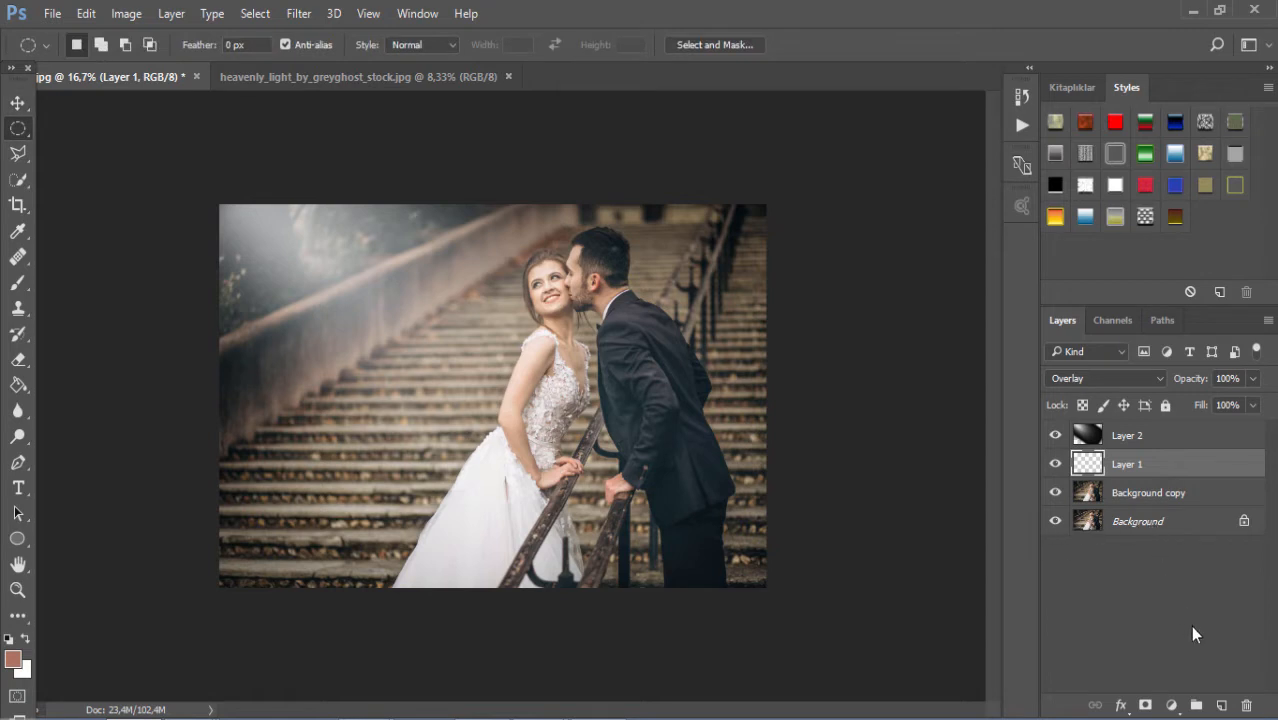
left_click(1172, 706)
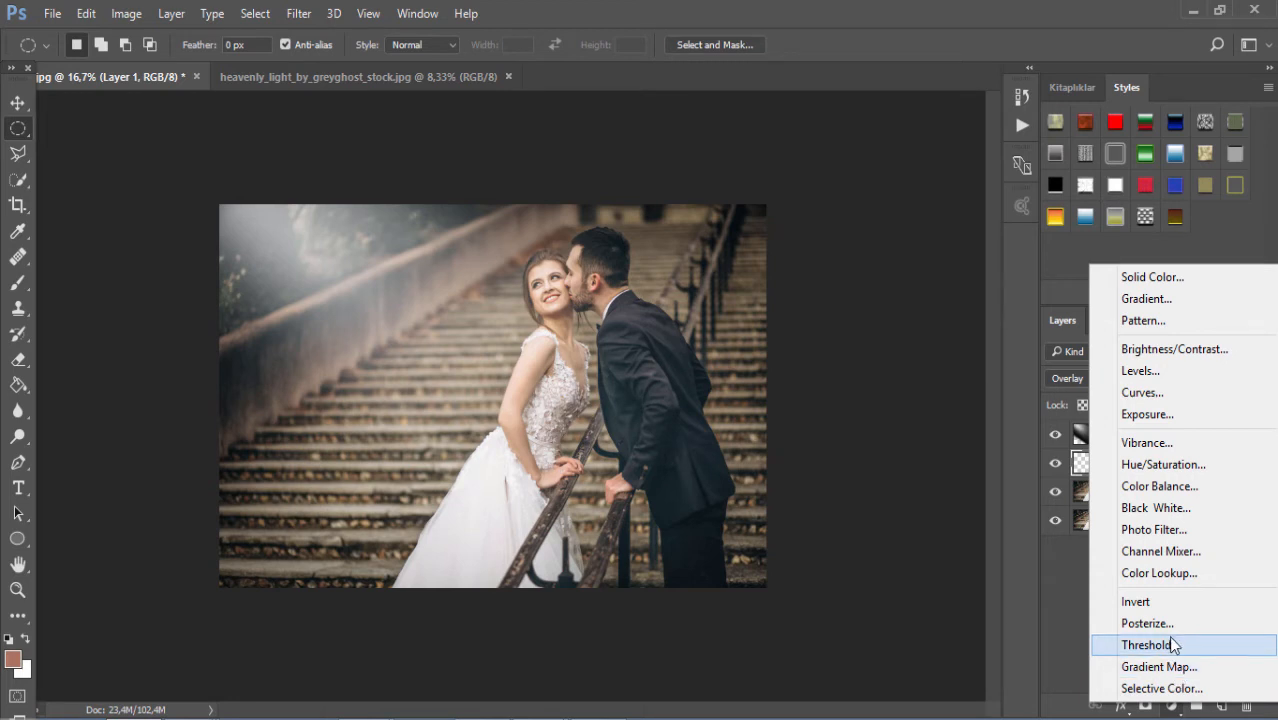
left_click(1155, 574)
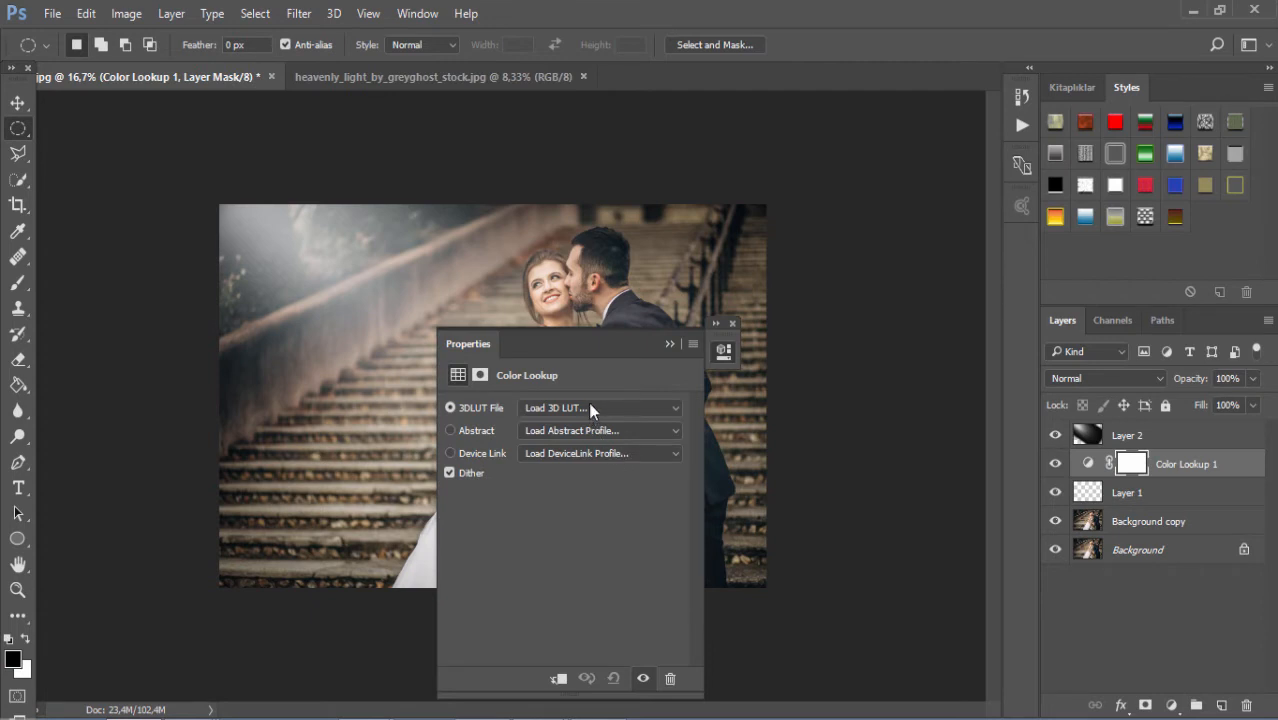
left_click(590, 409)
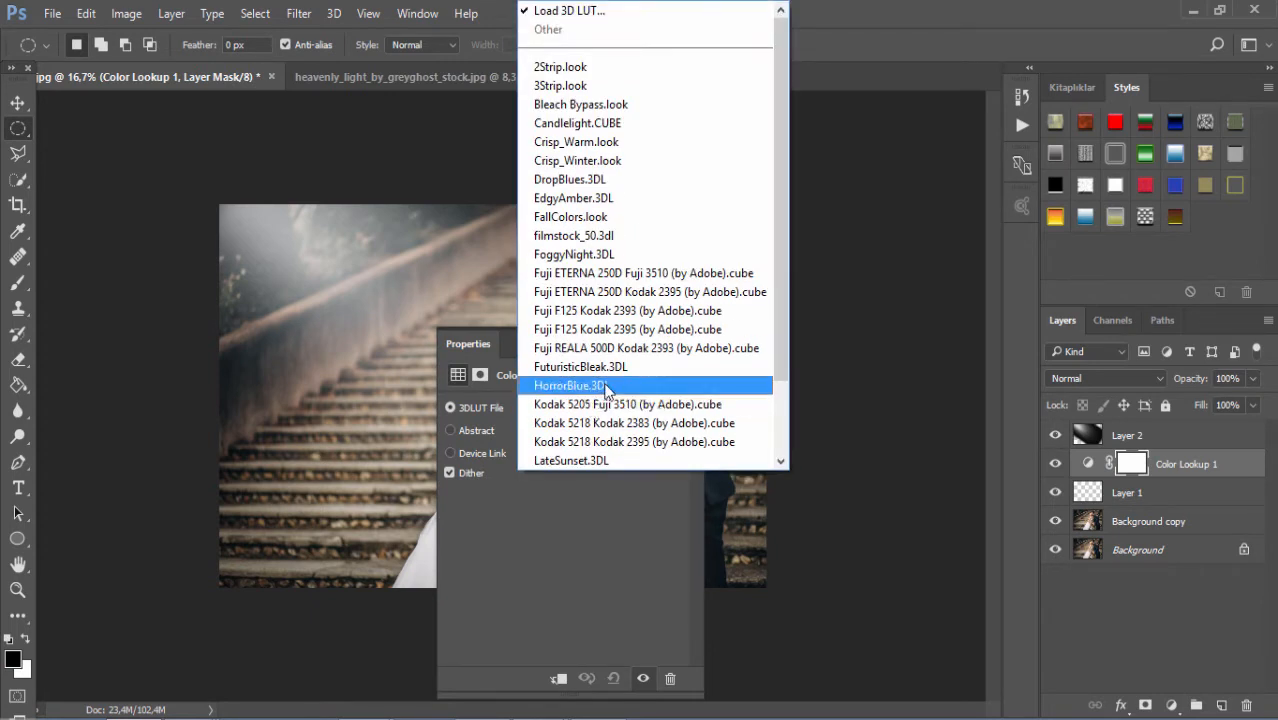
left_click(612, 386)
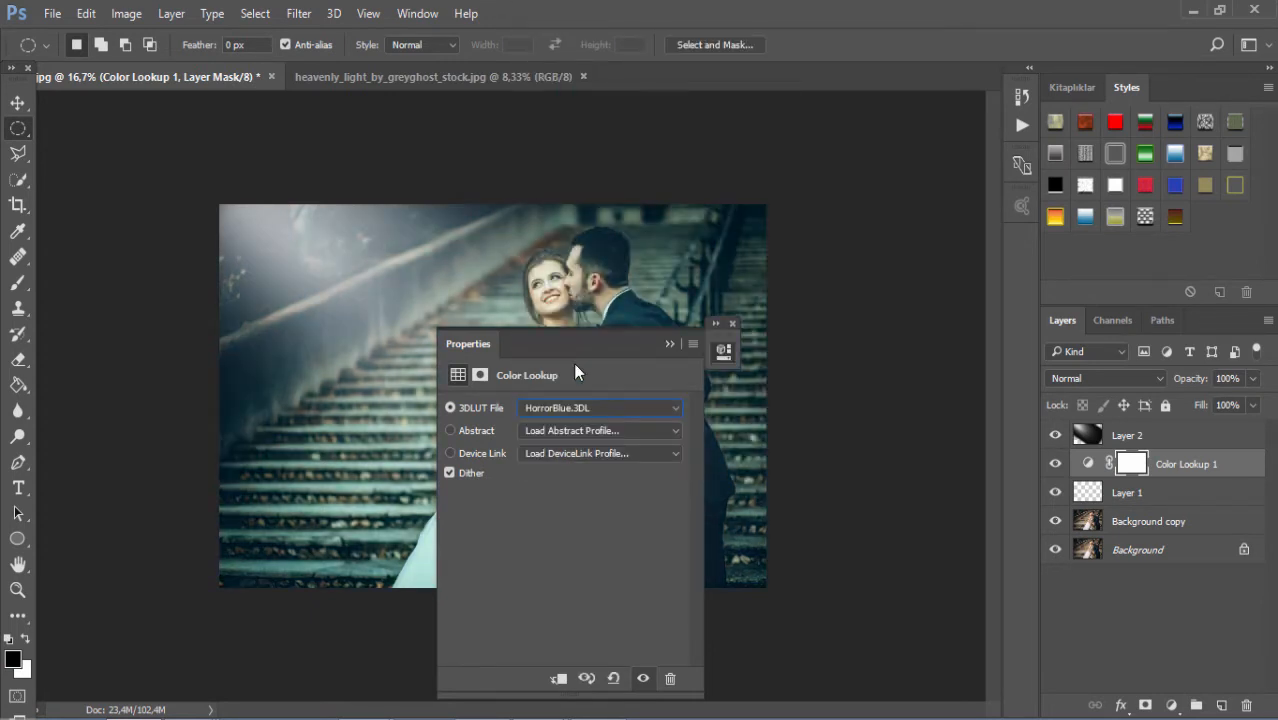
- Lower the Color Lookup adjustment layer's opacity to 98%
left_click(665, 343)
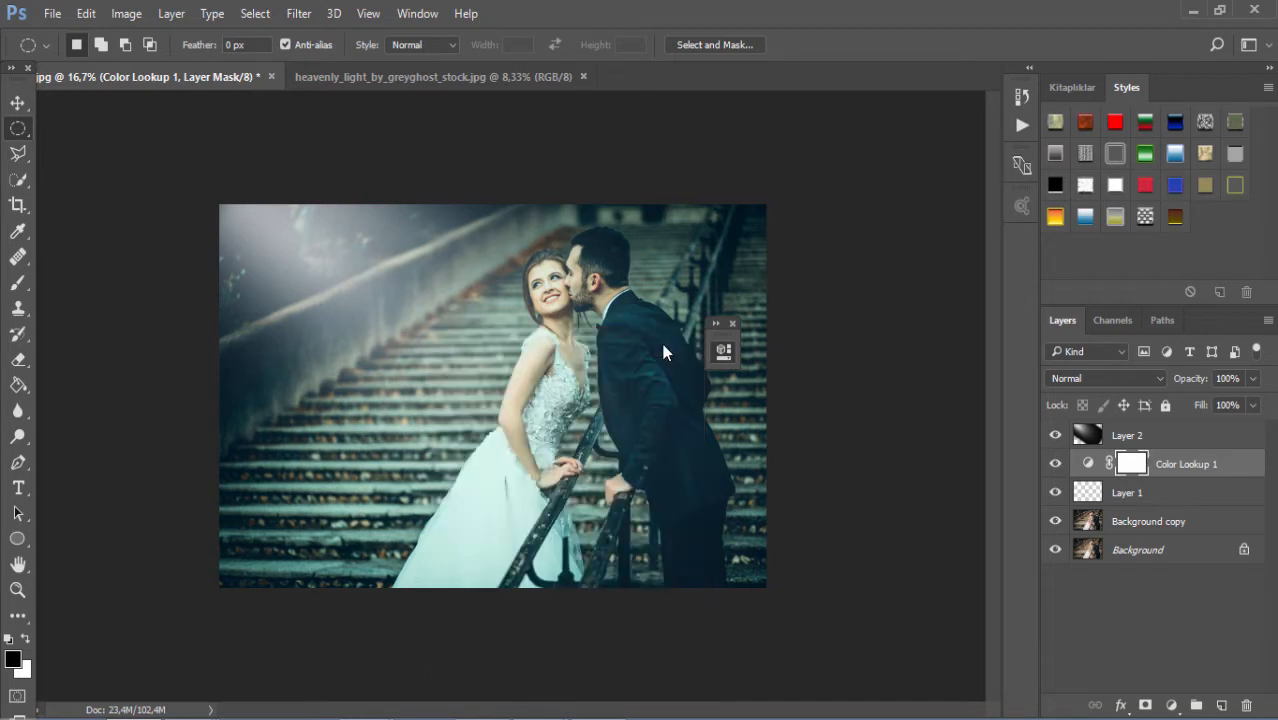
left_click(731, 324)
left_click(1252, 378)
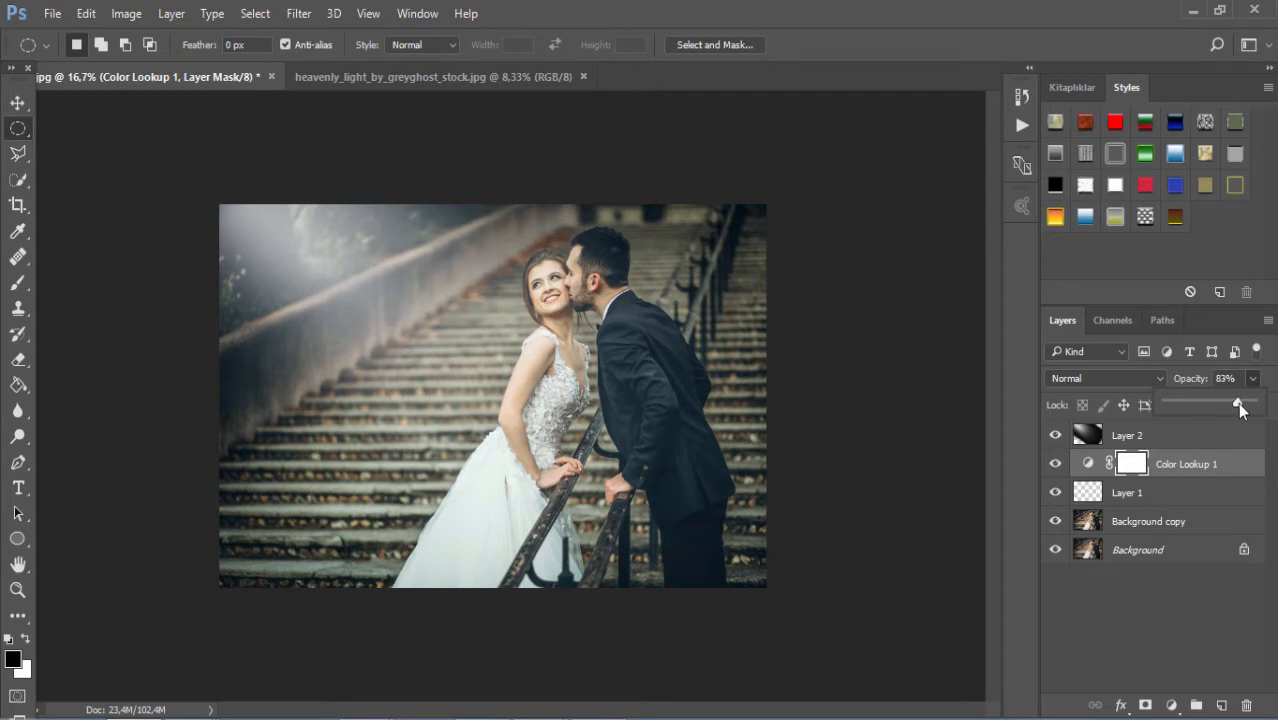
left_click_drag(1237, 402, 1251, 405)
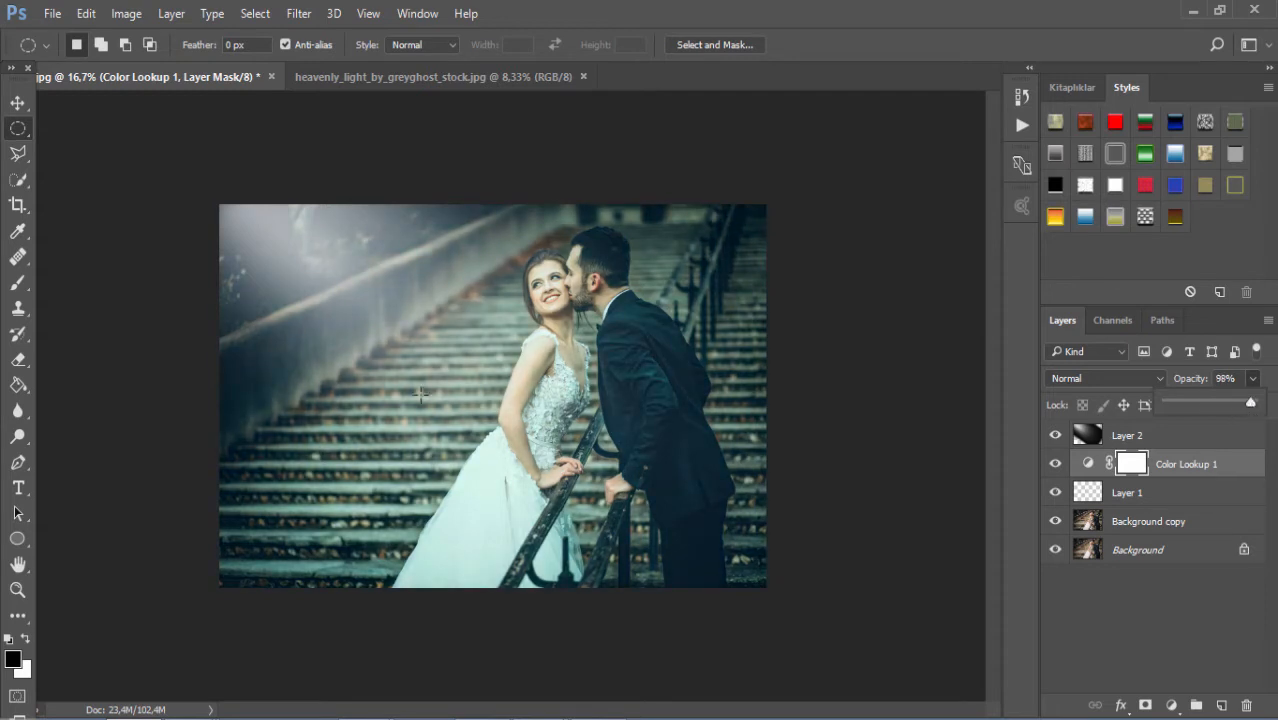
- Try painting black over both faces on the Color Lookup mask with a 73 px soft brush at 75% opacity
left_click(18, 283)
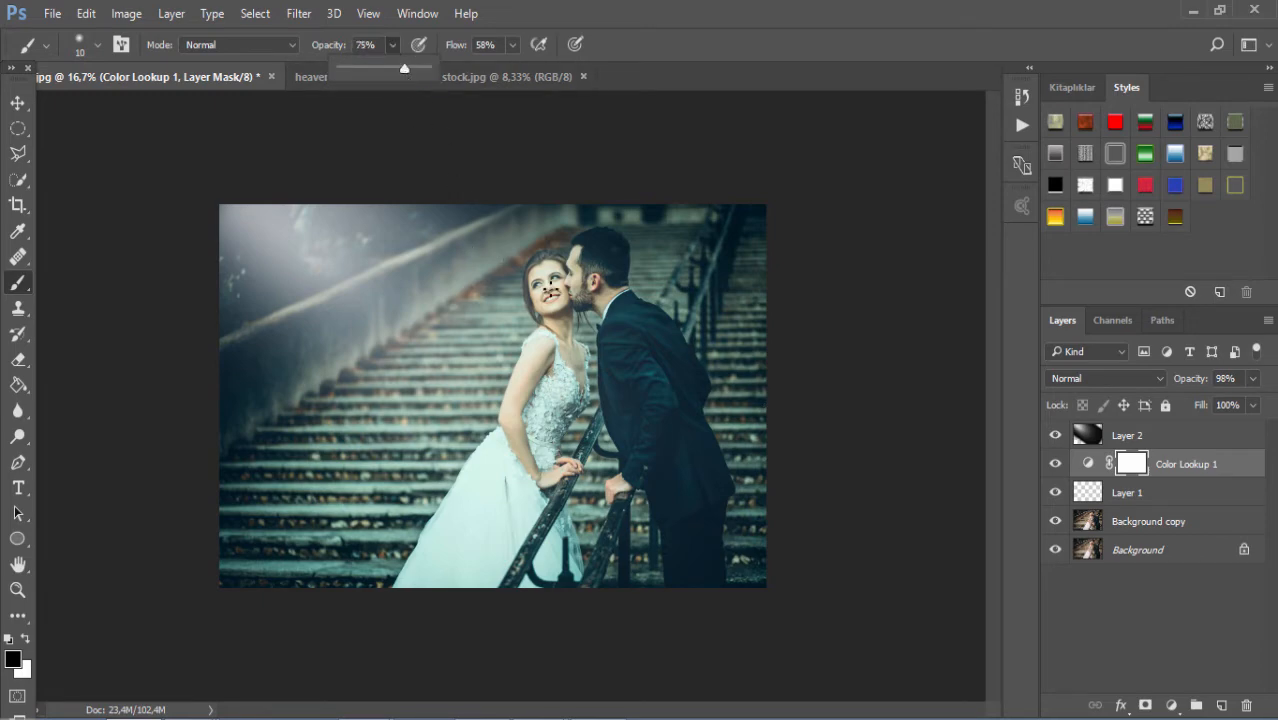
left_click(553, 290)
scroll(551, 284, "up", 4)
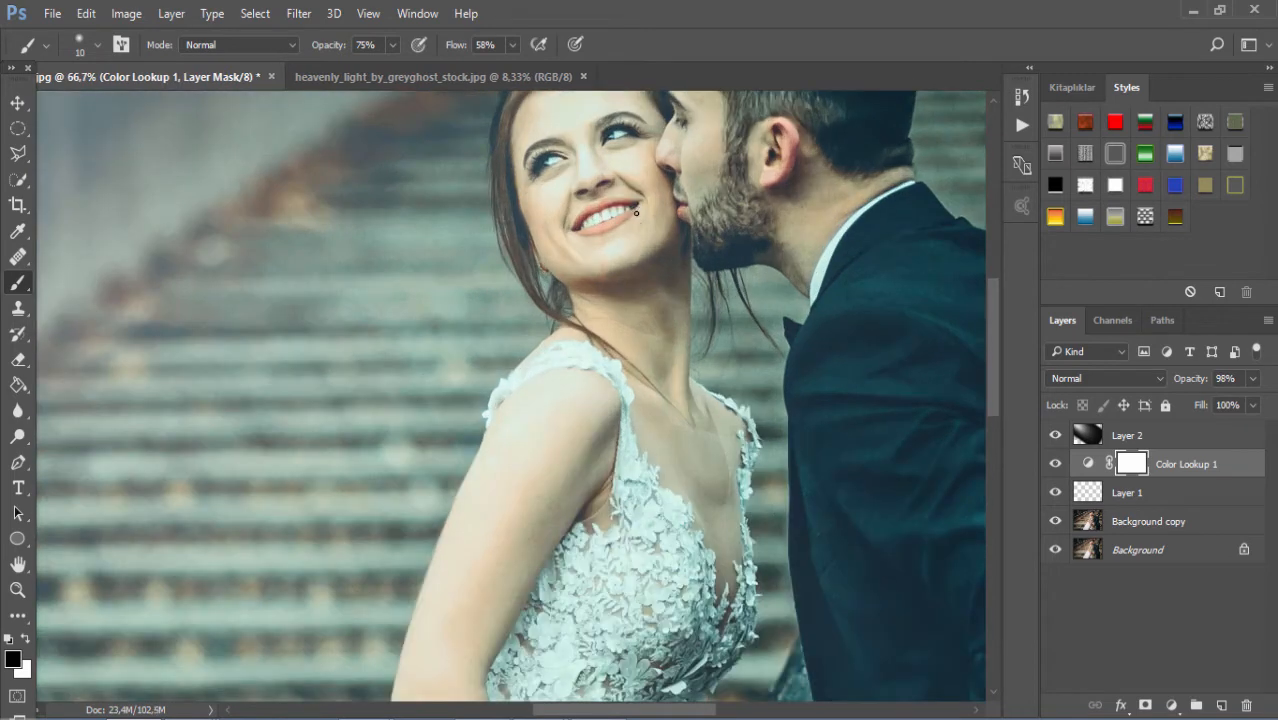
right_click(662, 250)
left_click(786, 291)
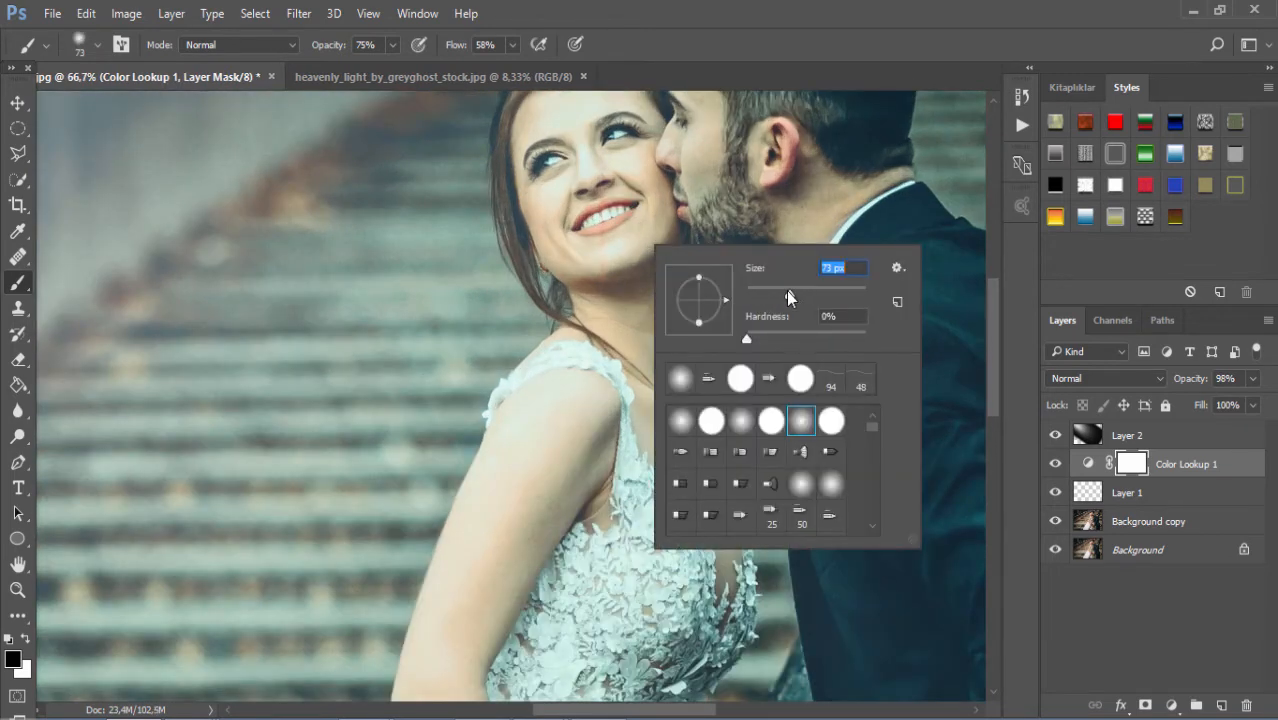
key("Return")
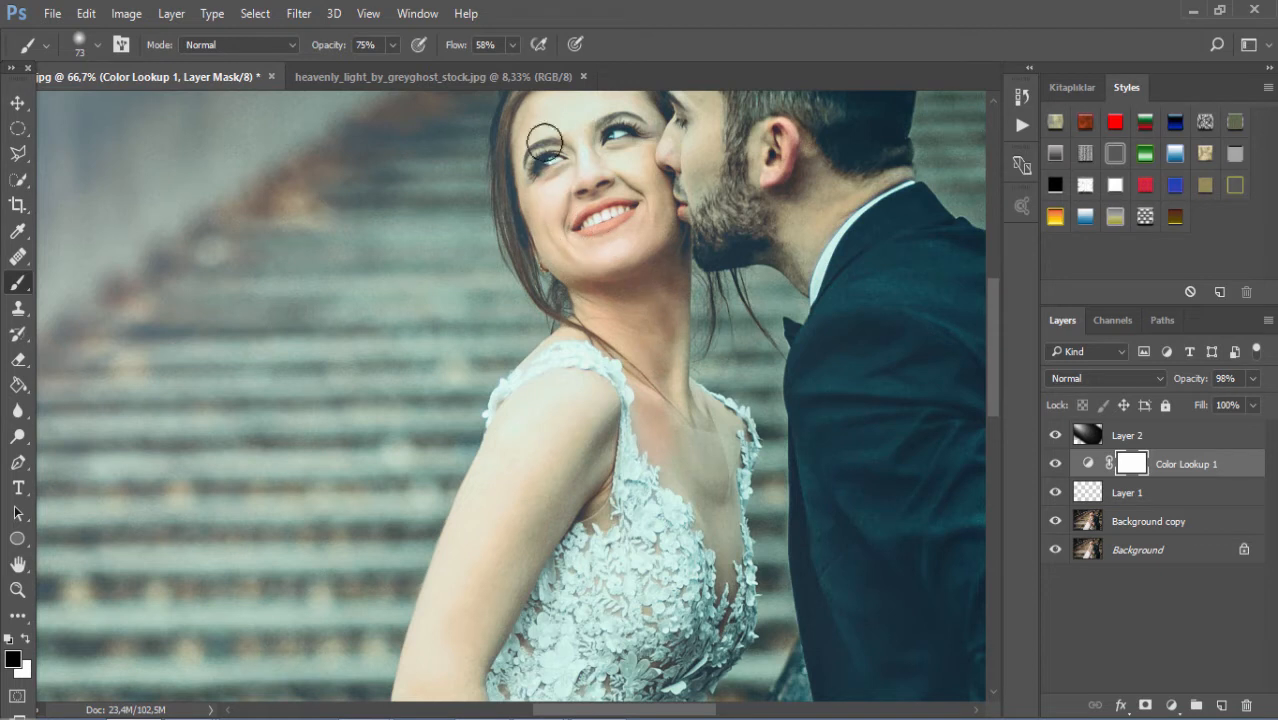
mouse_move(620, 157)
left_mouse_down()
mouse_move(576, 94)
mouse_move(579, 163)
left_mouse_up()
scroll(560, 280, "up", 3)
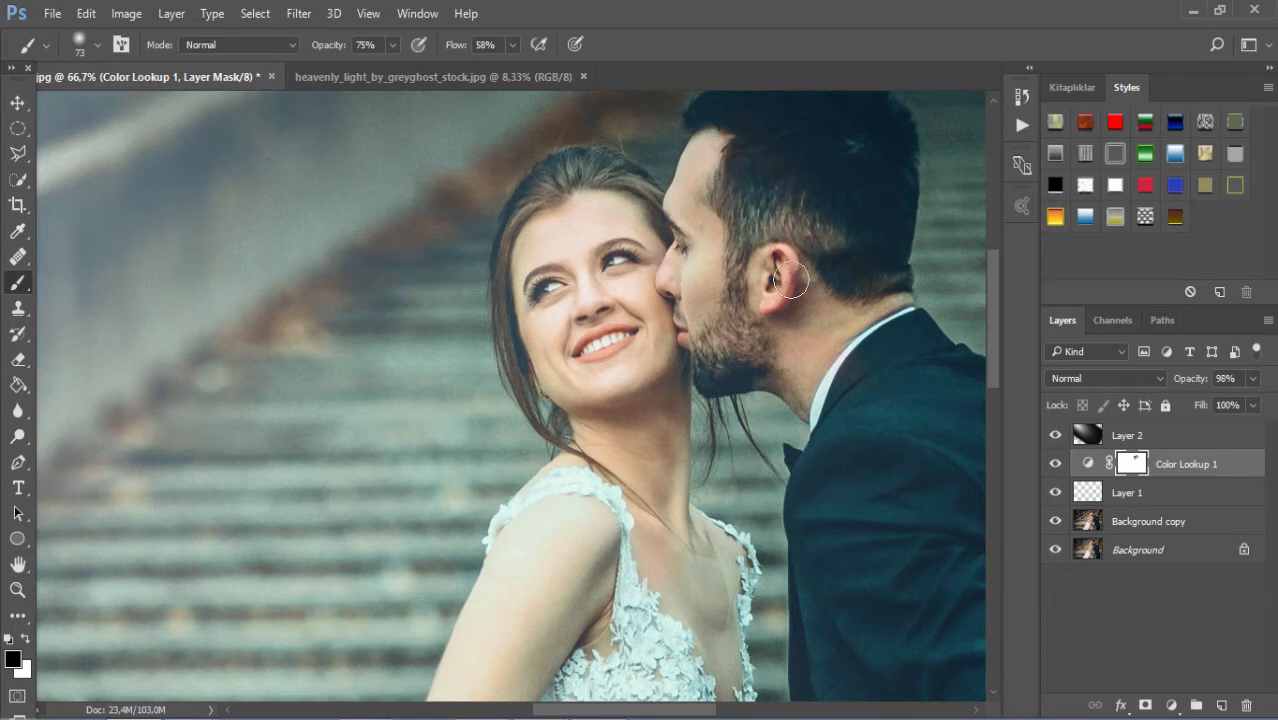
scroll(795, 280, "up", 3)
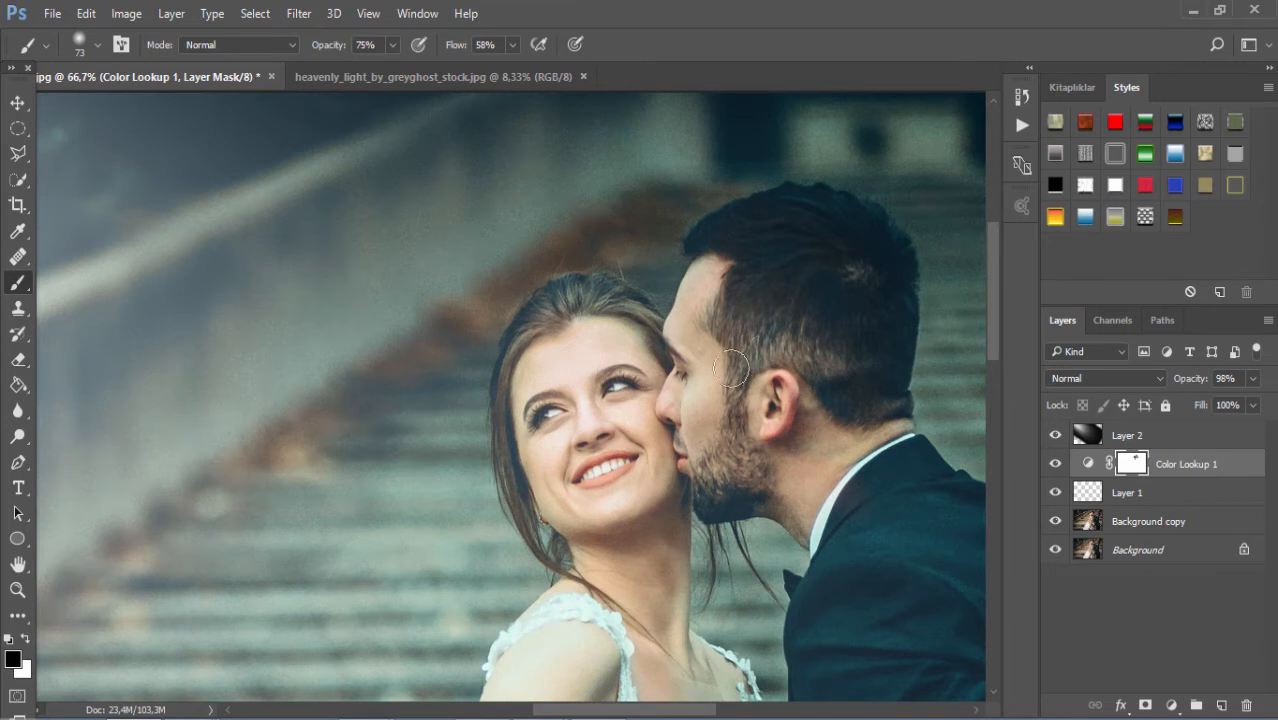
scroll(839, 391, "down", 5)
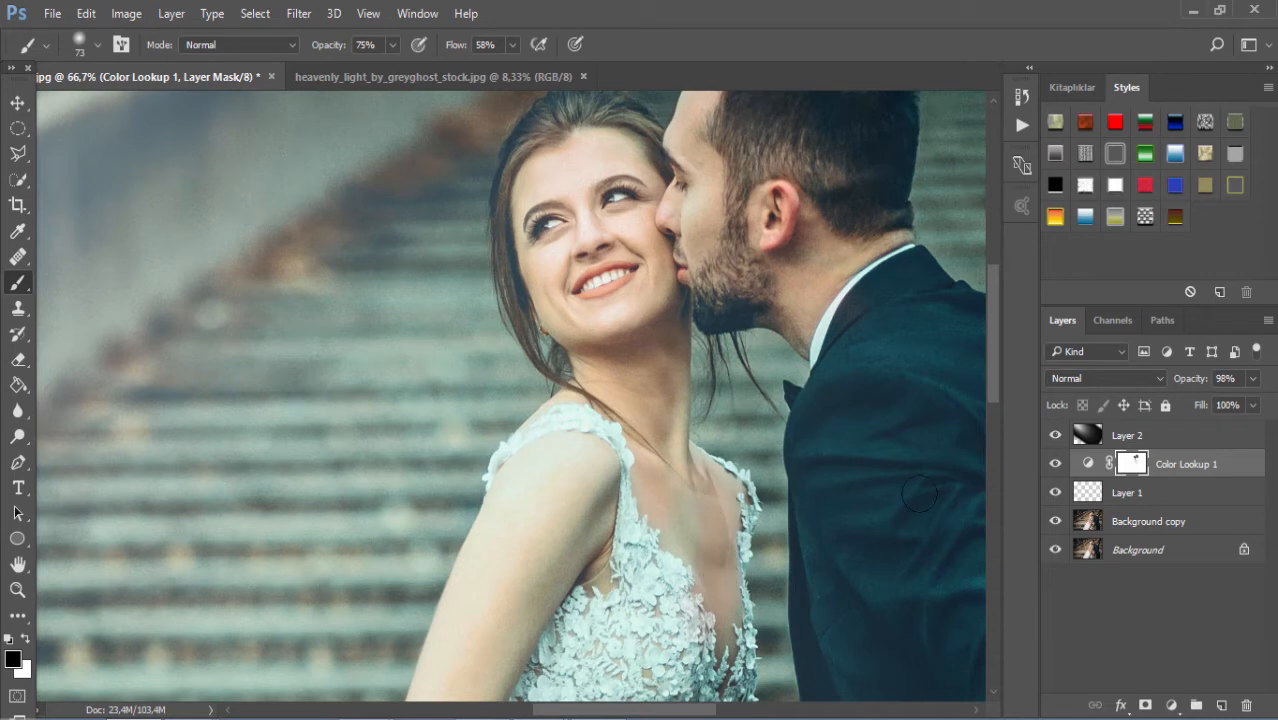
- Try painting the bride's arm and dress out of the Color Lookup mask with a 168 px soft brush
left_click(1053, 436)
left_click(1053, 436)
left_click(580, 303, "alt")
left_click(580, 303, "alt")
left_click(580, 303, "alt")
key("alt+space")
left_click(592, 332)
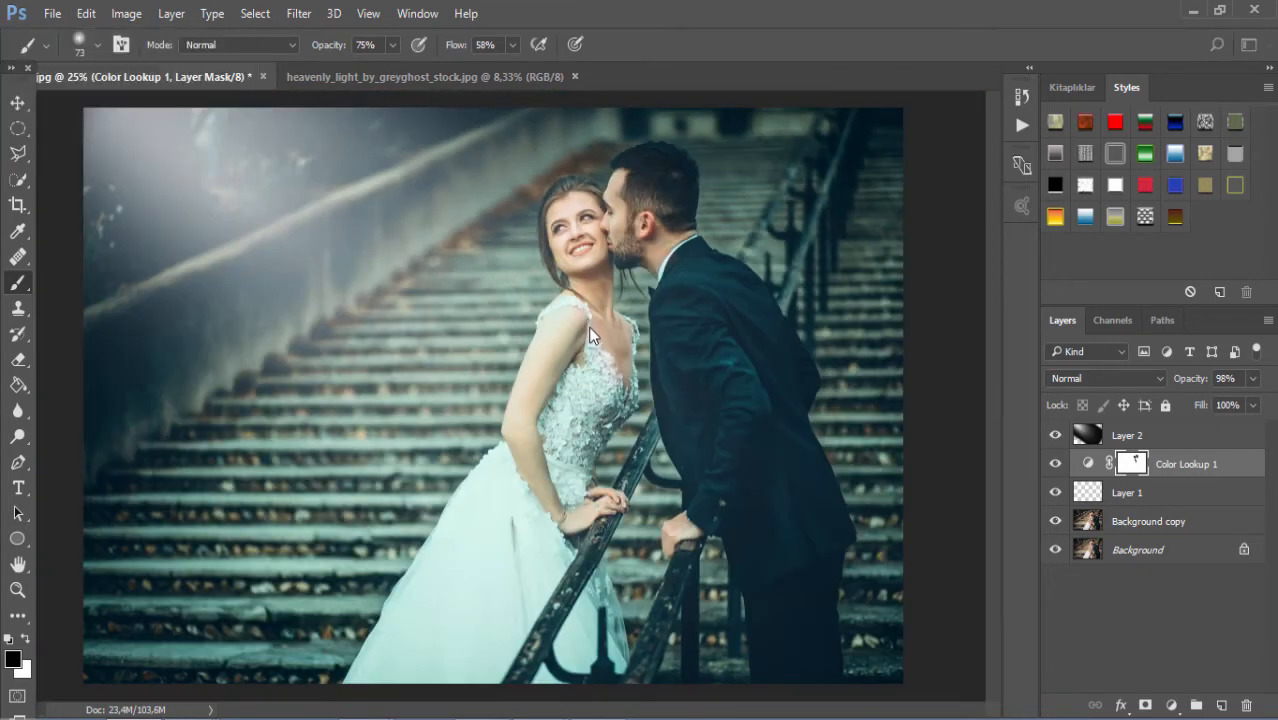
right_click(604, 350)
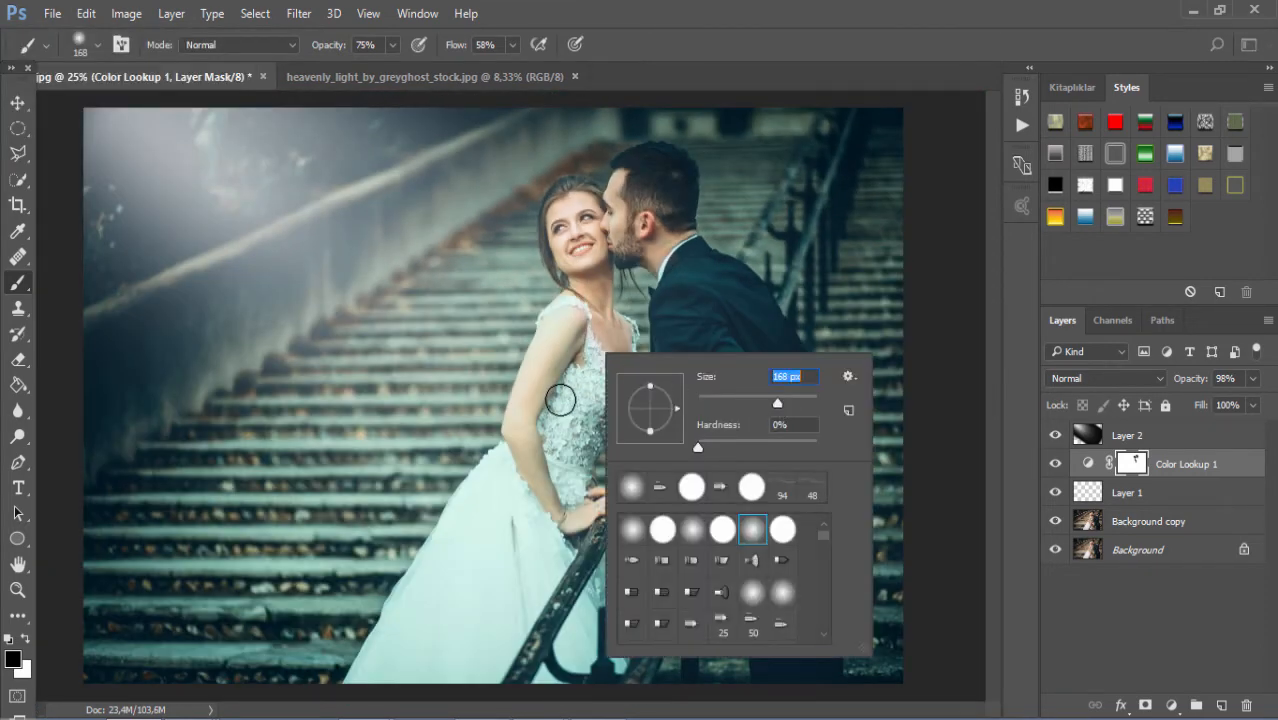
key("Return")
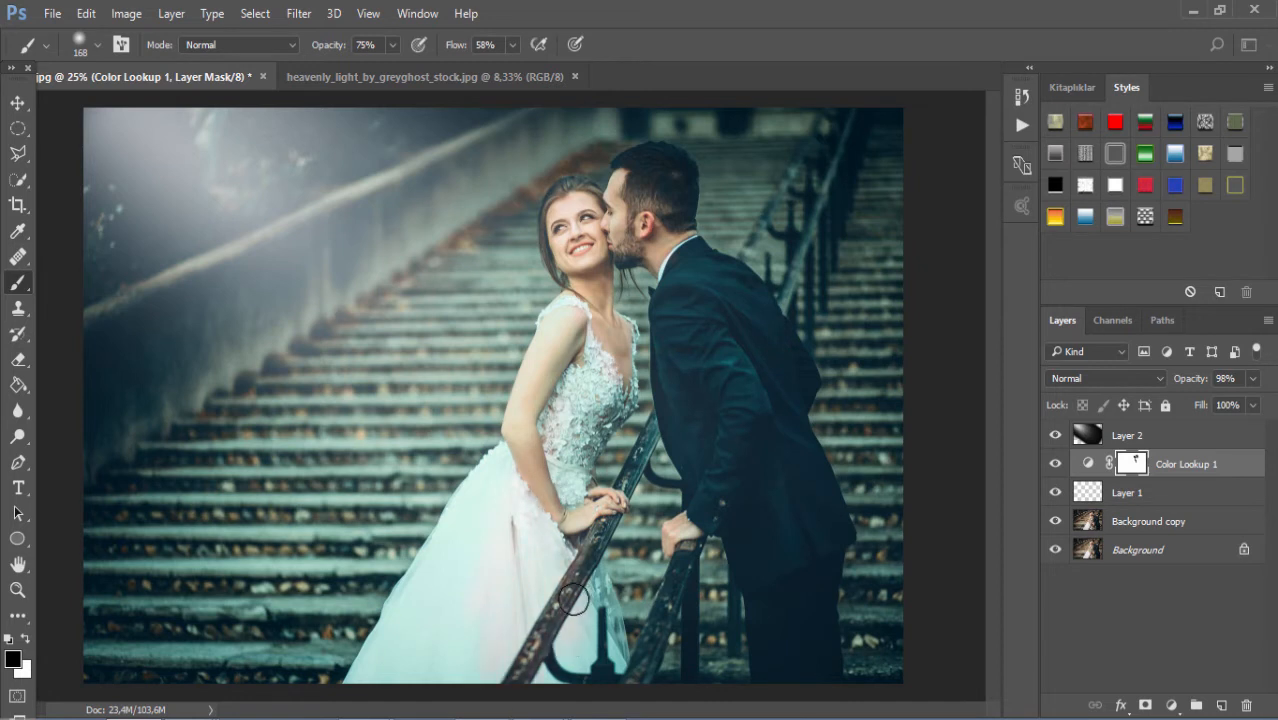
left_click_drag(570, 601, 572, 601)
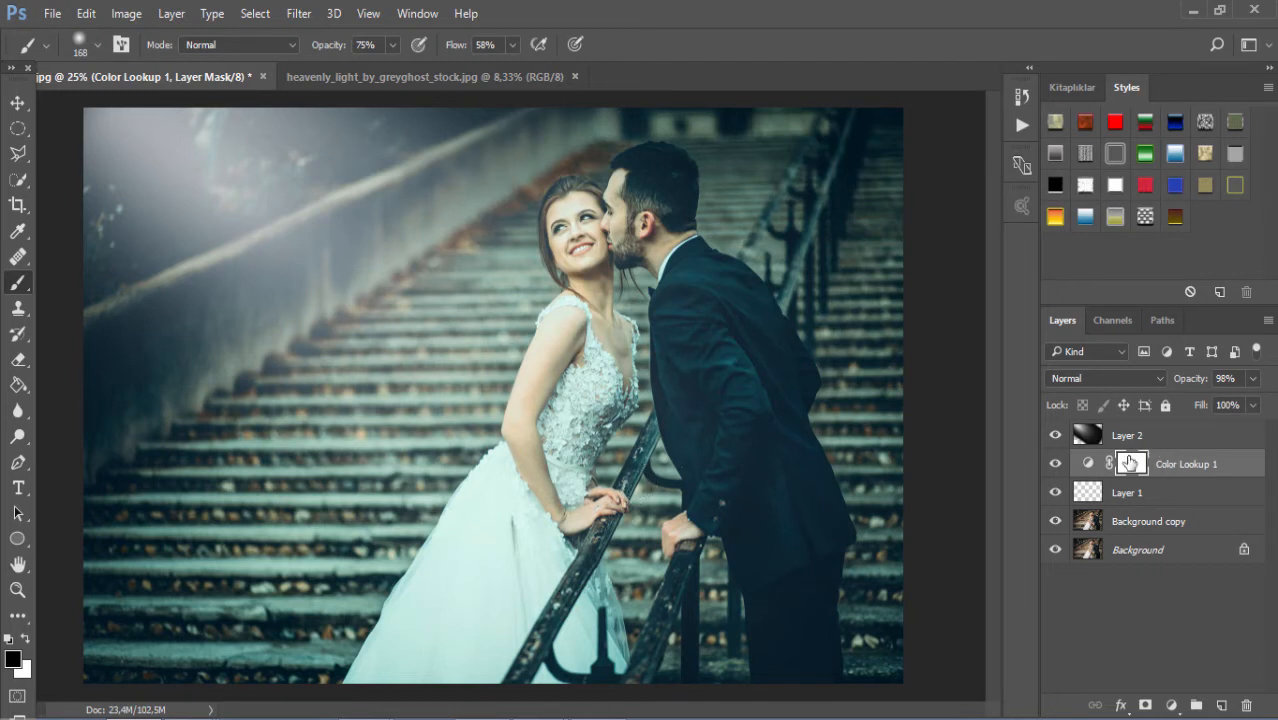
- Set the brush opacity to 22% and paint black over the couple's faces and the bride's arm on the Color Lookup mask
left_click(392, 47)
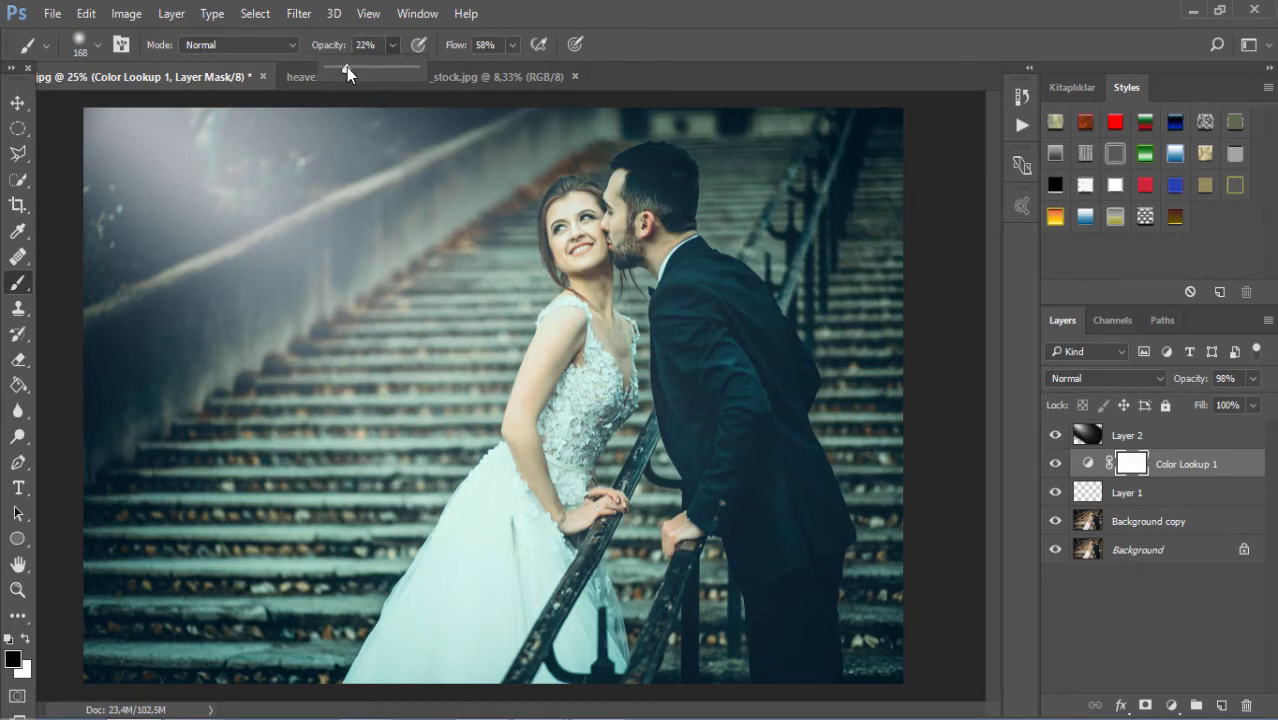
left_click(570, 210)
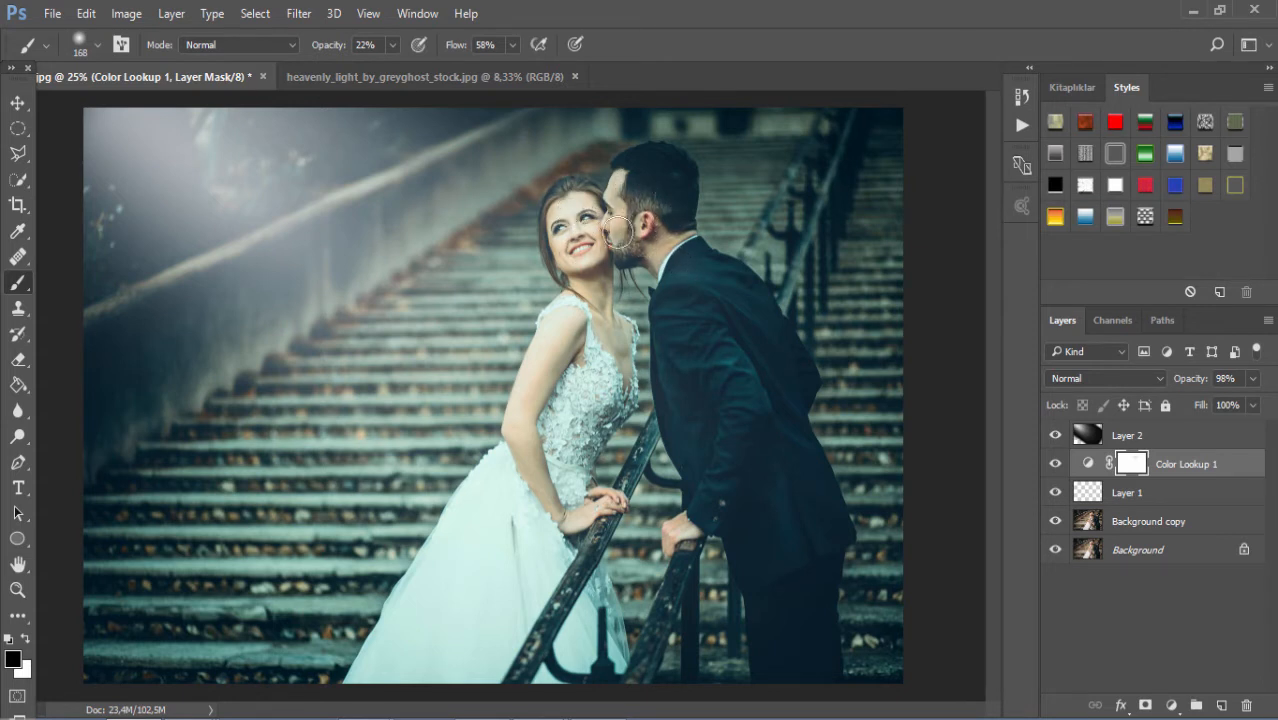
mouse_move(571, 229)
left_mouse_down()
mouse_move(596, 243)
mouse_move(578, 204)
mouse_move(573, 222)
mouse_move(608, 235)
mouse_move(636, 199)
left_mouse_up()
left_click_drag(563, 346, 559, 417)
left_click_drag(560, 496, 558, 514)
- Enlarge the soft brush to 322 px and paint the Color Lookup mask over the bride's dress and upper body and the groom's jacket
right_click(553, 420)
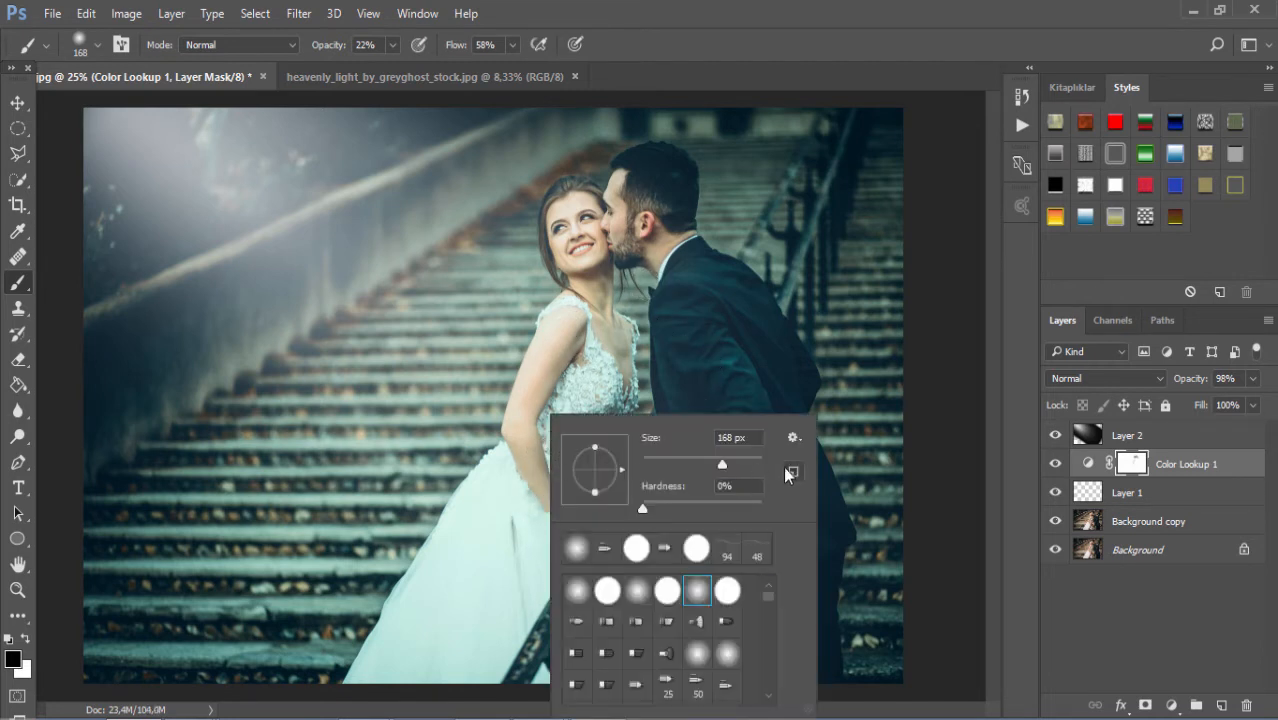
left_click_drag(729, 462, 735, 462)
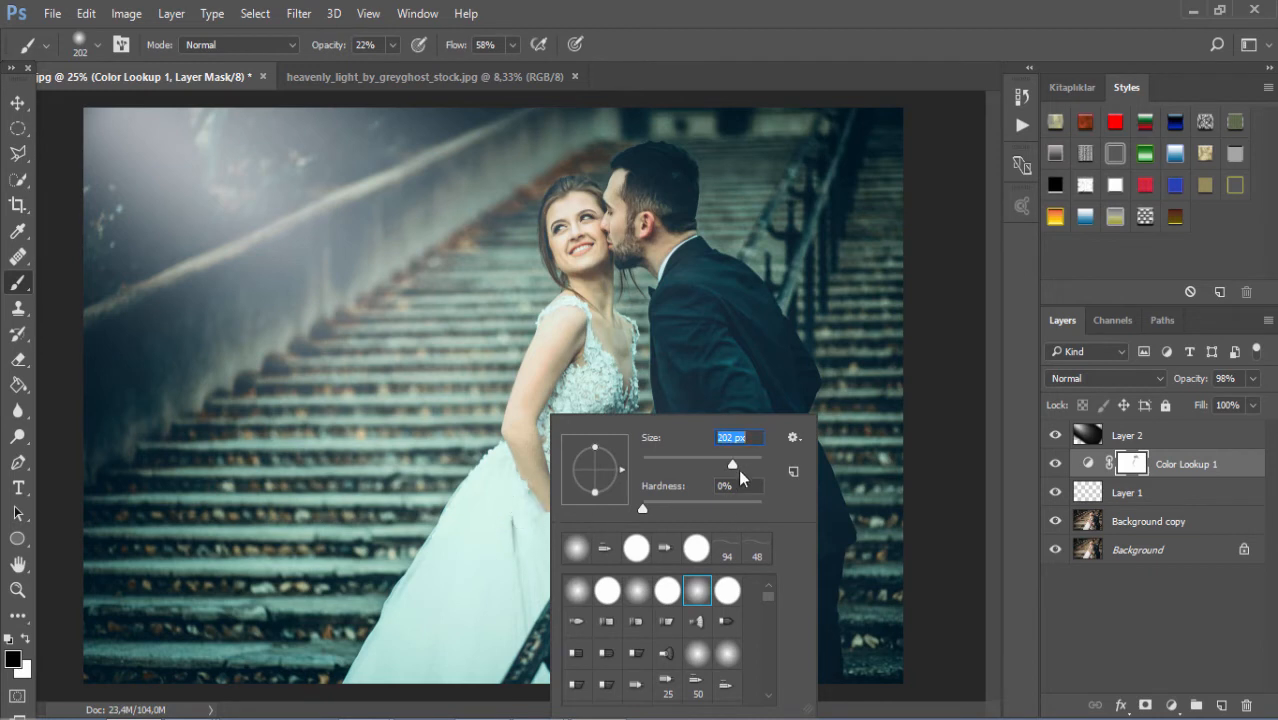
left_click(533, 514)
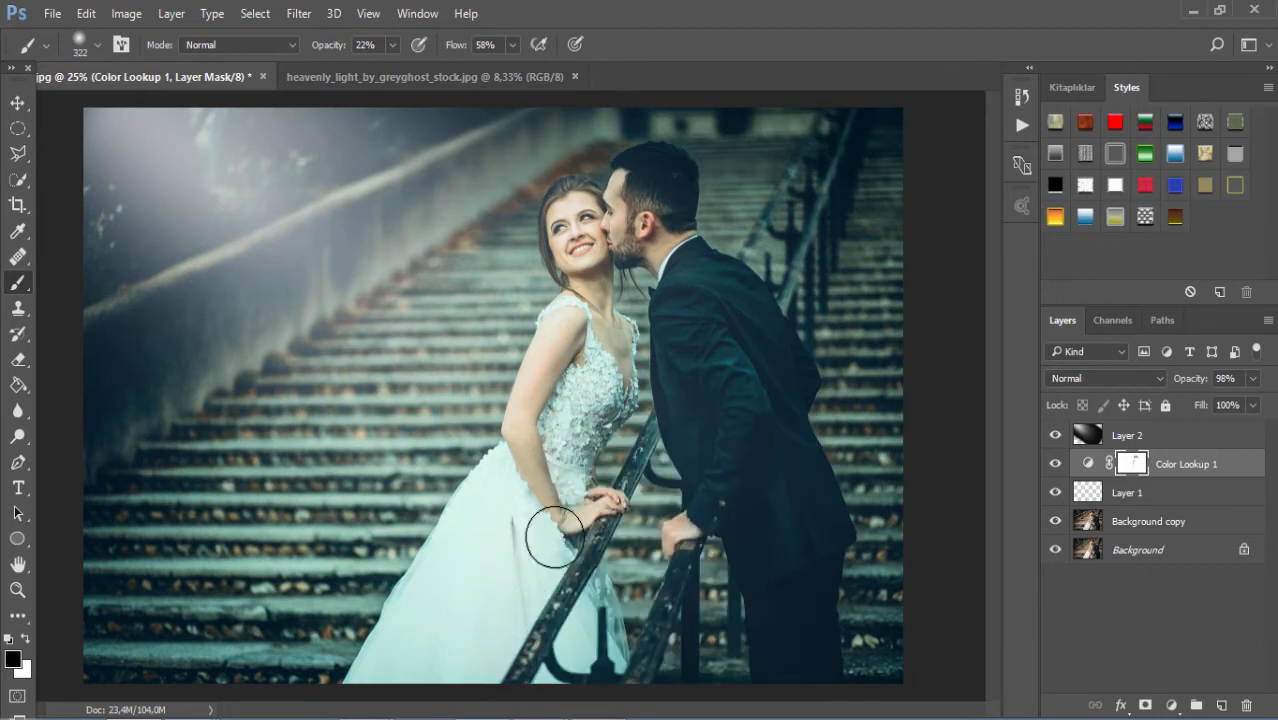
mouse_move(525, 621)
left_mouse_down()
mouse_move(447, 631)
mouse_move(510, 485)
mouse_move(446, 598)
mouse_move(434, 651)
left_mouse_up()
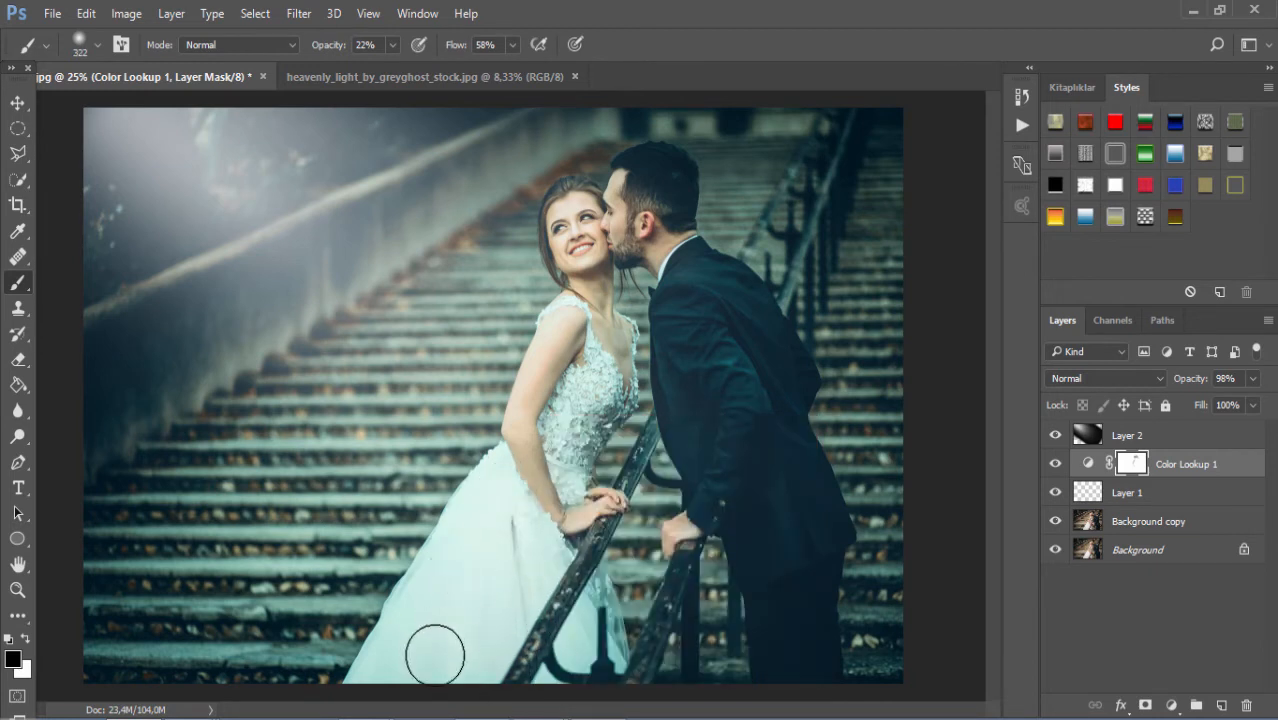
mouse_move(585, 337)
left_mouse_down()
mouse_move(563, 372)
mouse_move(583, 316)
mouse_move(532, 456)
mouse_move(536, 494)
mouse_move(583, 363)
mouse_move(603, 395)
mouse_move(600, 339)
mouse_move(603, 383)
mouse_move(641, 189)
mouse_move(673, 246)
mouse_move(573, 223)
left_mouse_up()
mouse_move(579, 409)
left_mouse_down()
mouse_move(585, 228)
mouse_move(559, 418)
mouse_move(522, 494)
left_mouse_up()
left_click_drag(727, 396, 685, 285)
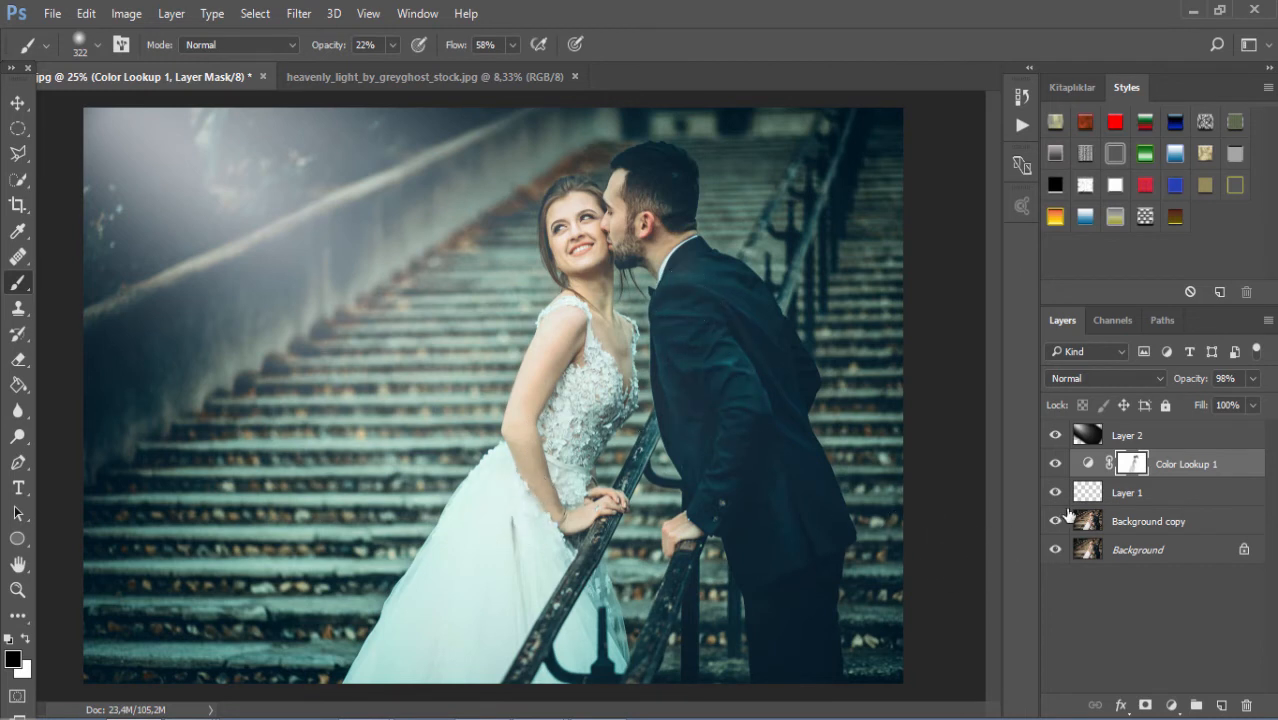
- Stamp all visible layers into a new top layer and set its Camera Raw Clarity to +68
left_click(1172, 445)
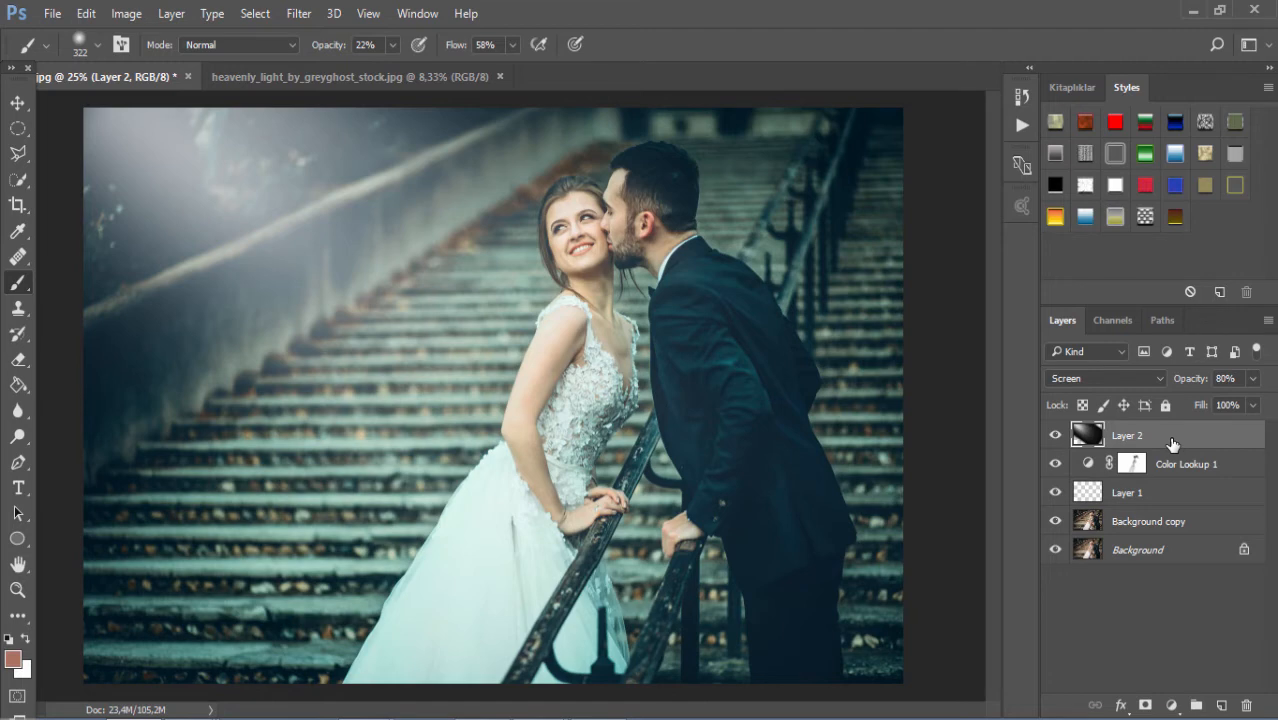
key("ctrl+shift+alt+e")
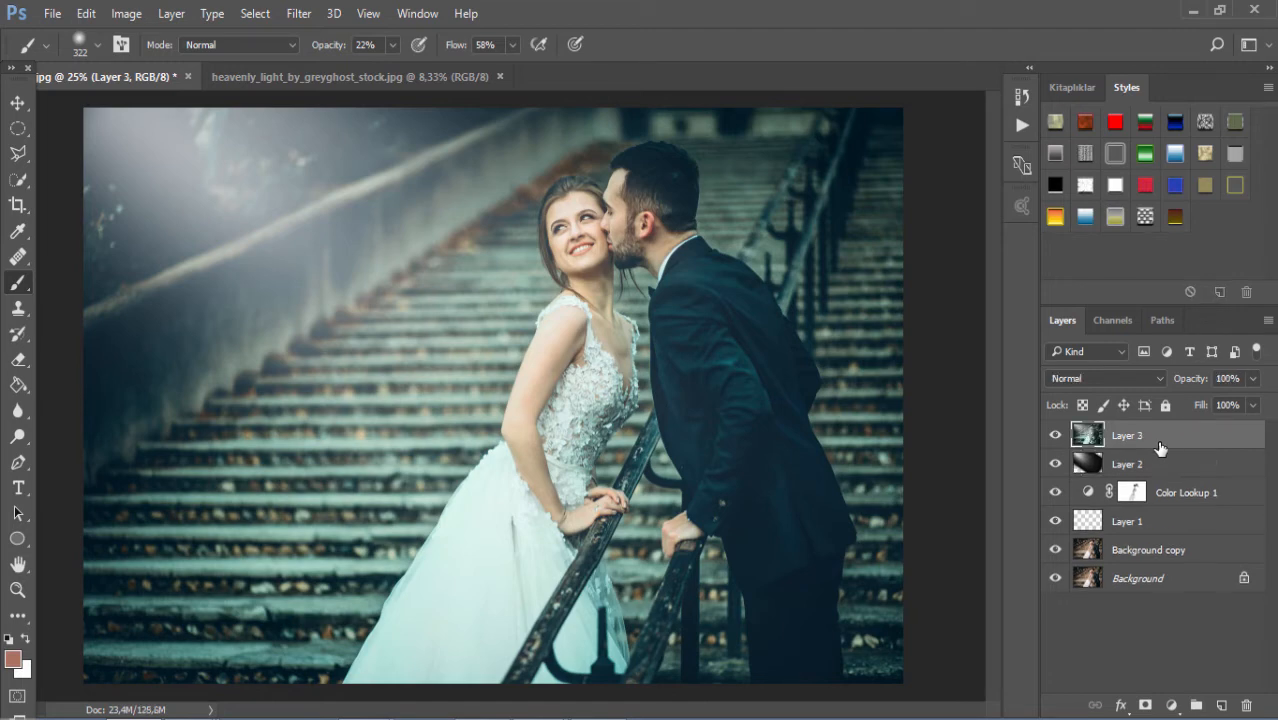
left_click(298, 13)
mouse_move(334, 237)
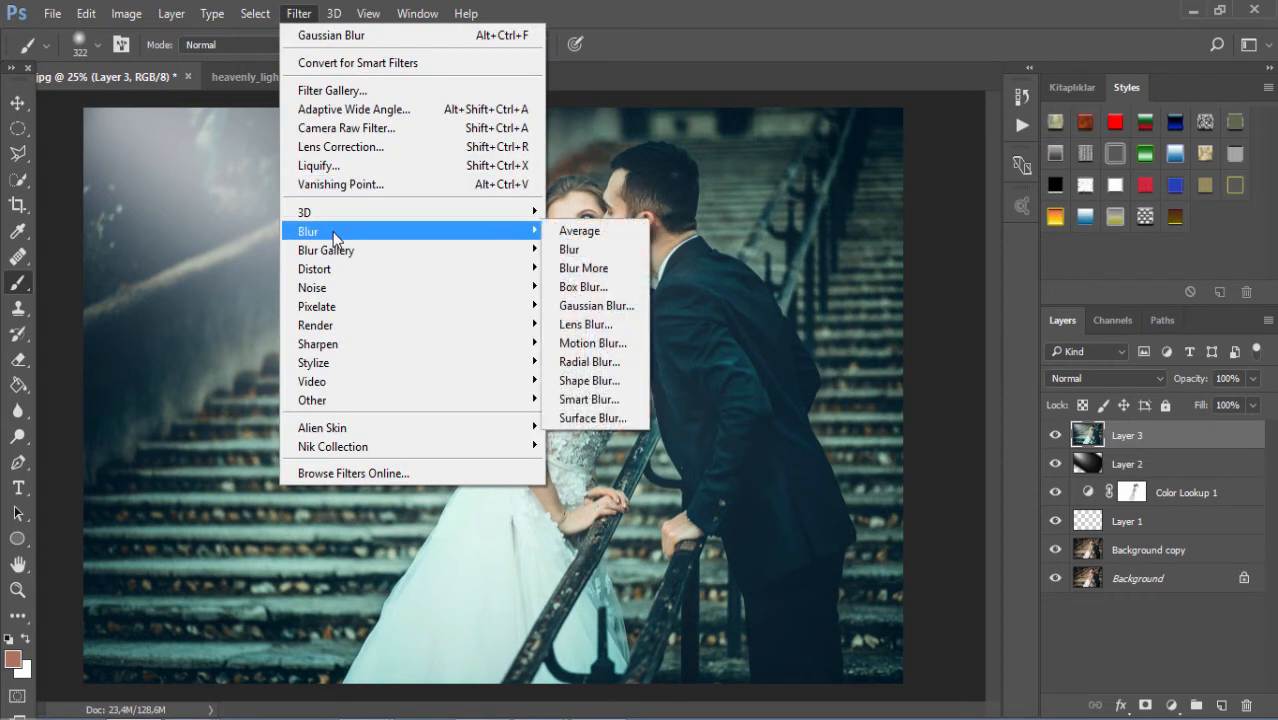
left_click(378, 136)
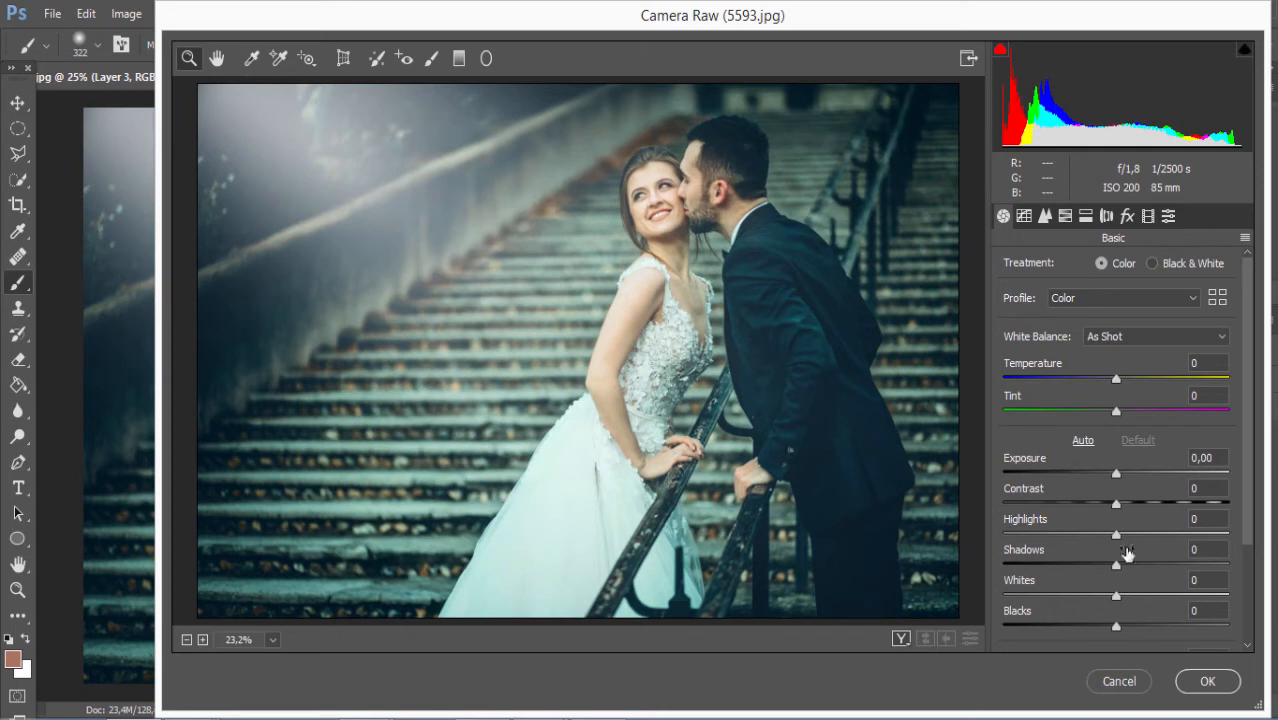
scroll(1116, 604, "down", 3)
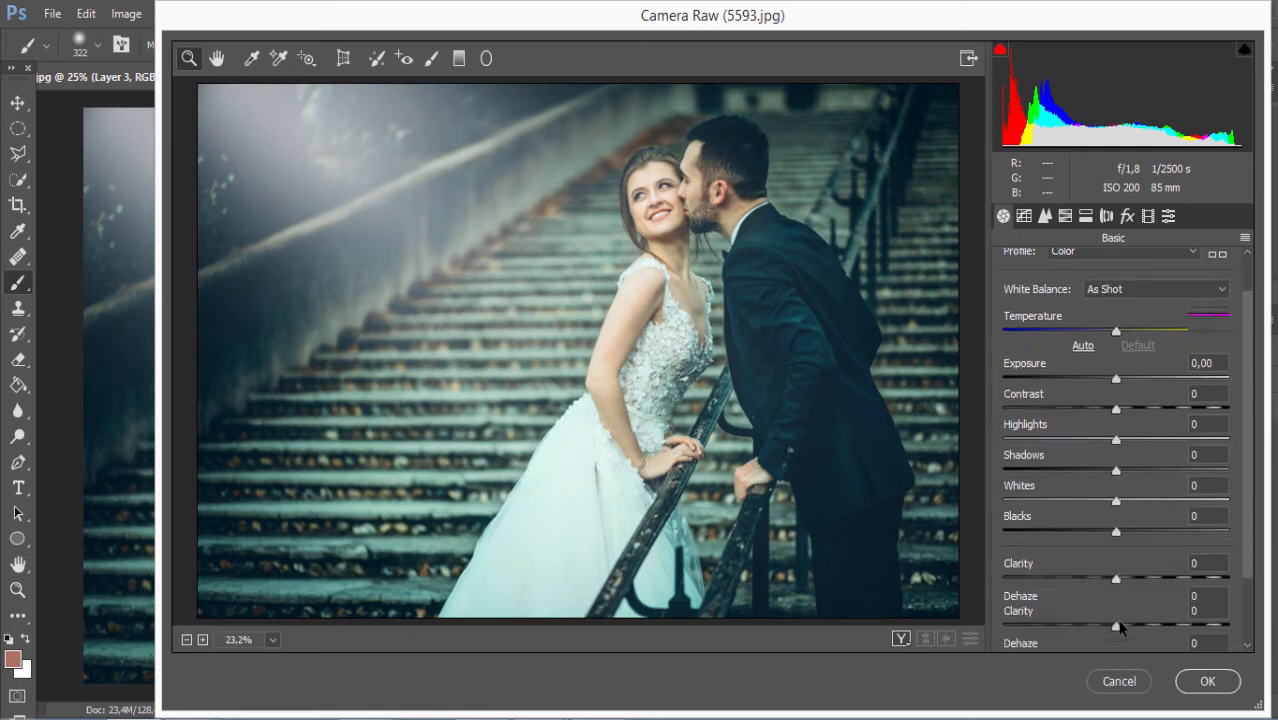
left_click_drag(1120, 543, 1178, 540)
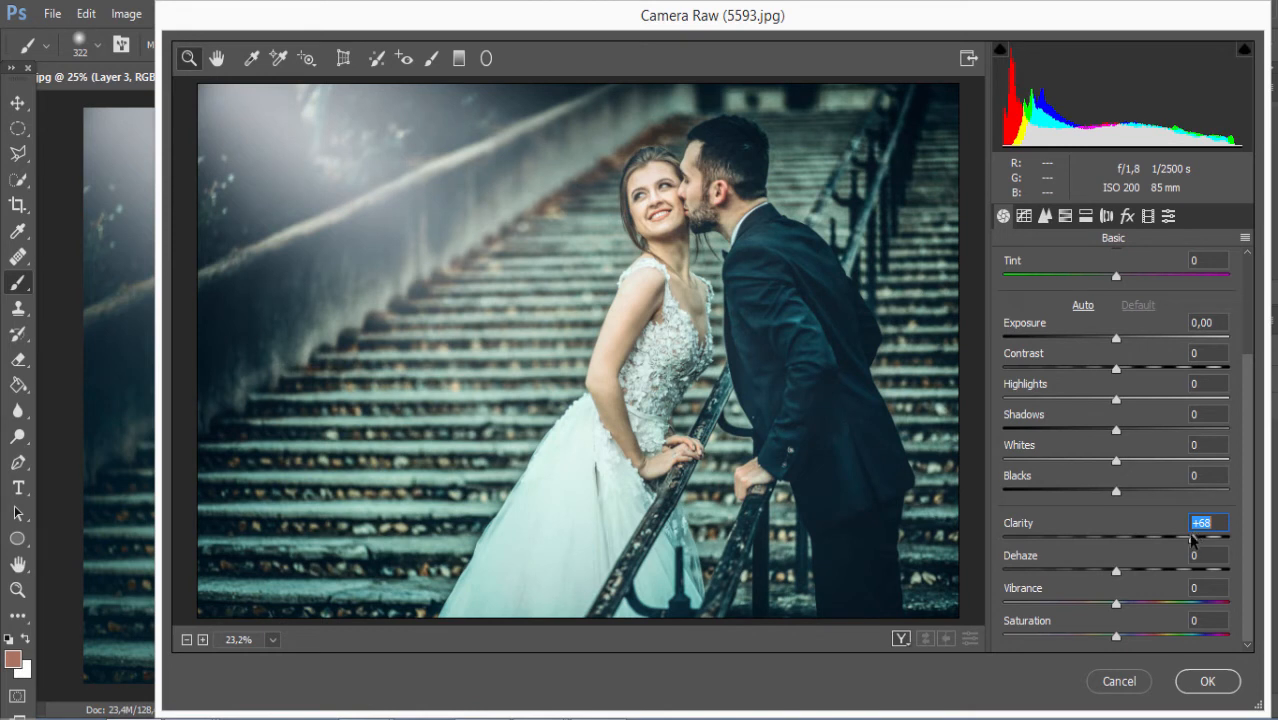
- Set the Camera Raw sharpening to Amount 22, Radius 2,3 and Detail 100, and apply the filter
left_click(1044, 218)
left_click_drag(1012, 295, 1245, 383)
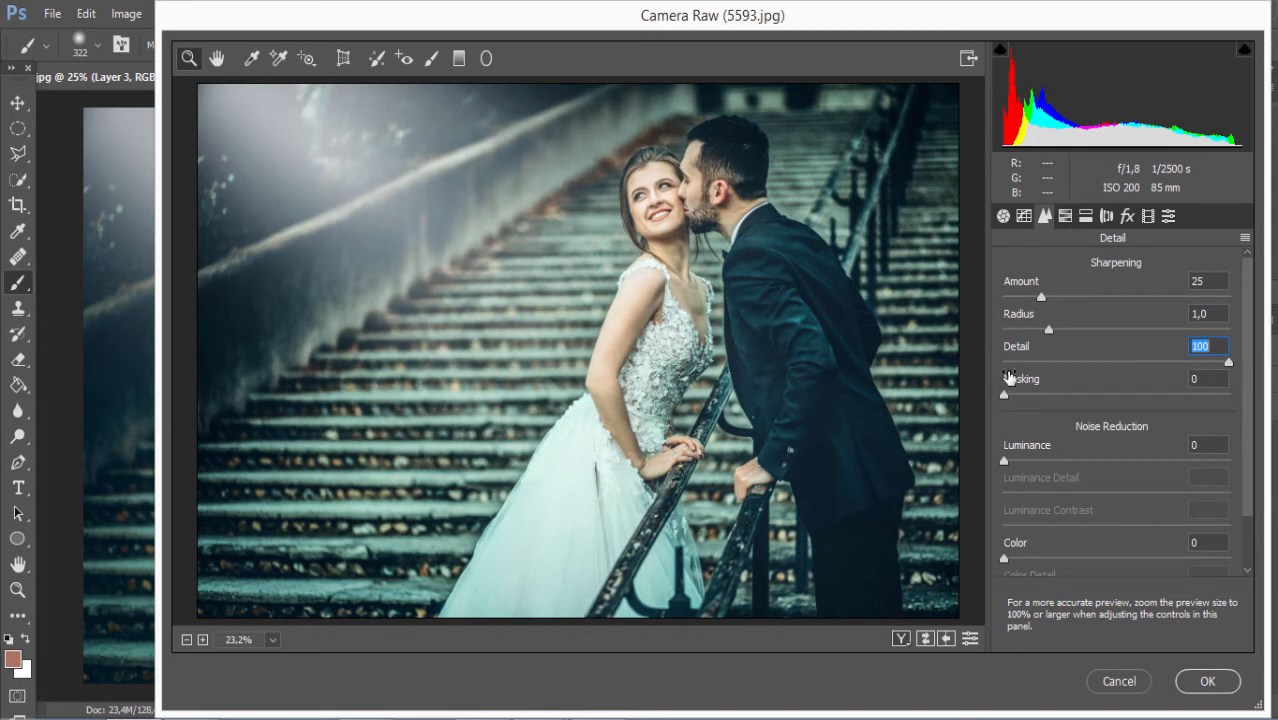
left_click_drag(1048, 329, 1242, 341)
mouse_move(1040, 298)
left_mouse_down()
mouse_move(1152, 304)
mouse_move(1038, 317)
left_mouse_up()
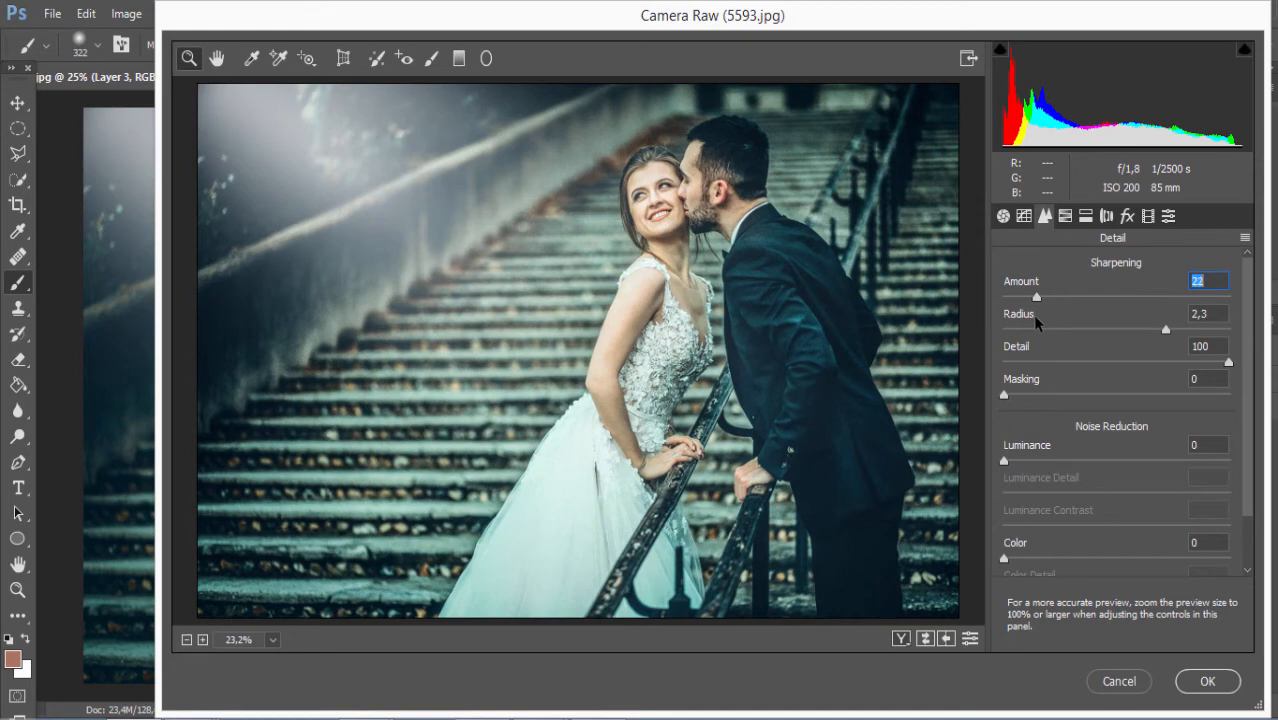
left_click(1185, 686)
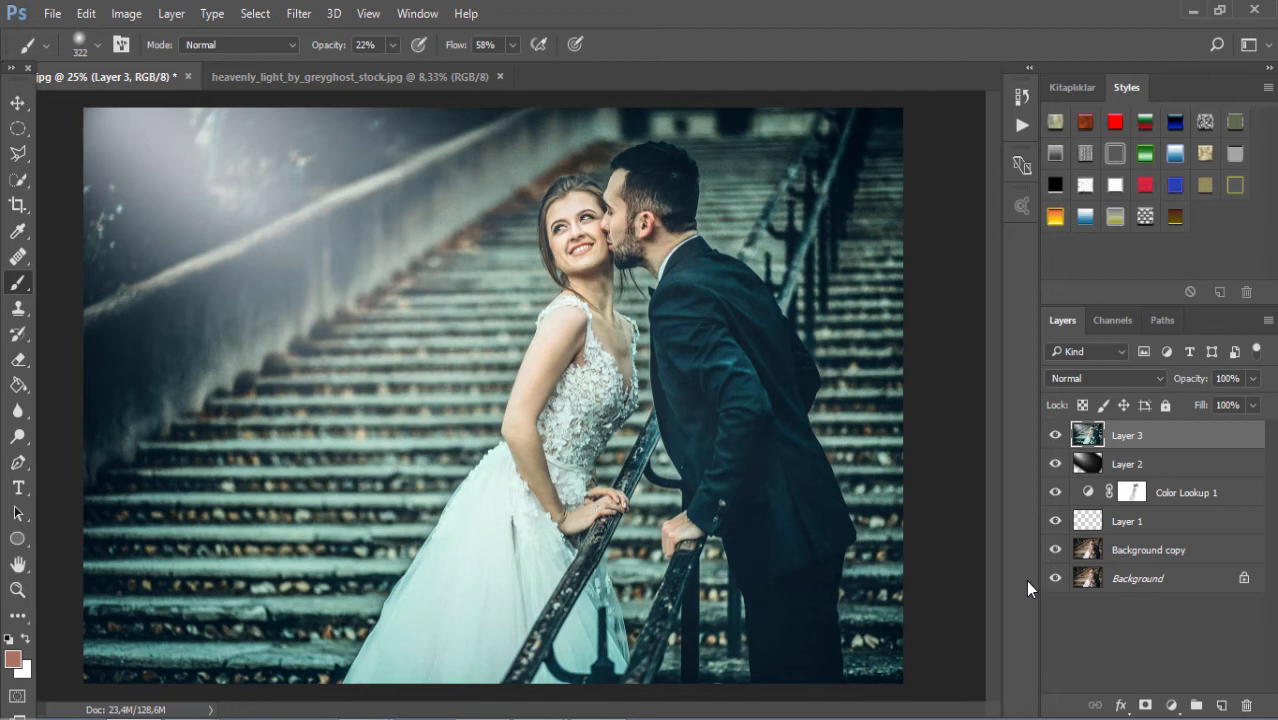
- Add a Gradient Map adjustment layer above the sharpened layer and open its gradient for editing
left_click(1172, 705)
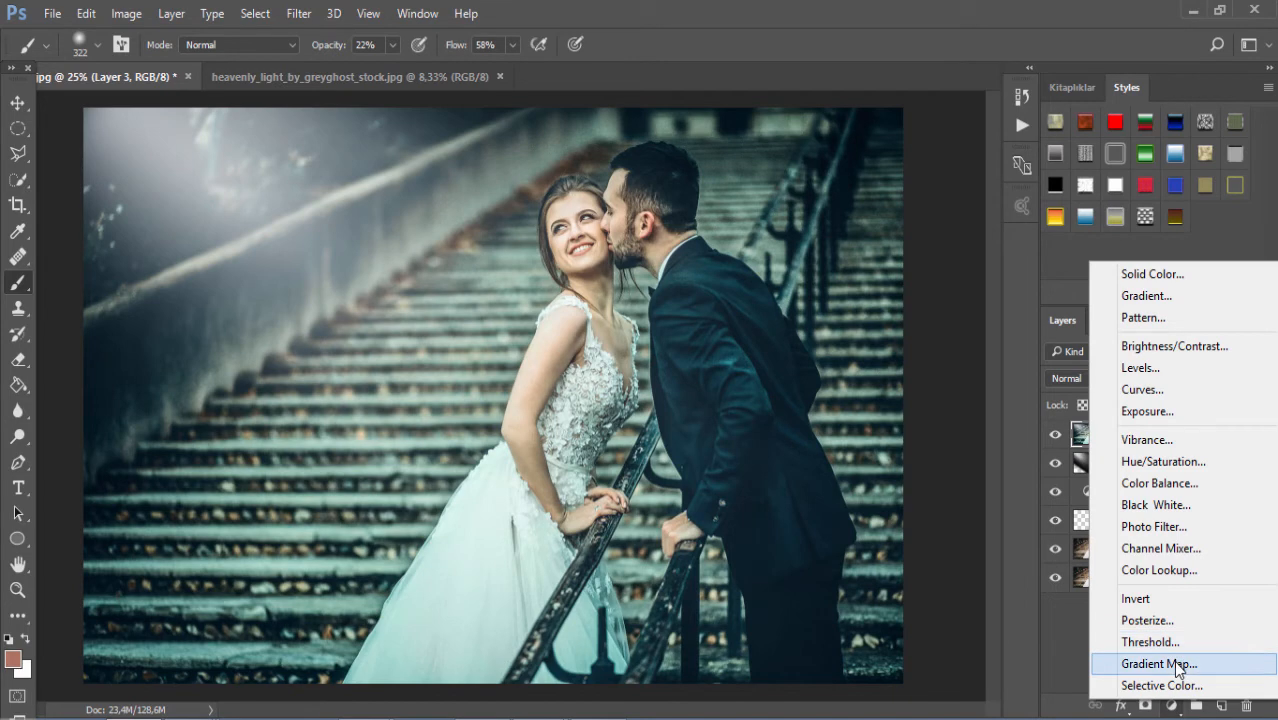
left_click(1160, 664)
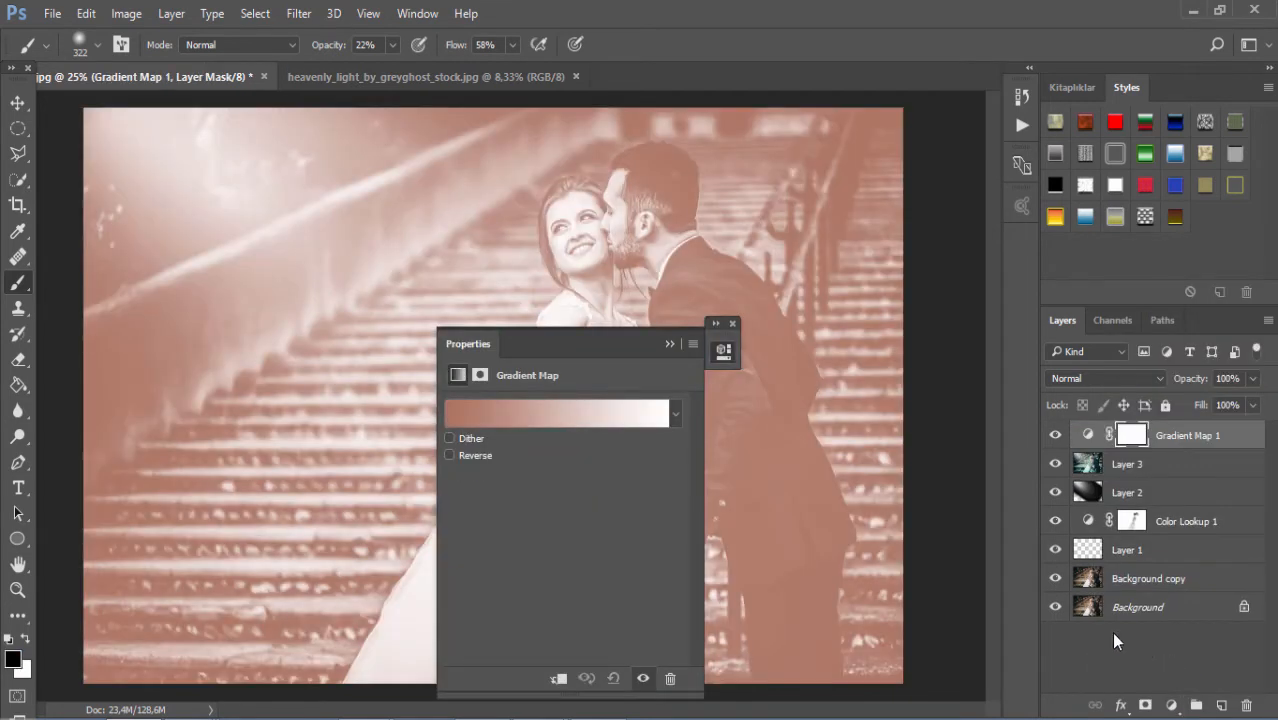
left_click(540, 420)
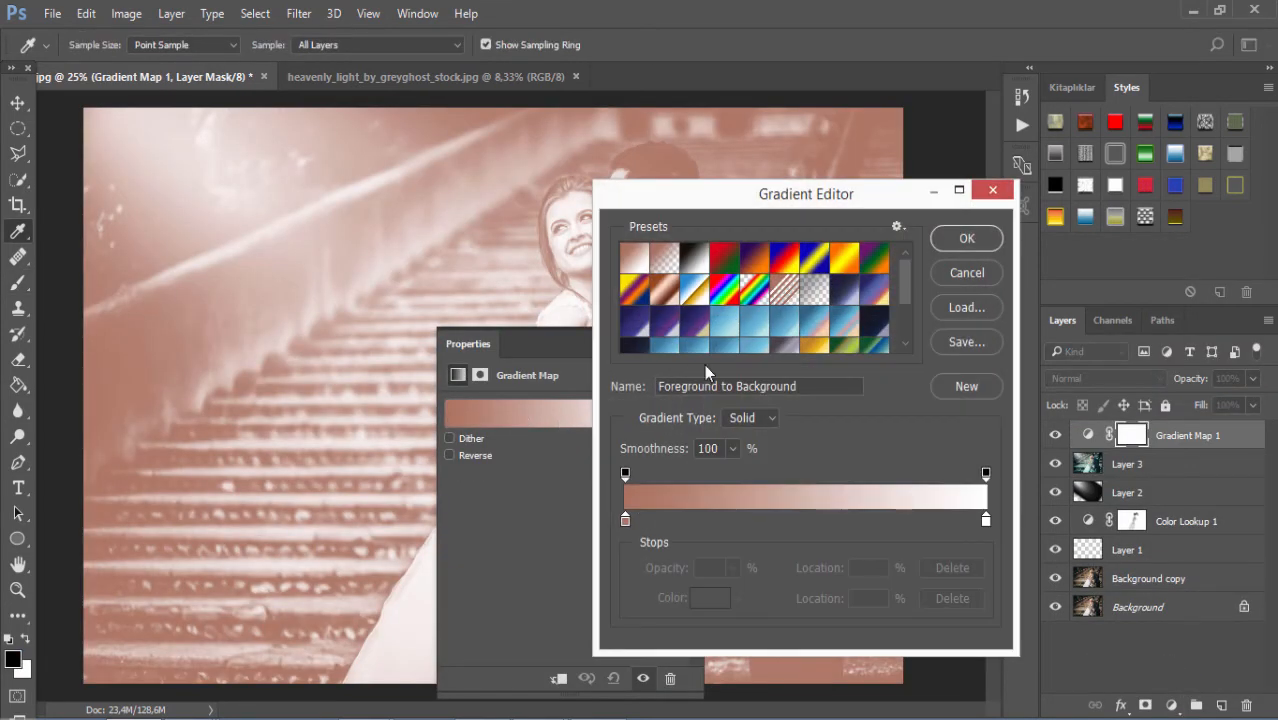
- Try the Black, White, Steel Haze, White, Misty White and Smooth Metal Pipe gradient presets, returning to Foreground to Background
left_click(696, 262)
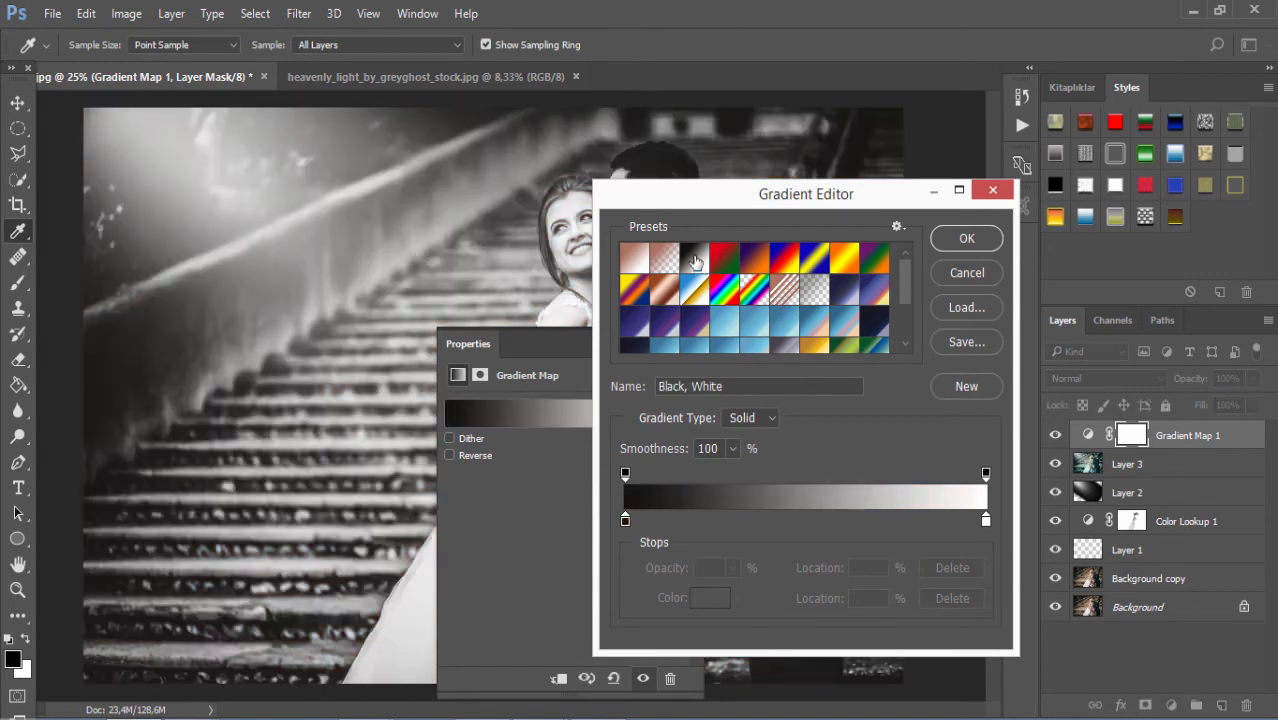
scroll(785, 328, "down", 5)
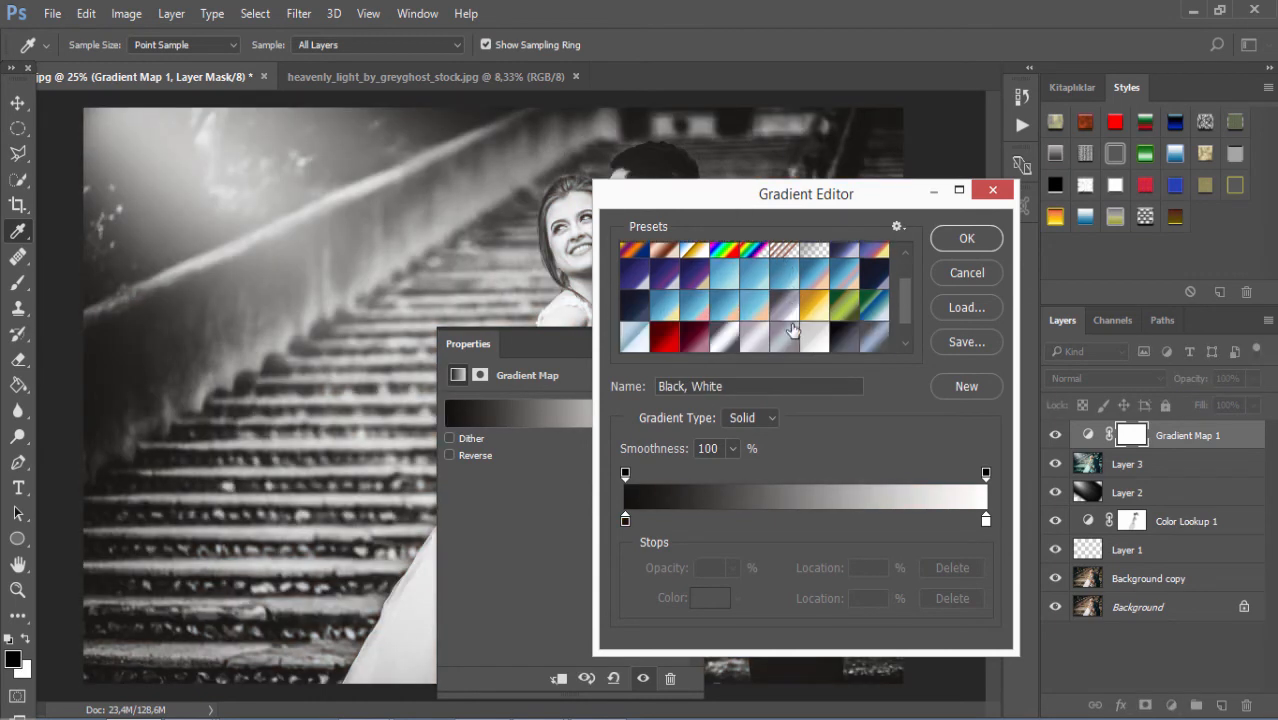
left_click(786, 307)
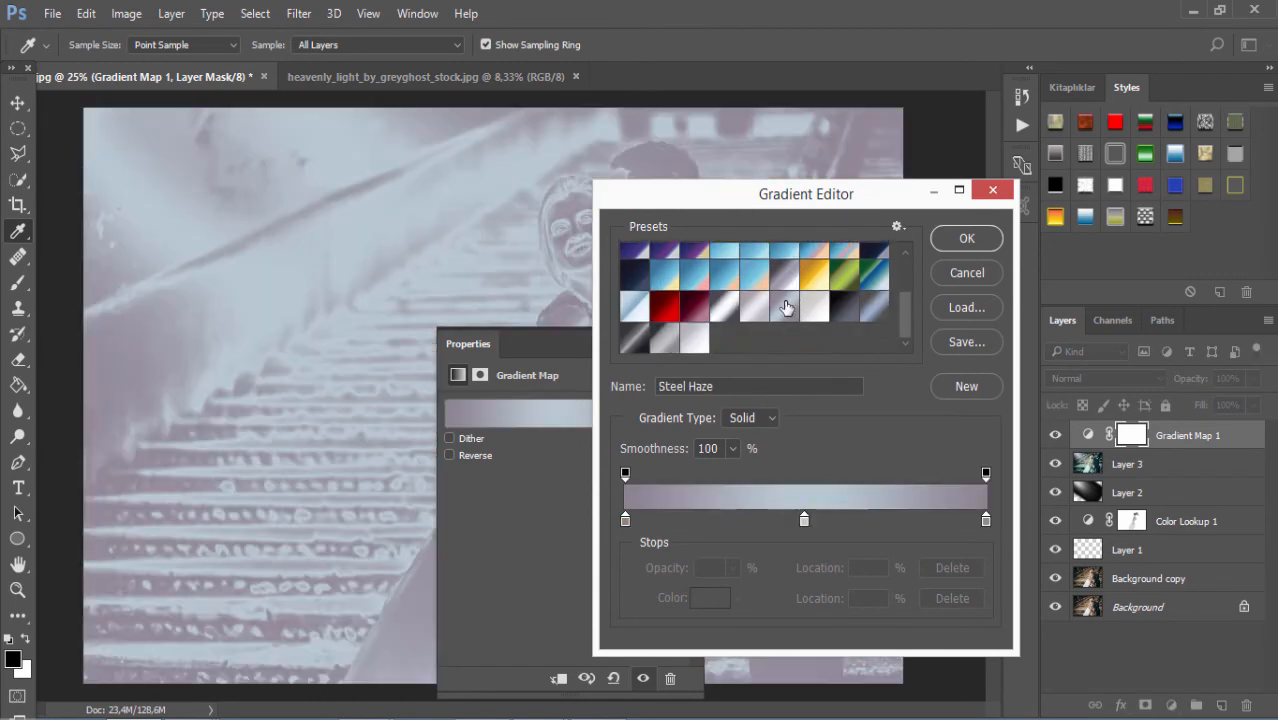
left_click(818, 308)
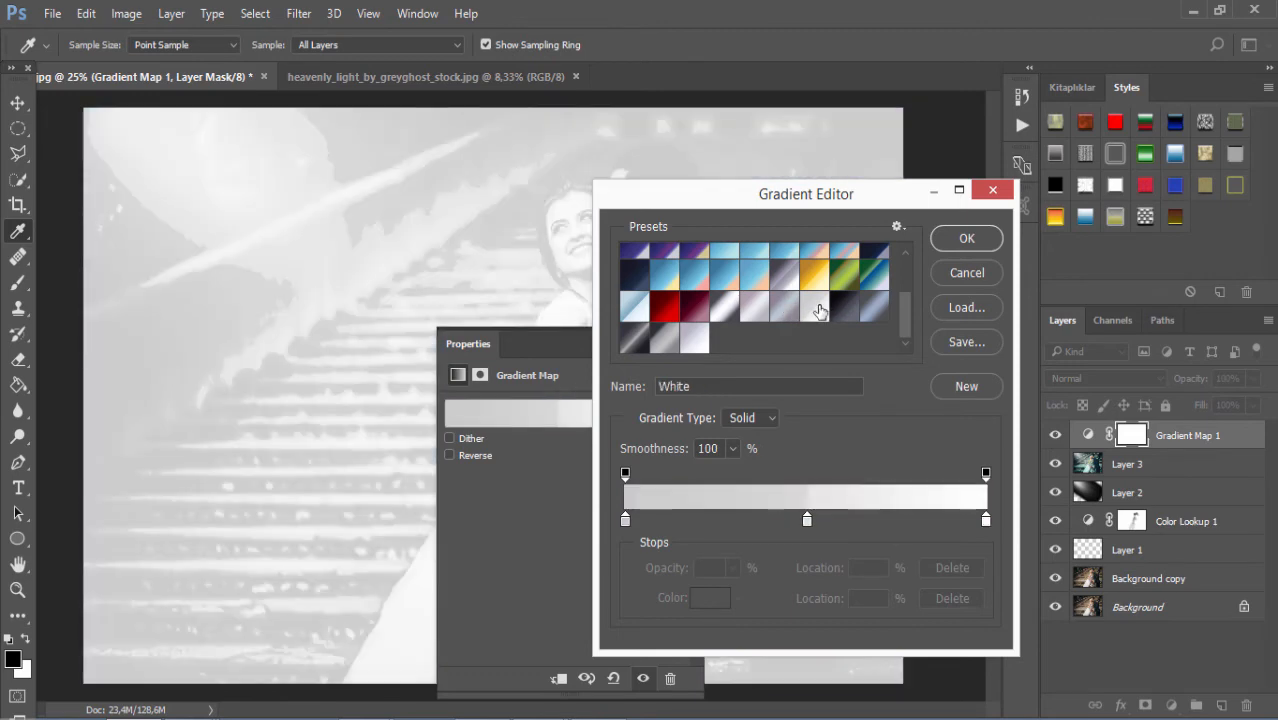
left_click(698, 340)
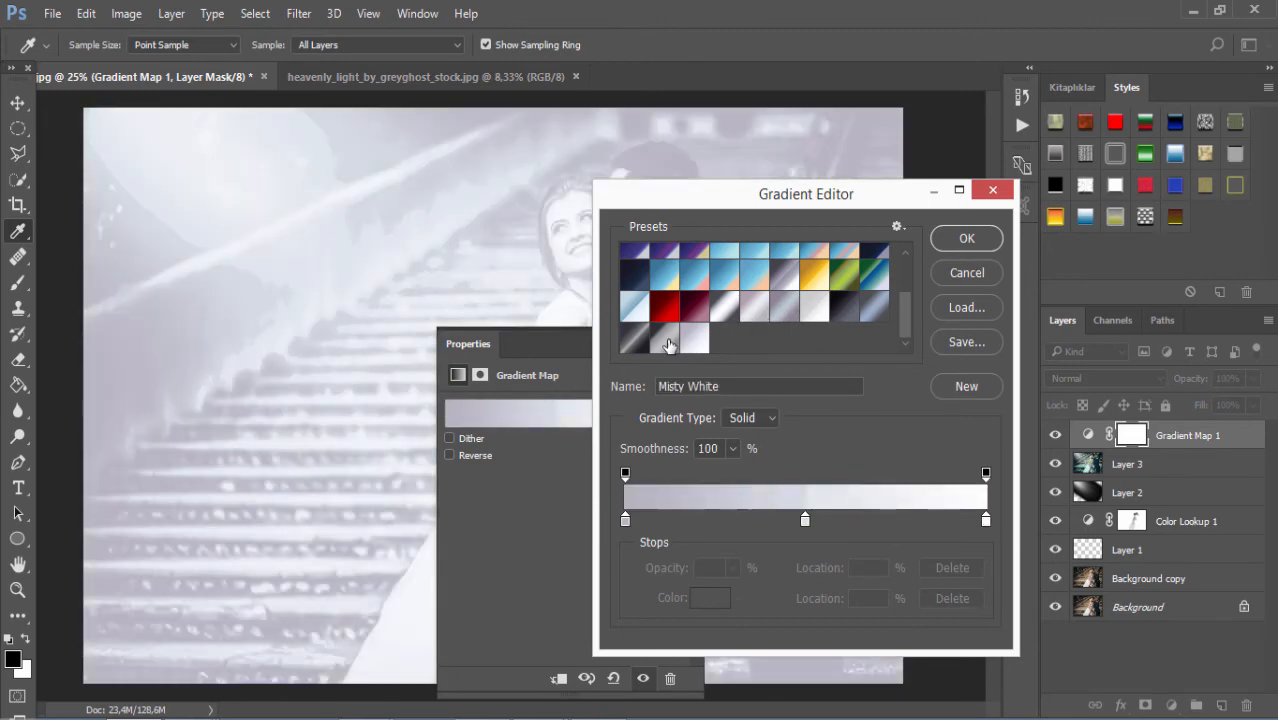
left_click(635, 343)
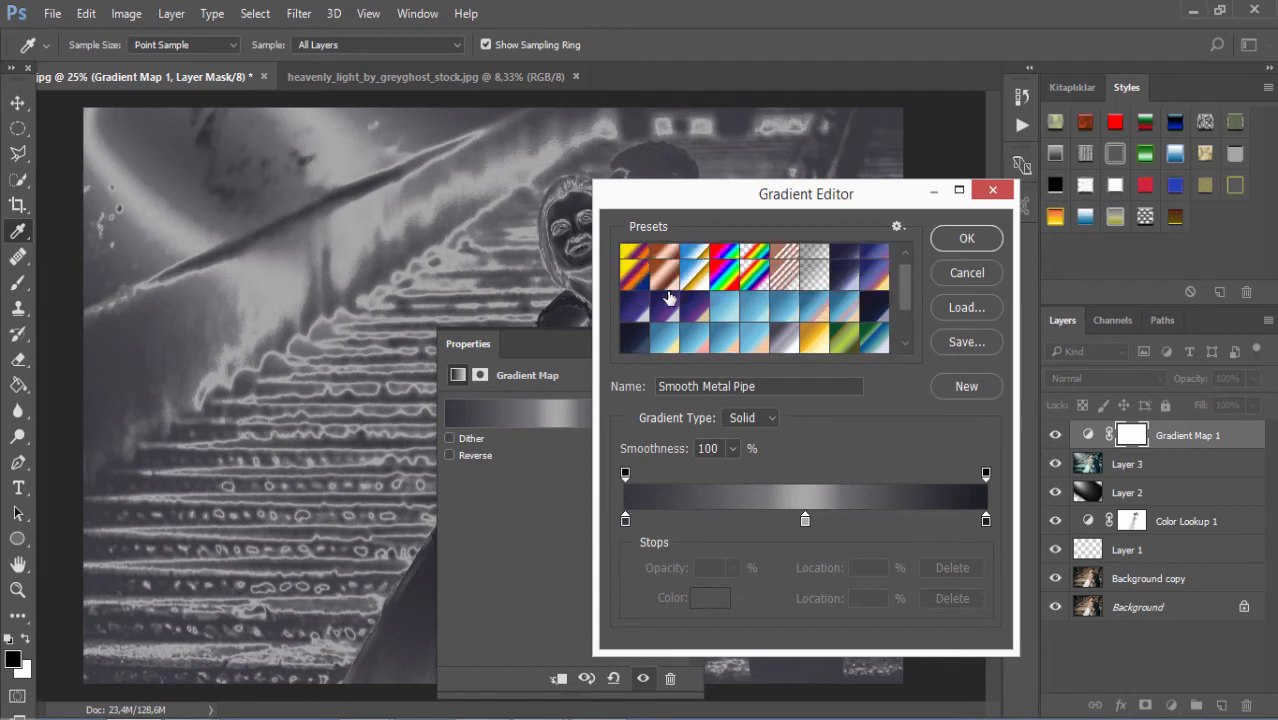
scroll(662, 295, "up", 4)
left_click(695, 262)
left_click(666, 260)
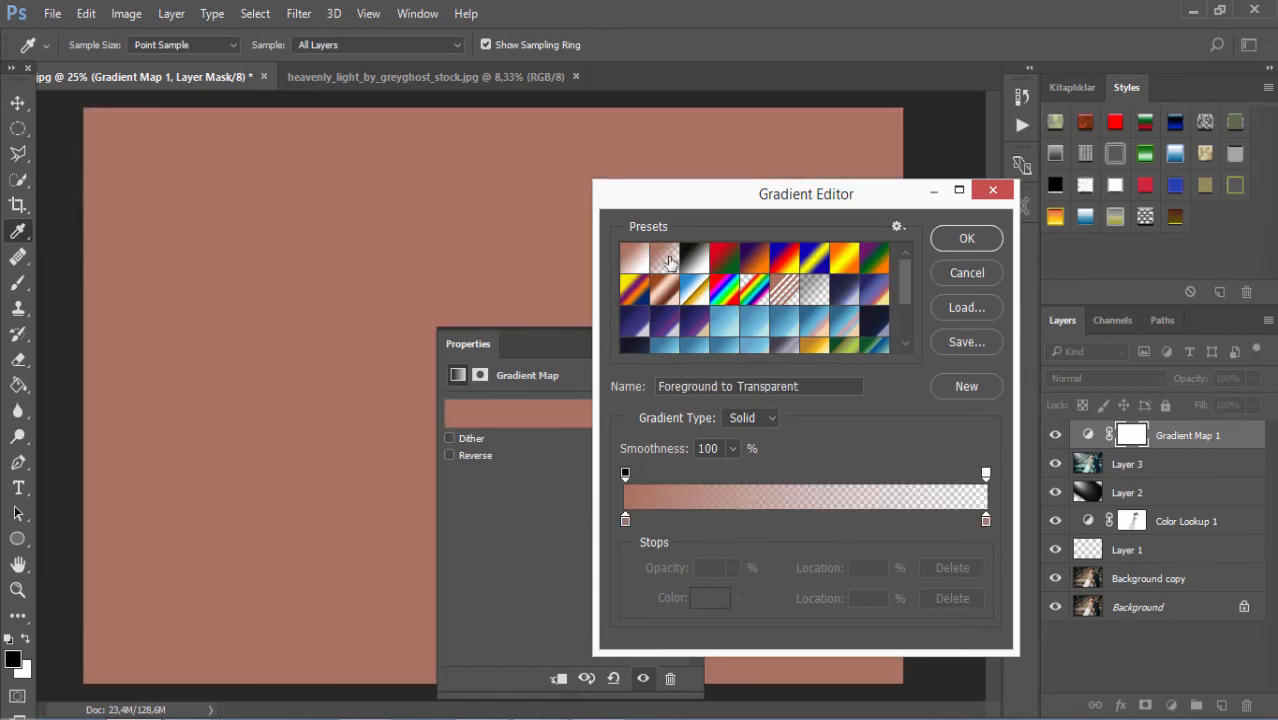
left_click(638, 262)
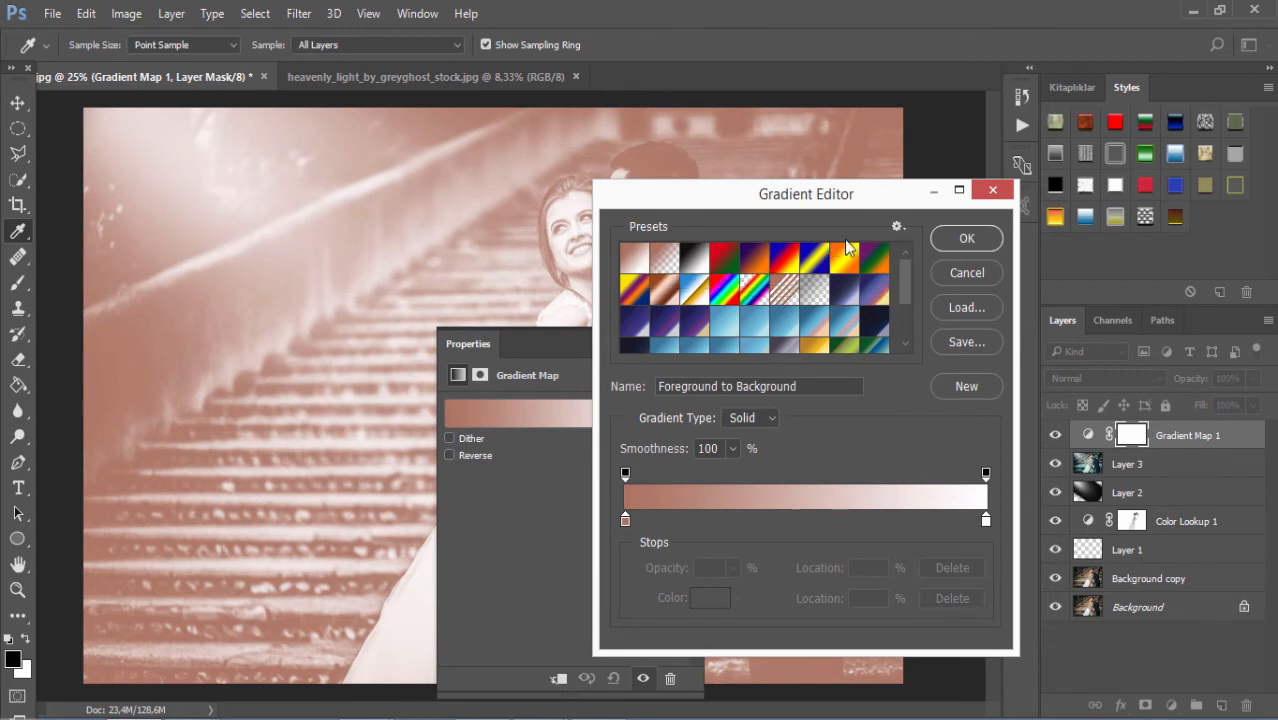
- Recolor the gradient's stop at location 0% to dark teal, keep the white end, and apply the gradient
left_click(624, 522)
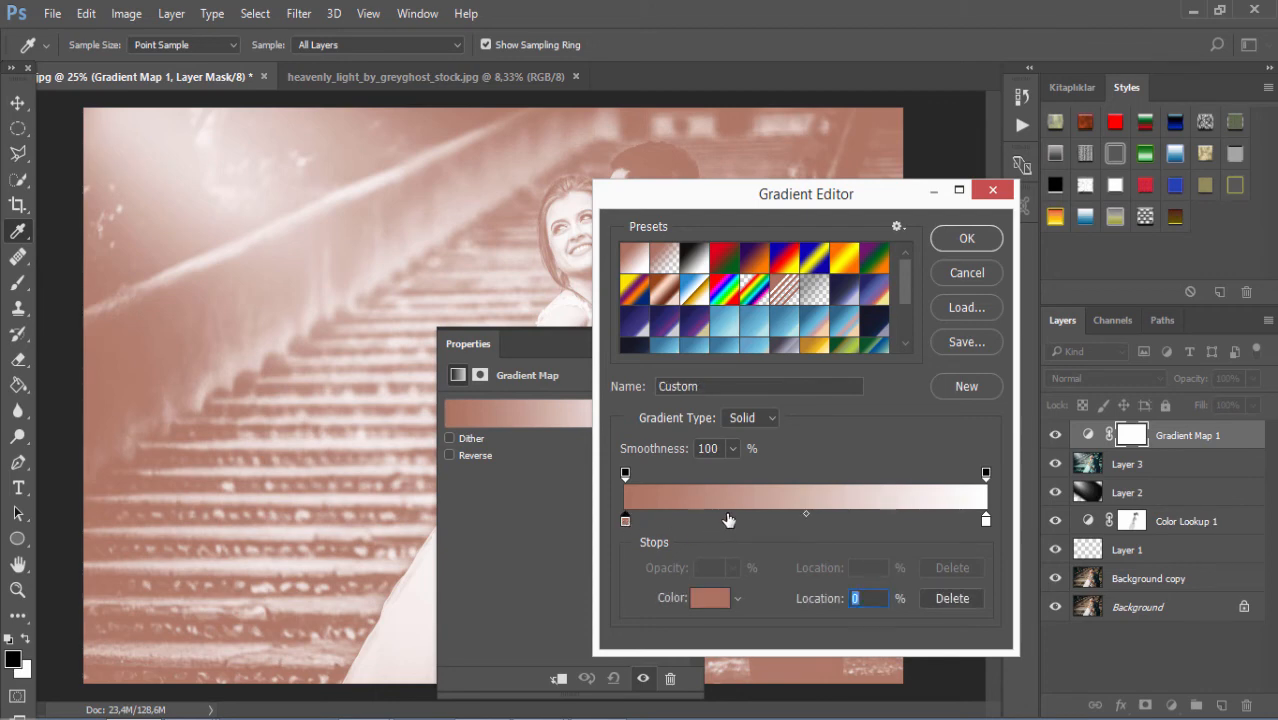
left_click(705, 598)
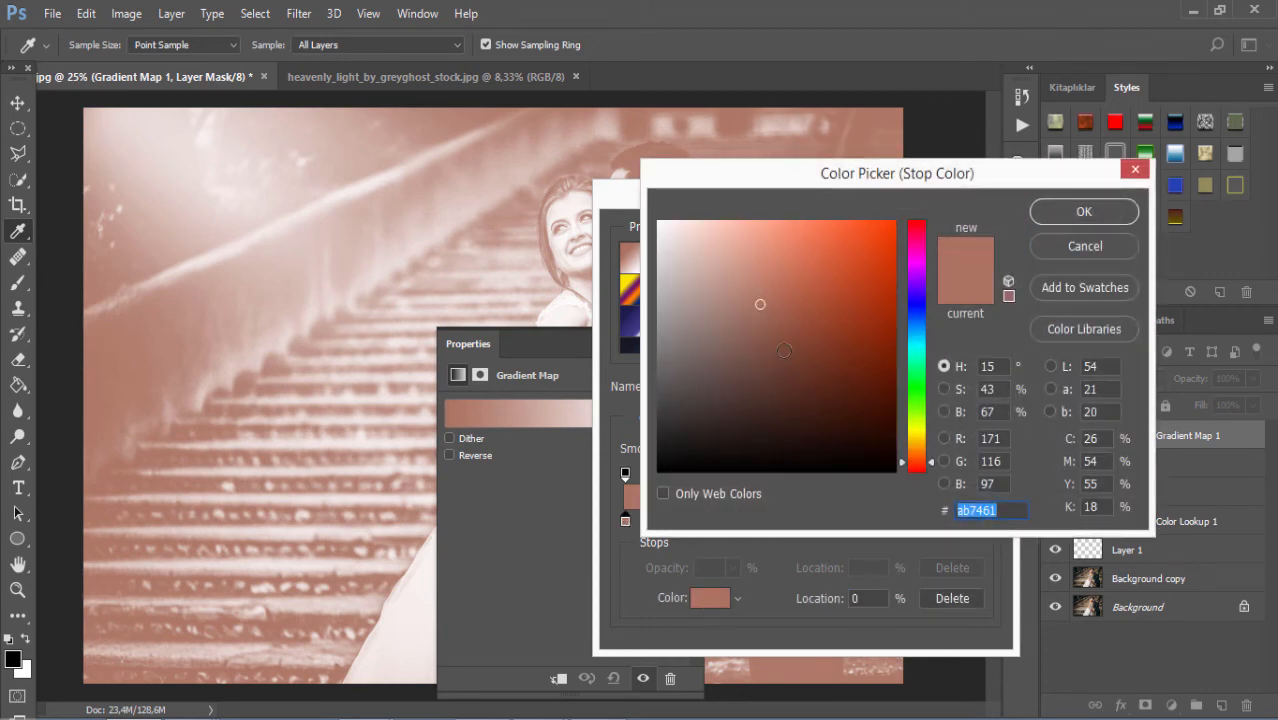
left_click(855, 289)
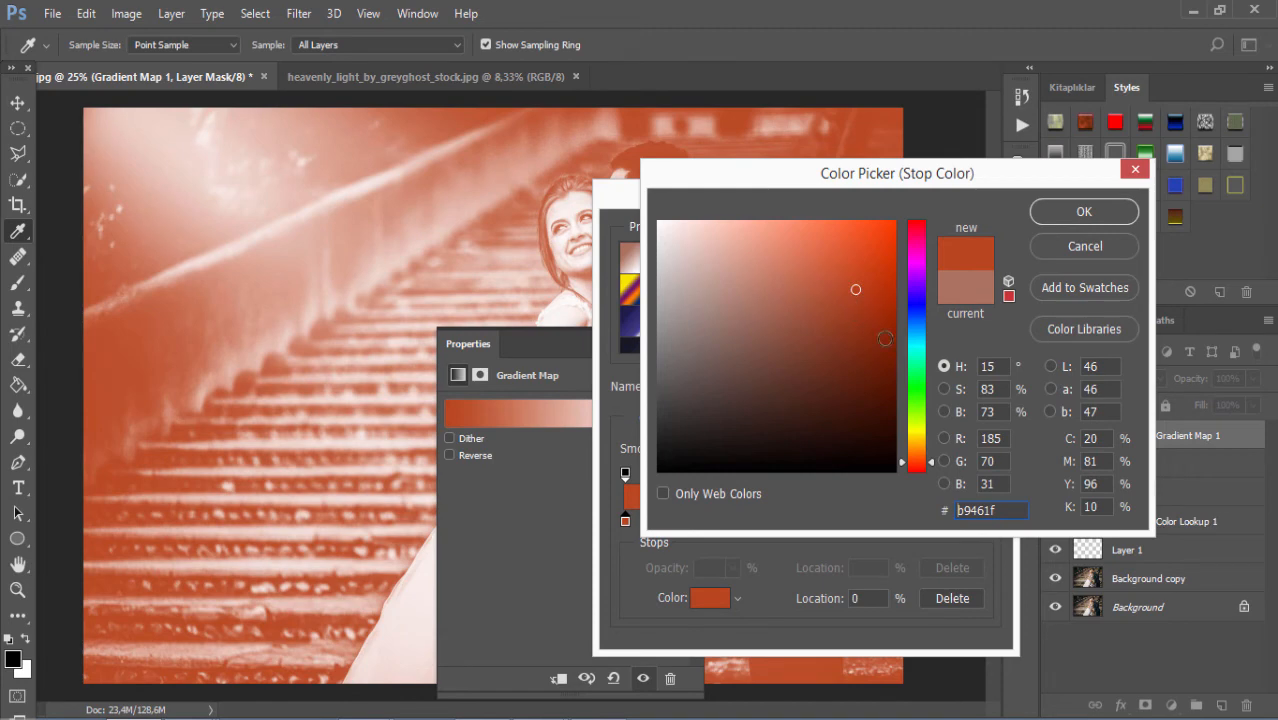
left_click_drag(918, 436, 936, 366)
left_click_drag(840, 316, 800, 370)
left_click(1084, 211)
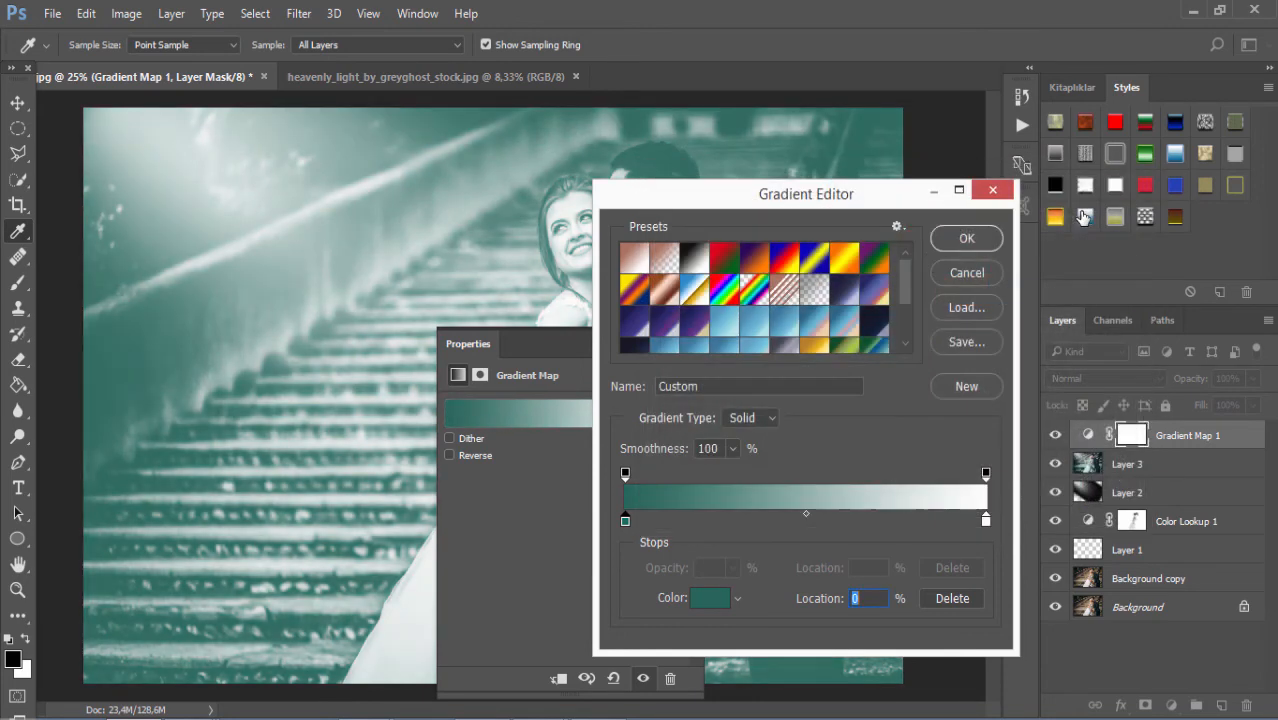
left_click(956, 247)
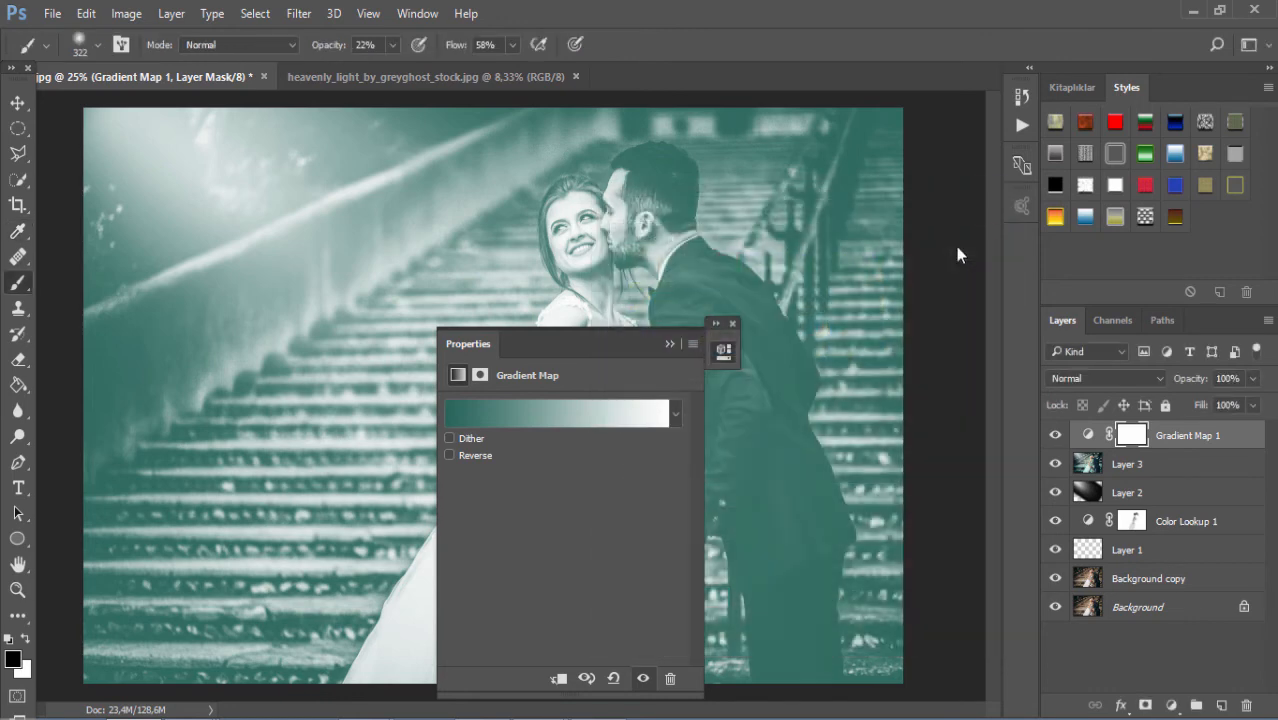
left_click(670, 344)
left_click(732, 323)
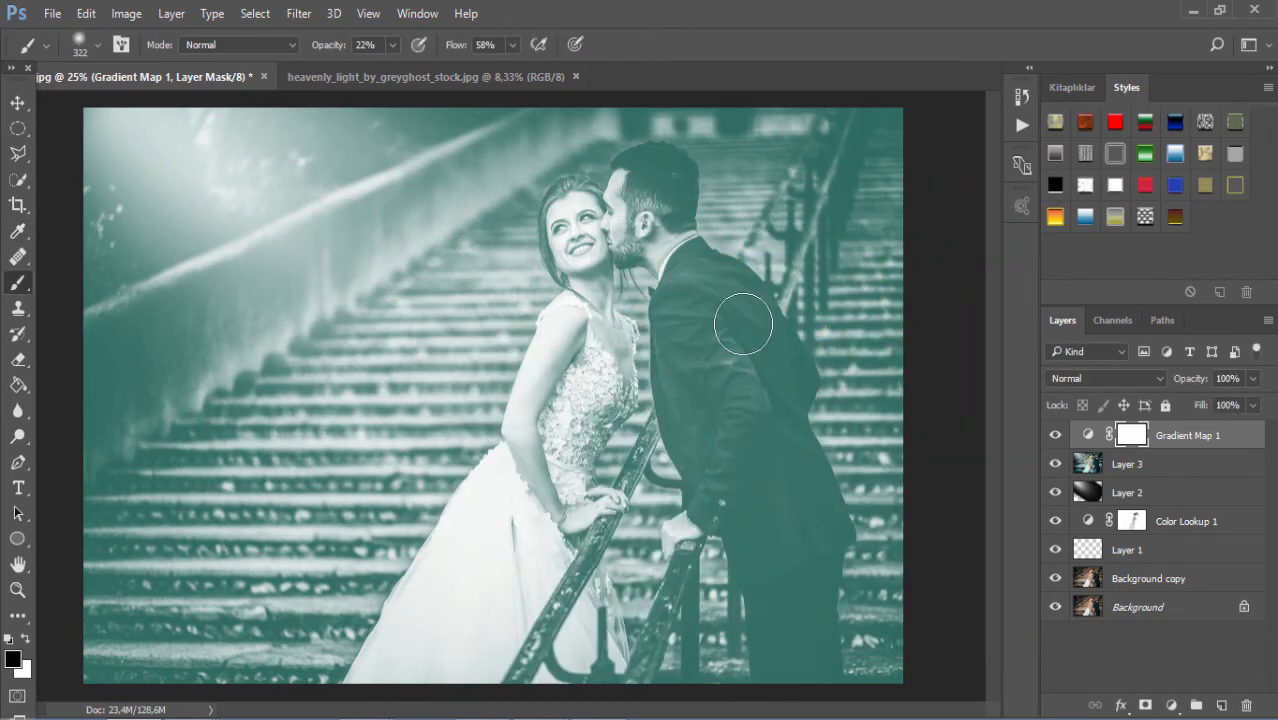
- Lower the Gradient Map layer's opacity to 32% and compare the photo with the layer hidden and shown
left_click(1255, 379)
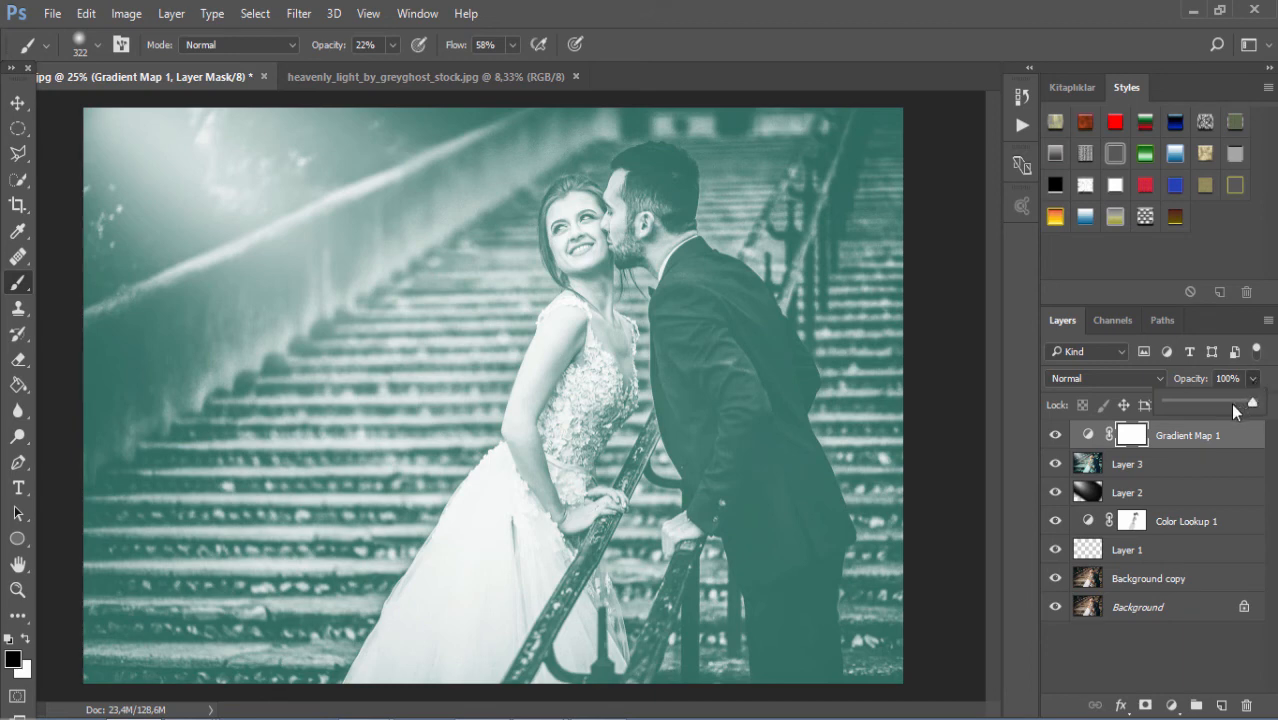
left_click_drag(1255, 401, 1206, 403)
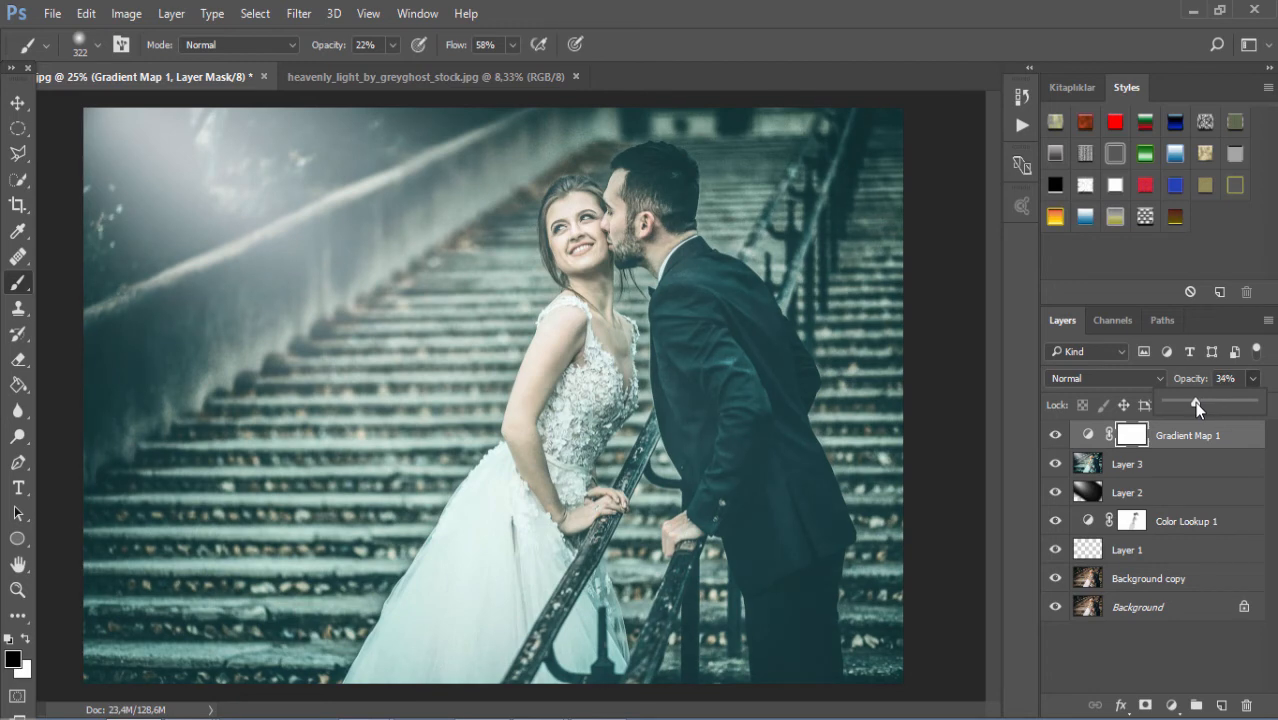
left_click_drag(1189, 405, 1207, 417)
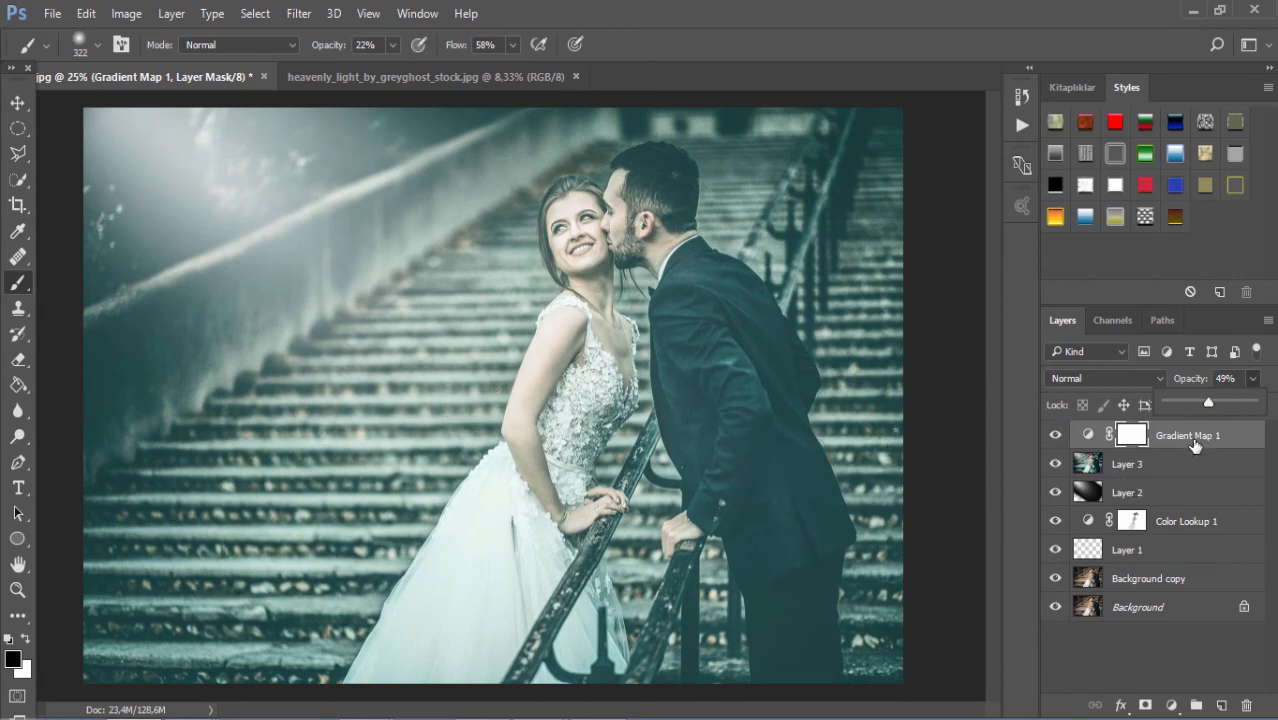
mouse_move(1194, 446)
left_mouse_down()
mouse_move(1192, 467)
mouse_move(1197, 455)
left_mouse_up()
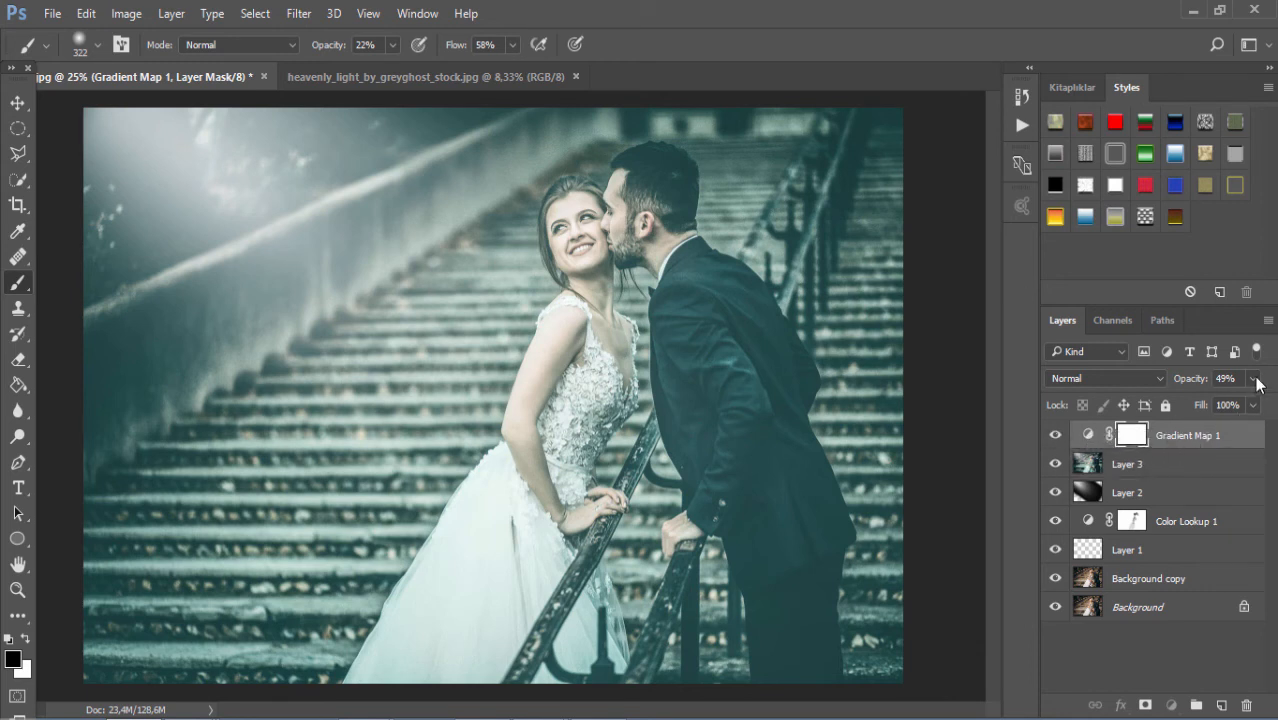
left_click(1254, 379)
left_click_drag(1216, 402, 1207, 402)
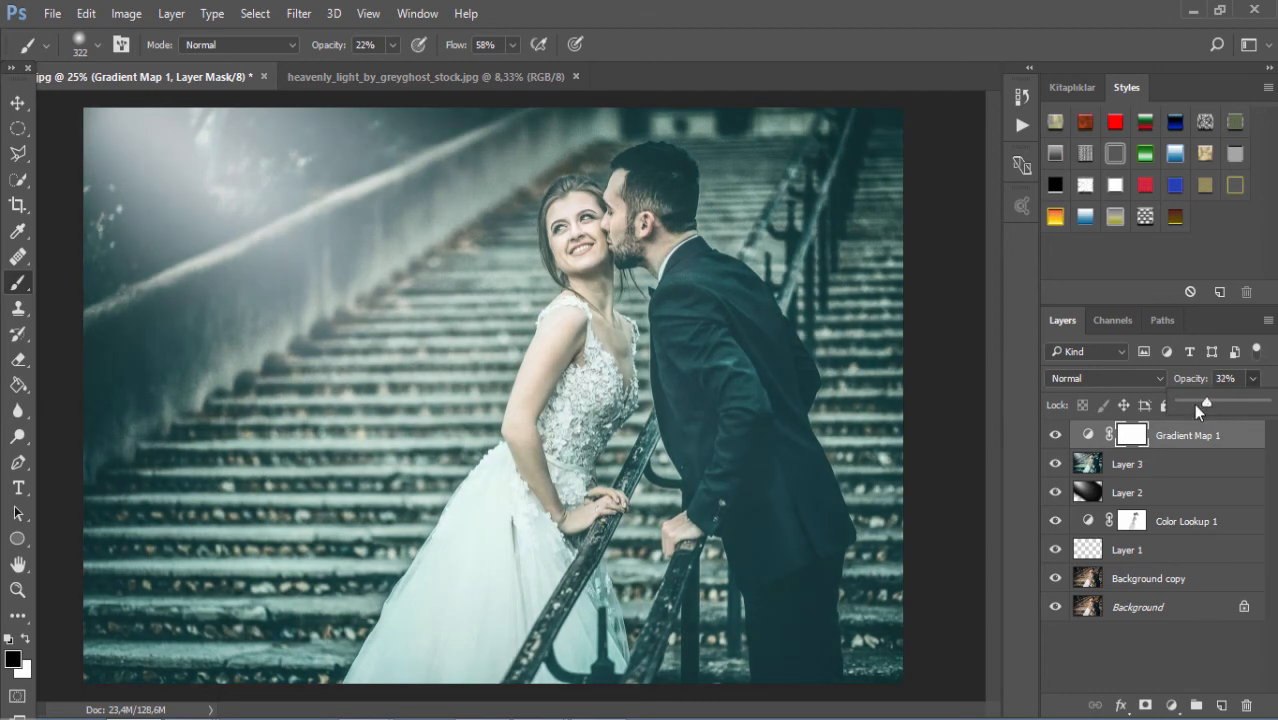
left_click(1054, 436)
left_click(1054, 437)
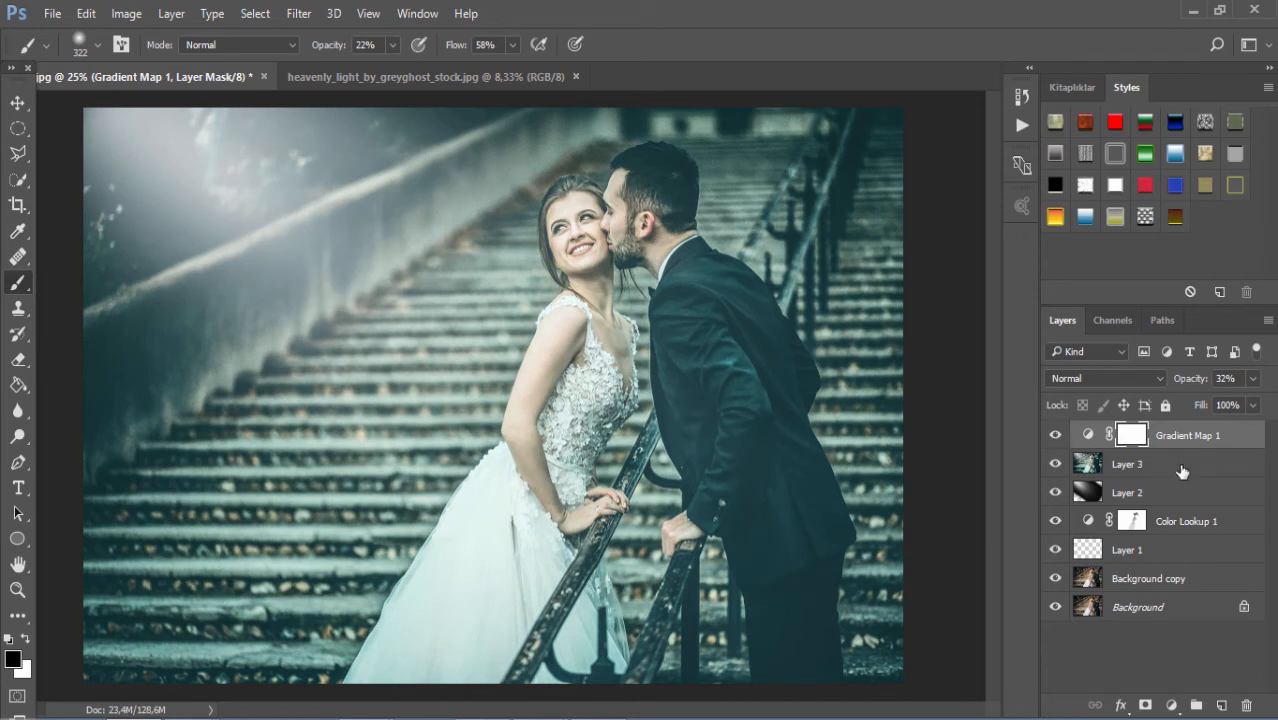
- Enlarge the soft brush to 1102 px and paint black over the couple on the Gradient Map mask
right_click(634, 315)
left_click_drag(804, 339, 801, 339)
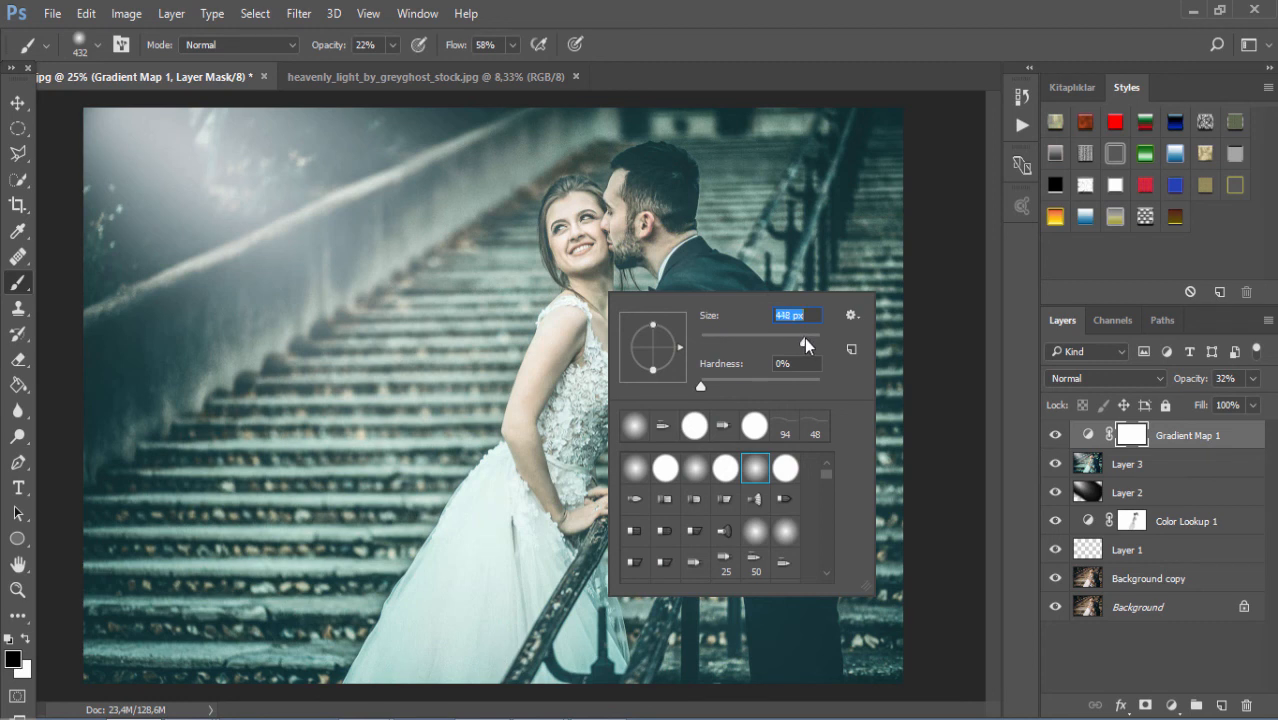
left_click(556, 215)
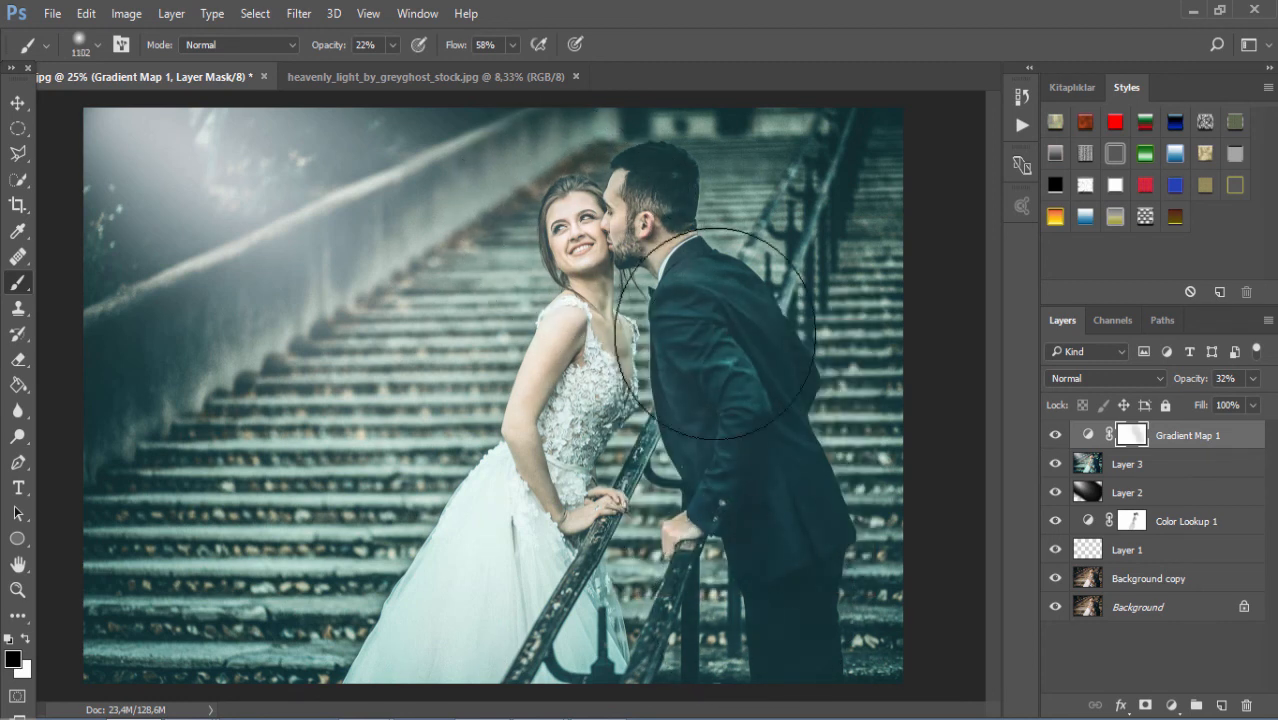
mouse_move(700, 397)
left_mouse_down()
mouse_move(461, 478)
mouse_move(526, 639)
mouse_move(456, 630)
mouse_move(567, 507)
mouse_move(727, 547)
mouse_move(775, 585)
left_mouse_up()
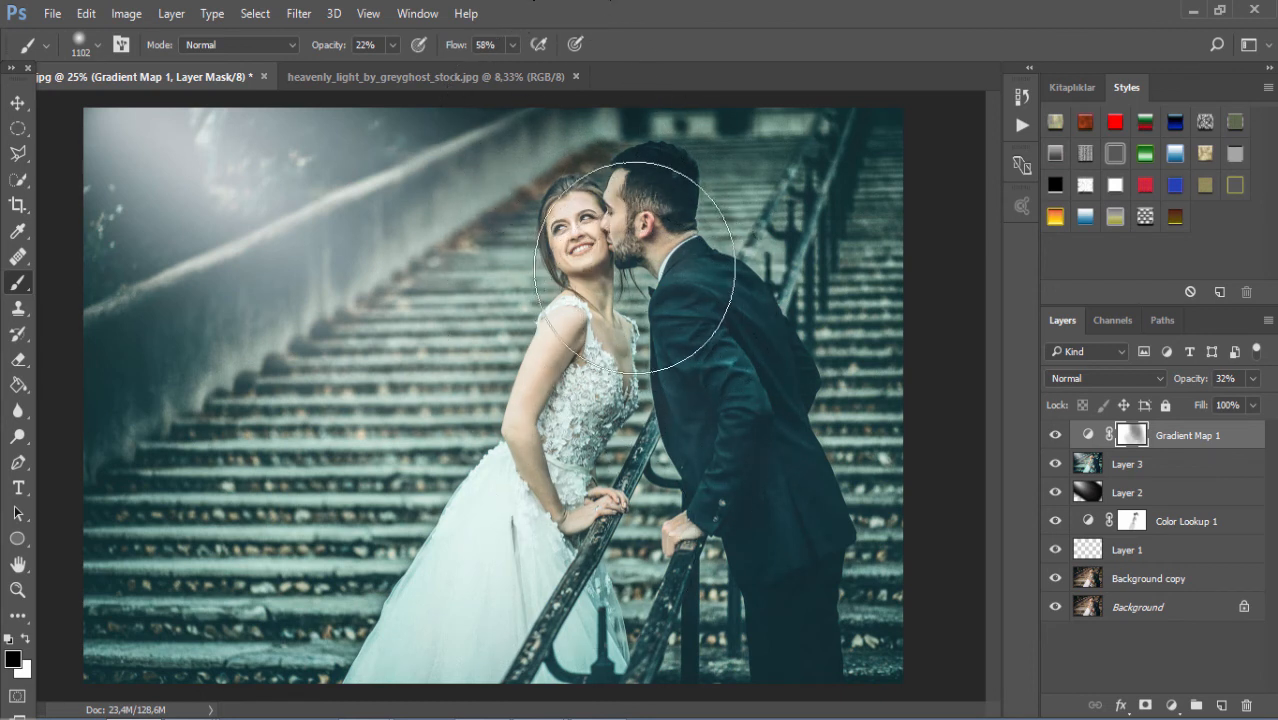
mouse_move(623, 283)
left_mouse_down()
mouse_move(662, 271)
mouse_move(585, 194)
mouse_move(613, 243)
mouse_move(587, 231)
left_mouse_up()
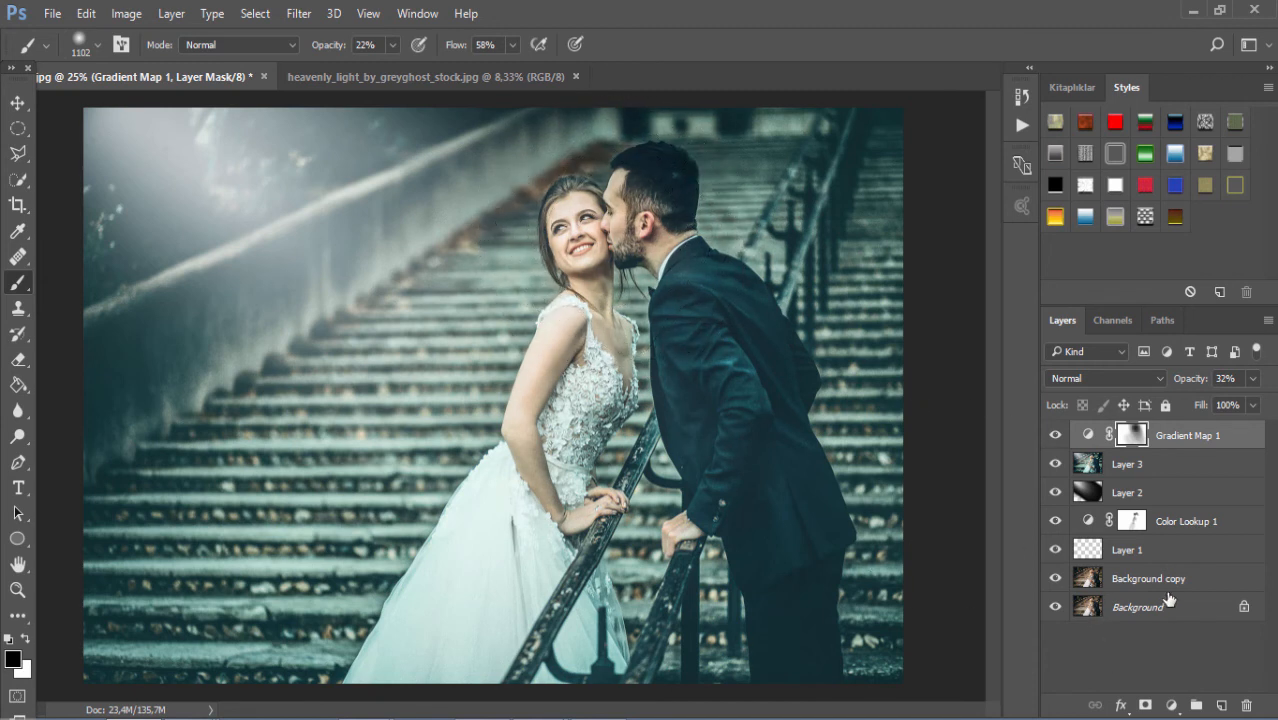
- Stamp all visible layers into a new top layer and apply a Camera Raw post-crop vignette with Amount -15
key("ctrl+alt+shift+e")
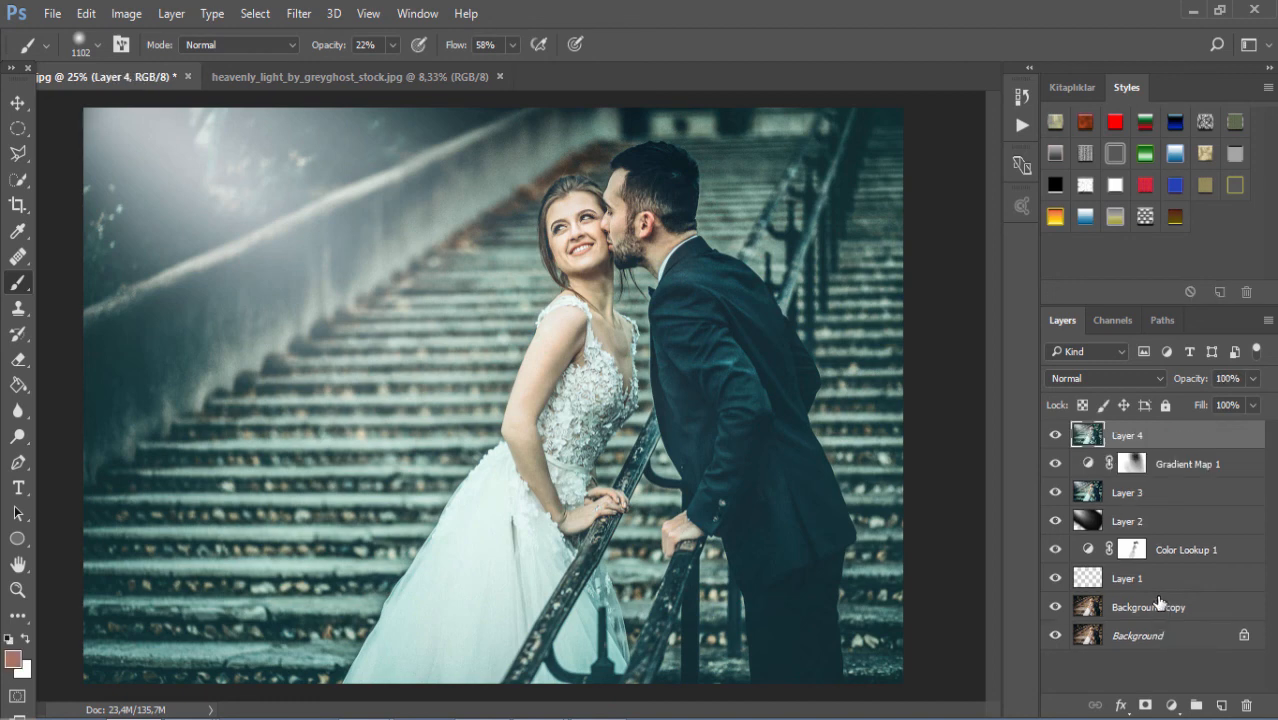
left_click(298, 14)
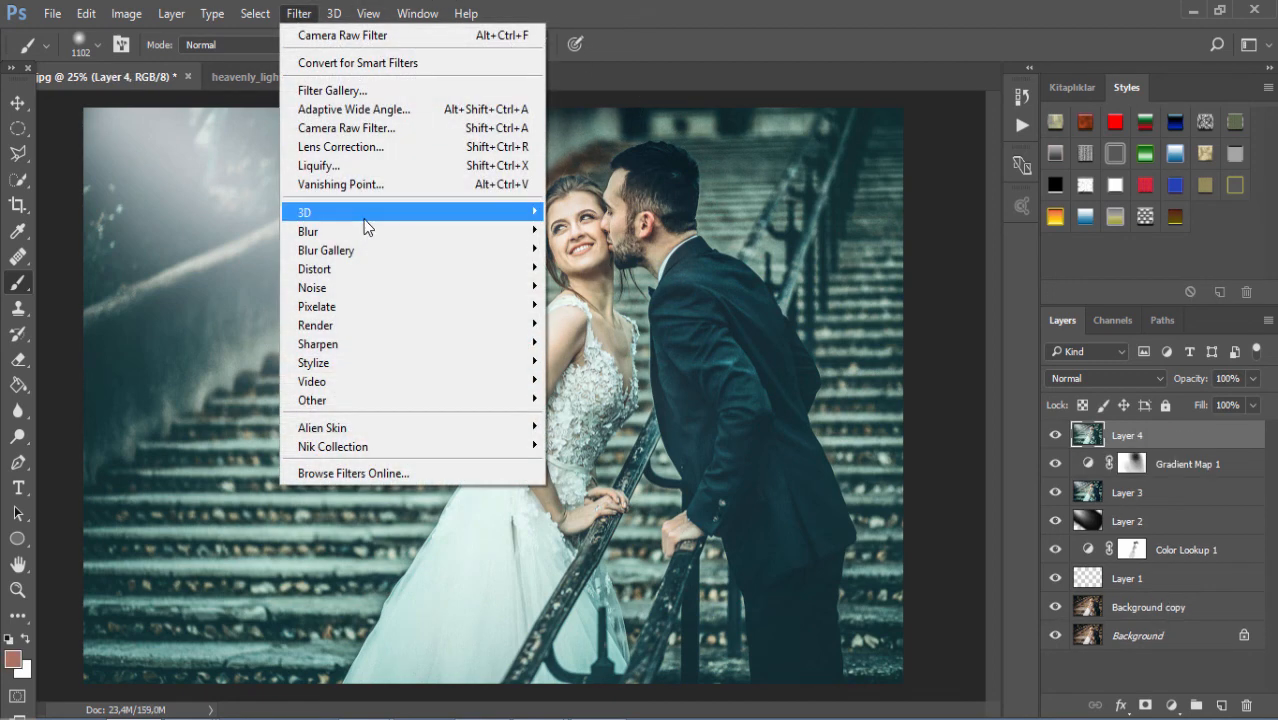
left_click(392, 131)
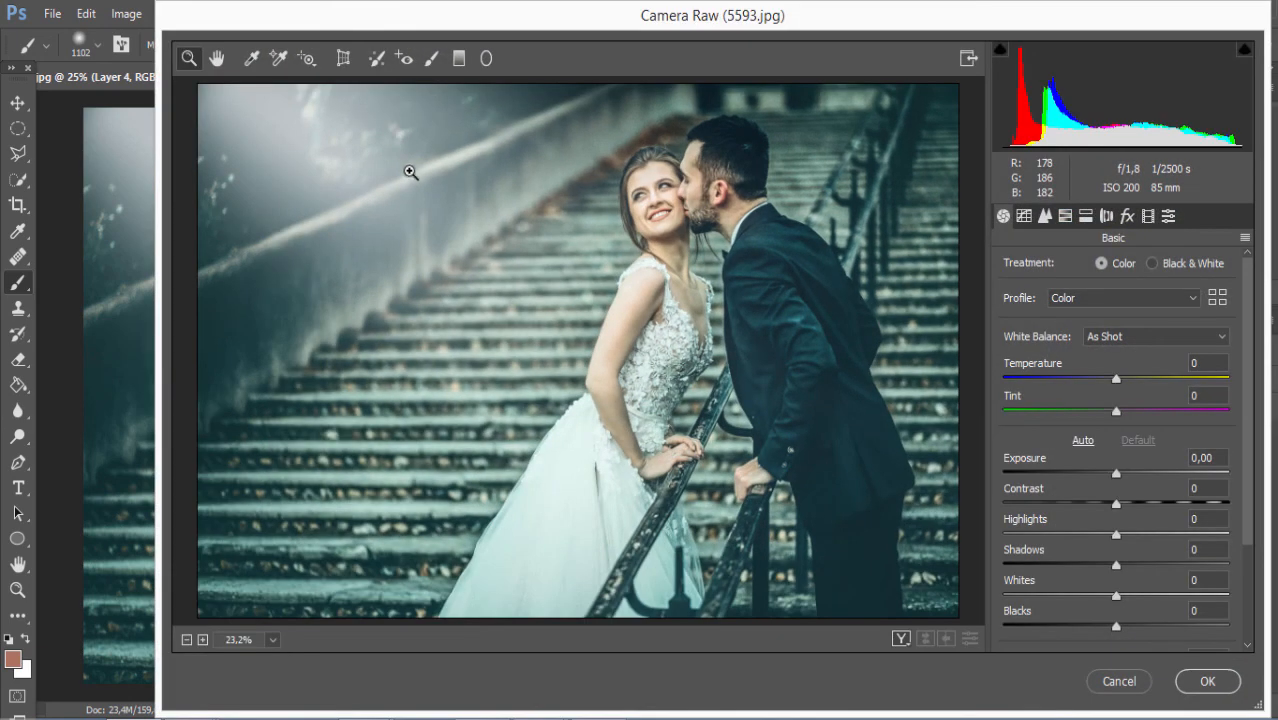
left_click(1127, 216)
mouse_move(1121, 473)
left_mouse_down()
mouse_move(1060, 481)
mouse_move(1248, 482)
mouse_move(1105, 489)
left_mouse_up()
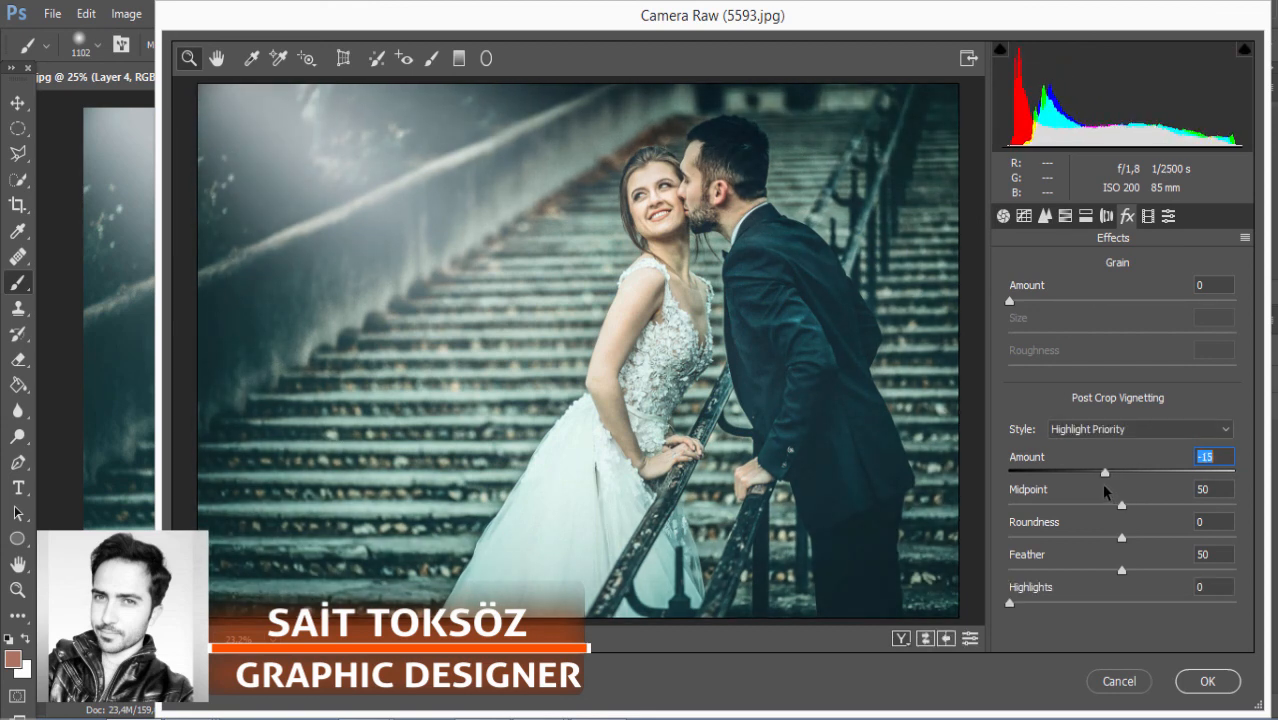
left_click(1207, 681)
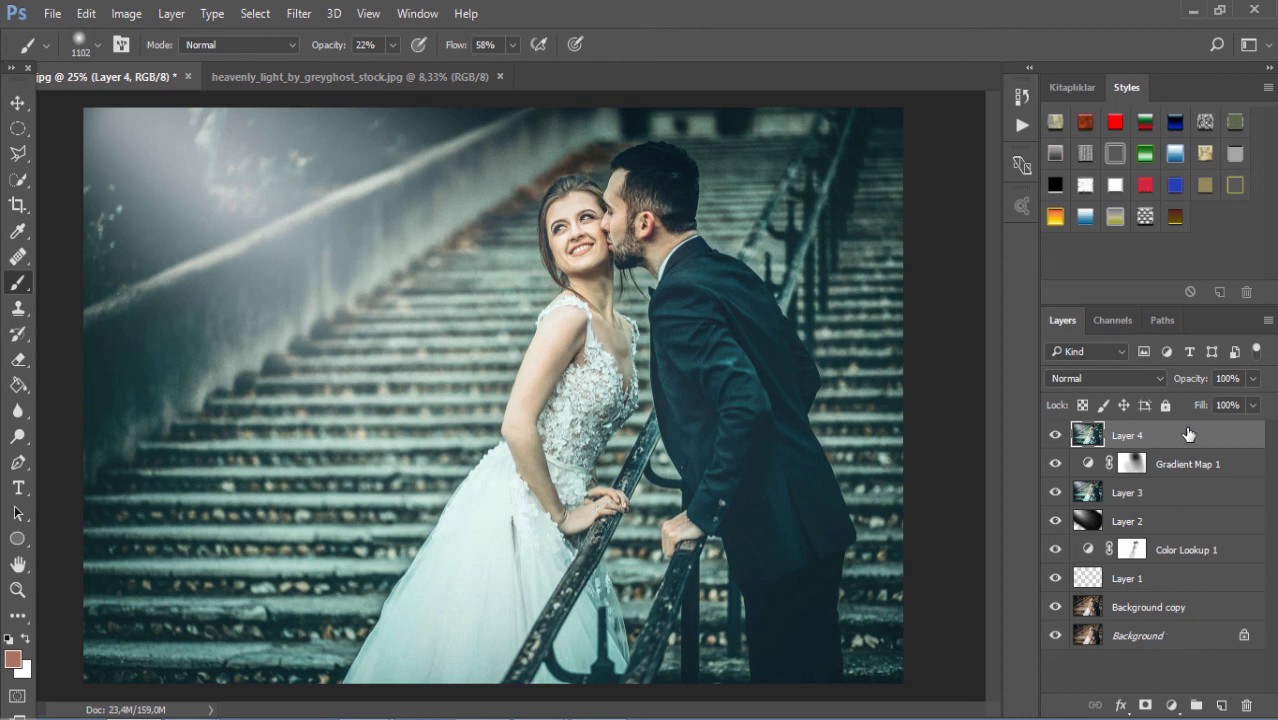
- Duplicate Layer 4 and open the copy in the Nik Collection's Color Efex Pro 4 filter
left_click_drag(1187, 434, 1222, 703)
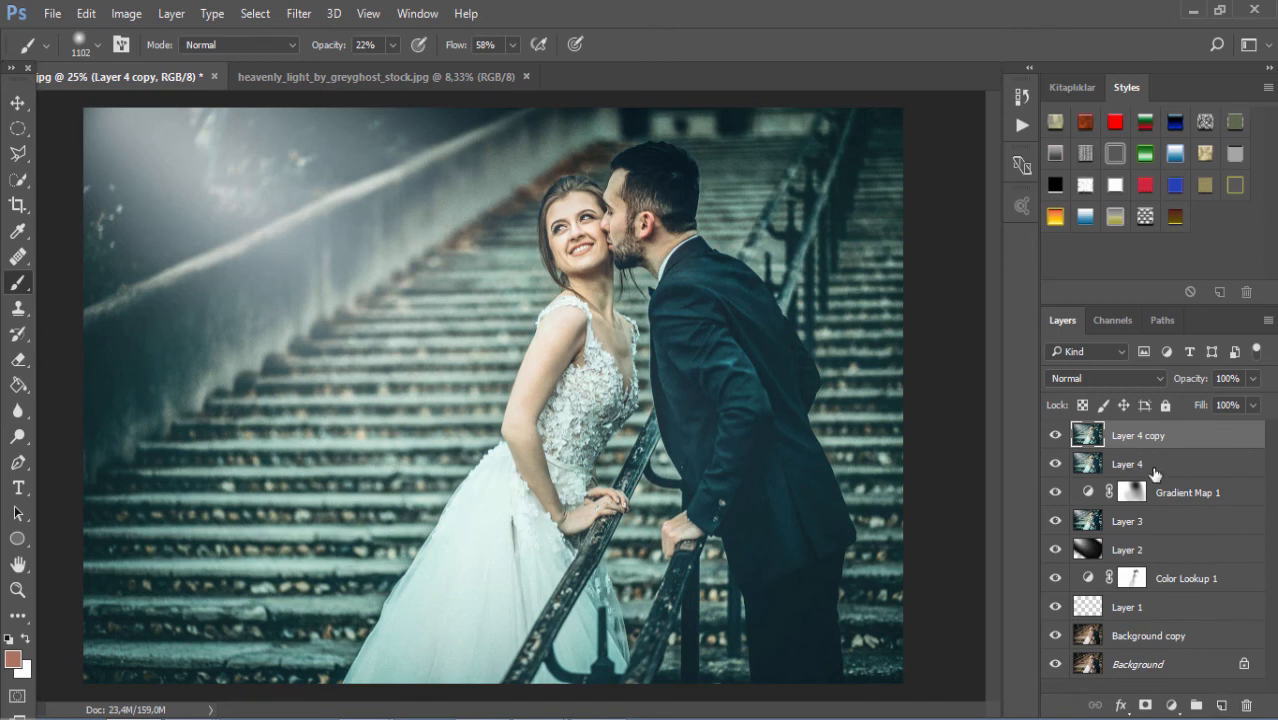
left_click(299, 13)
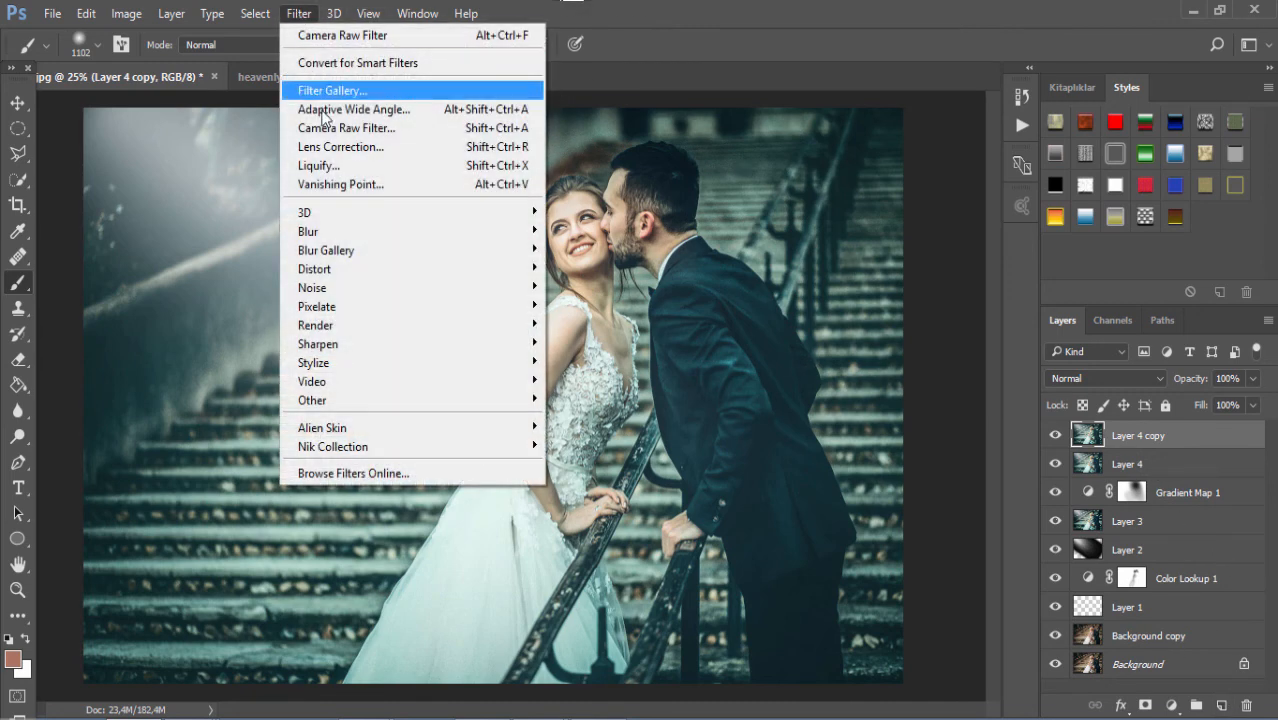
mouse_move(422, 447)
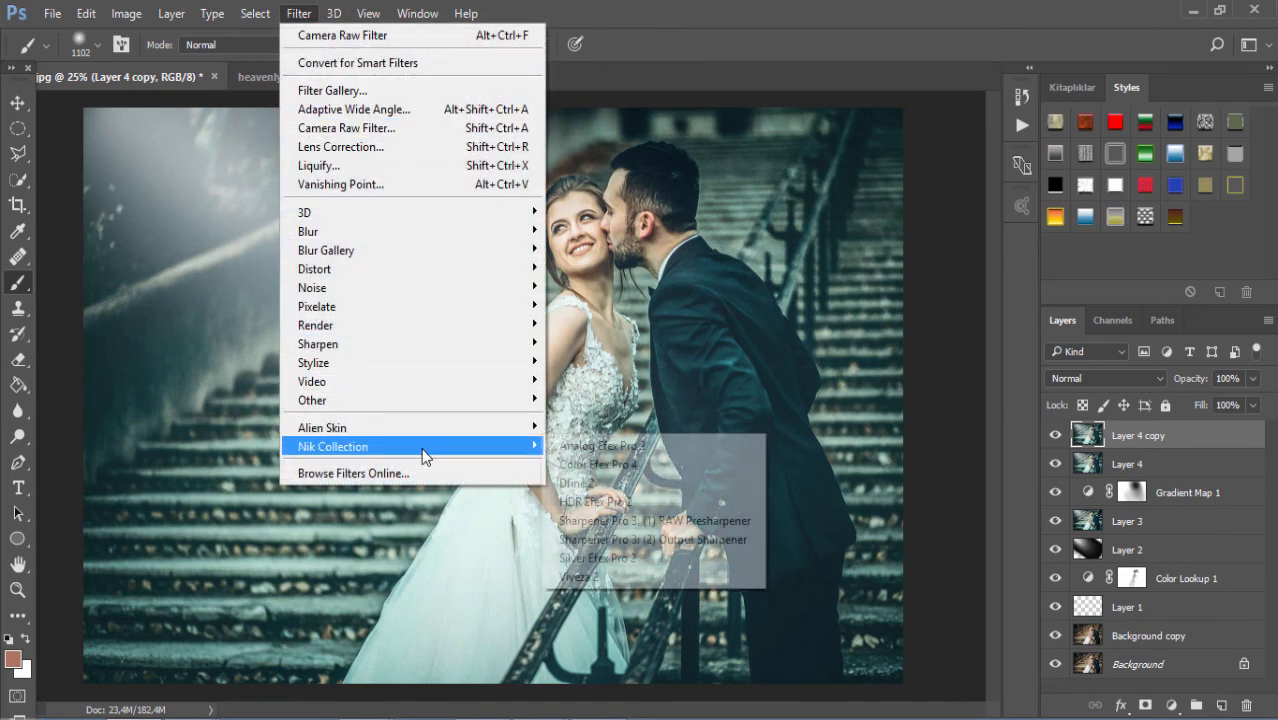
left_click(641, 463)
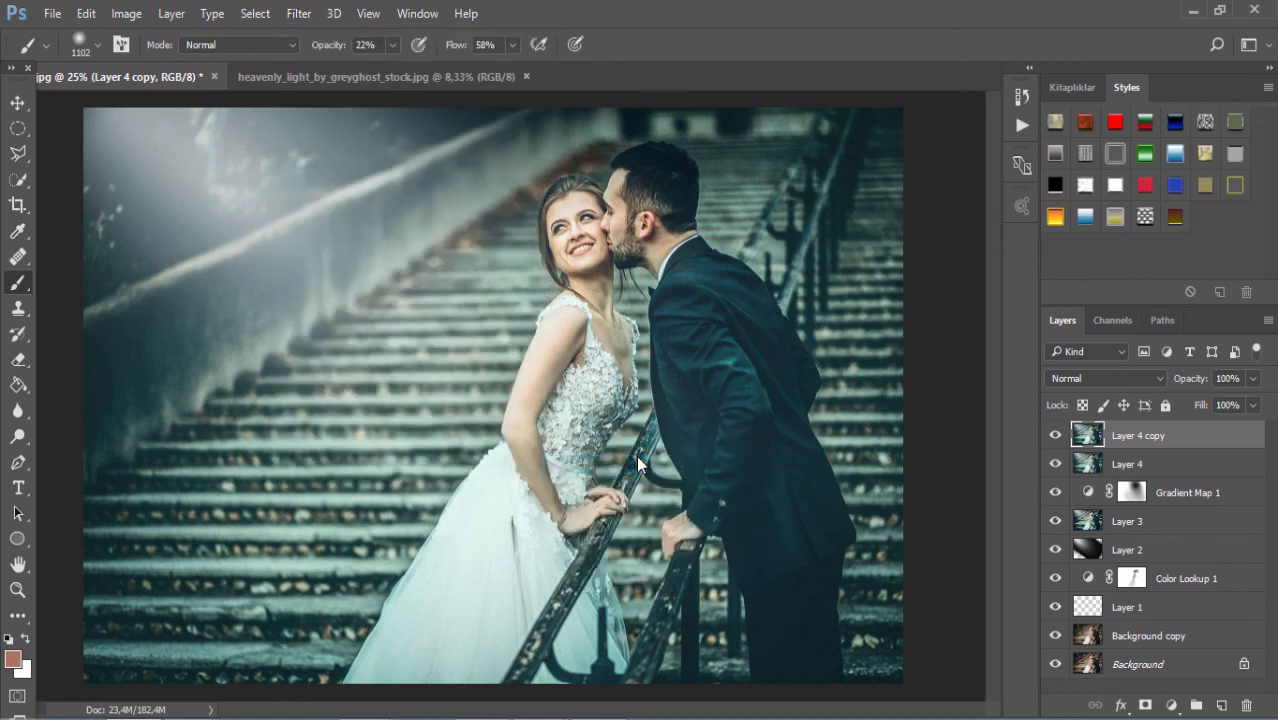